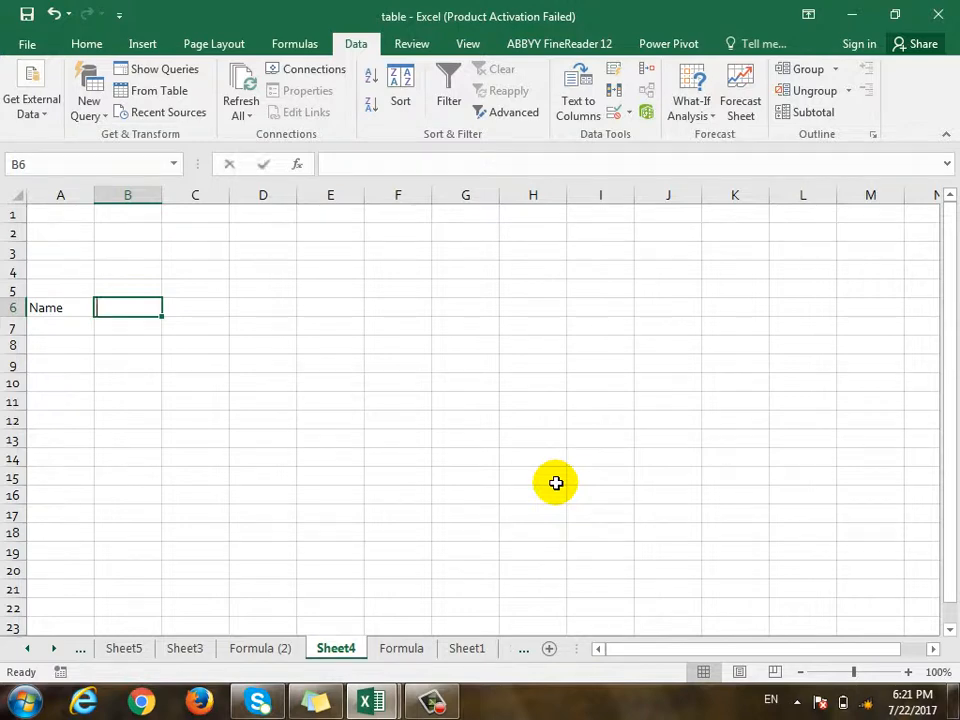
Enter the heading Balance in cell B6, beside the Name heading.
text(Balance)
key(Return)
key(Left)
key(Down)
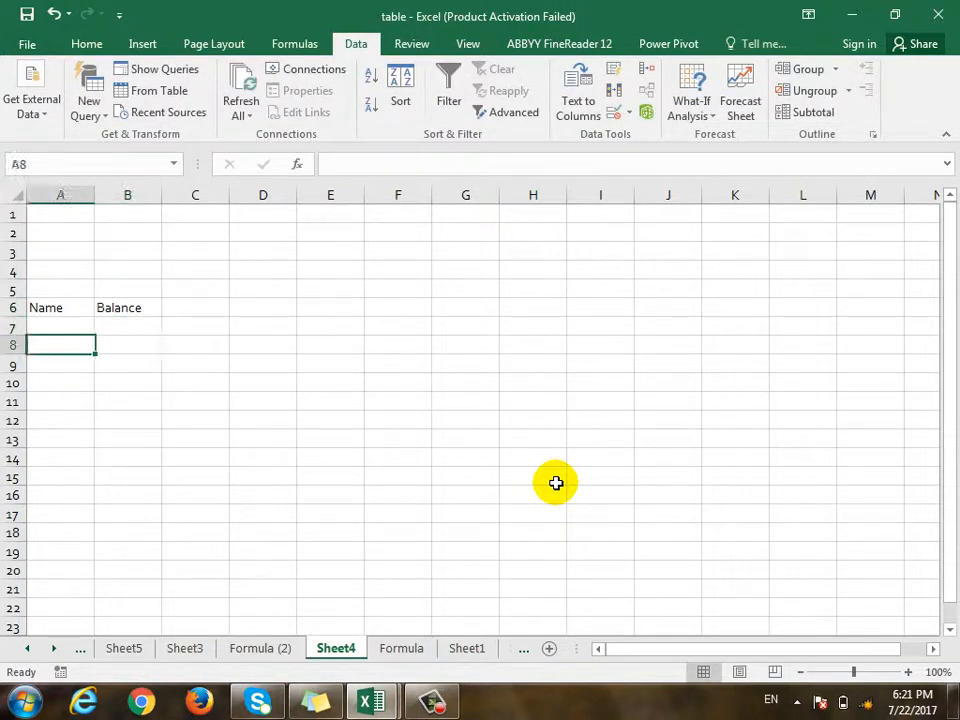
Fill row 7 with the first person's name in A7 and a balance of 500 in B7.
key(Up)
text(ali)
key(Return)
key(Up)
key(Right)
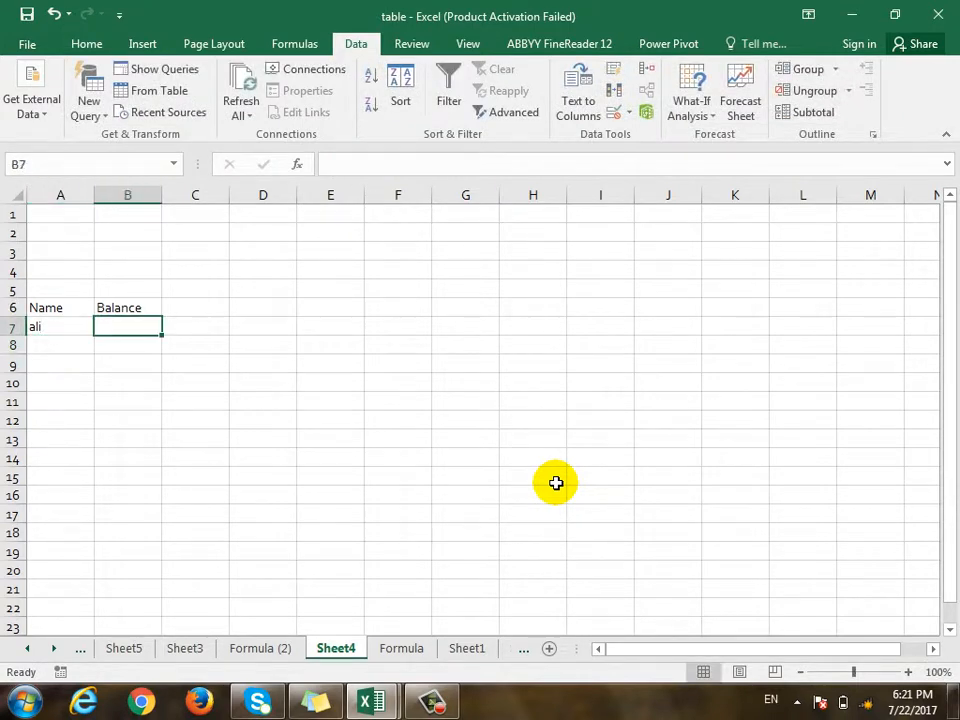
text(500)
key(Return)
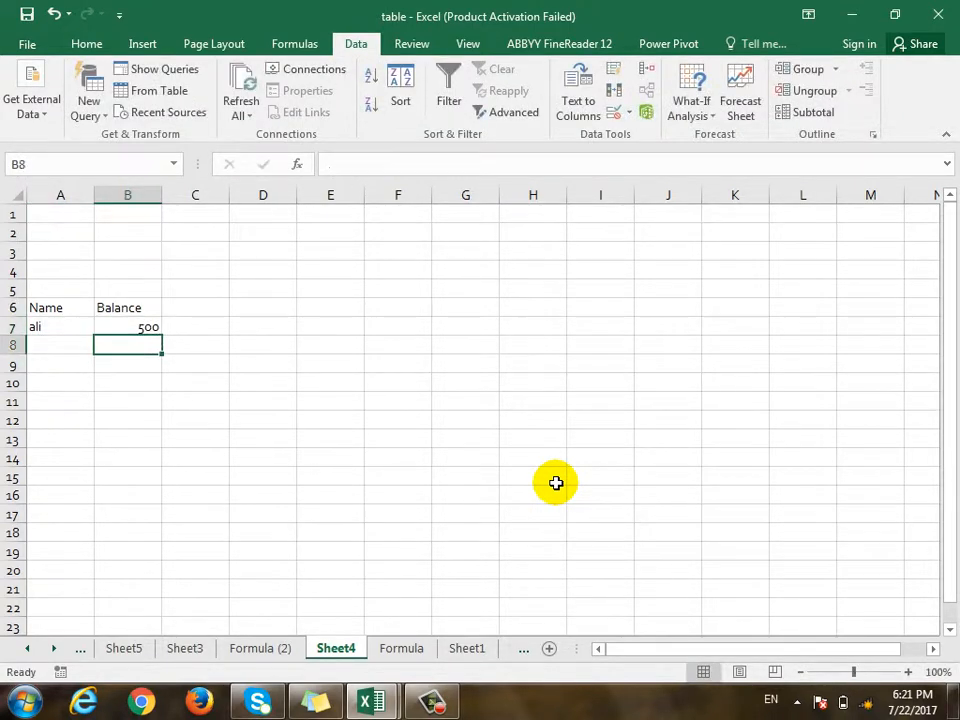
Fill row 8 with the second person's name in A8 and a balance of 600 in B8.
key(Left)
text(w)
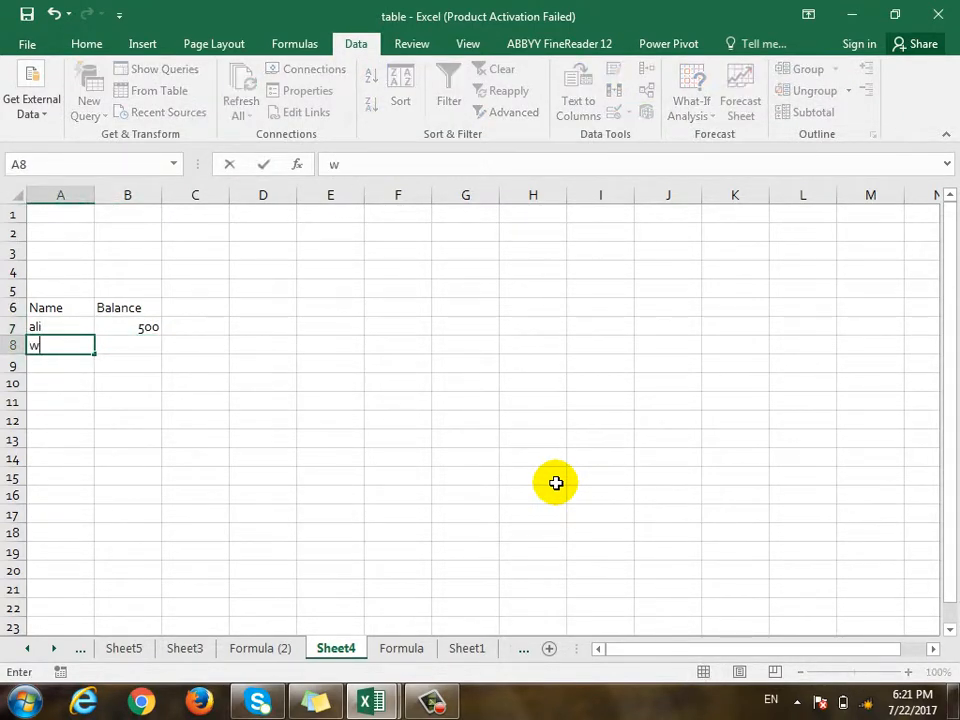
text(ali)
key(Return)
key(Up)
key(Right)
text(600)
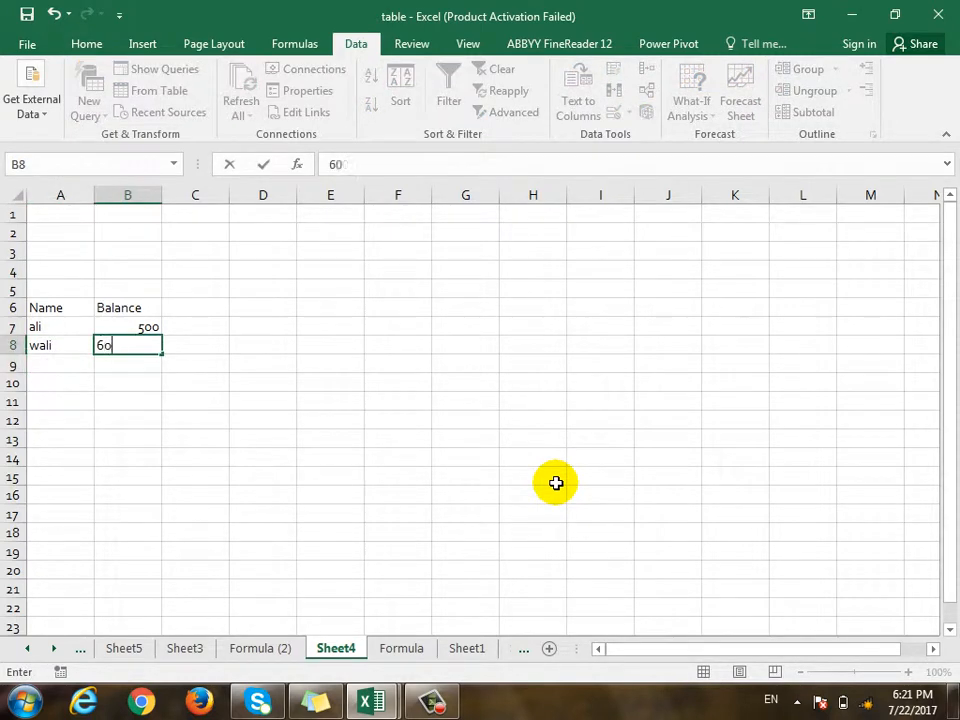
key(Return)
Fill row 9 with the third person's name in A9 and a balance of 400 in B9.
key(Left)
text(ah)
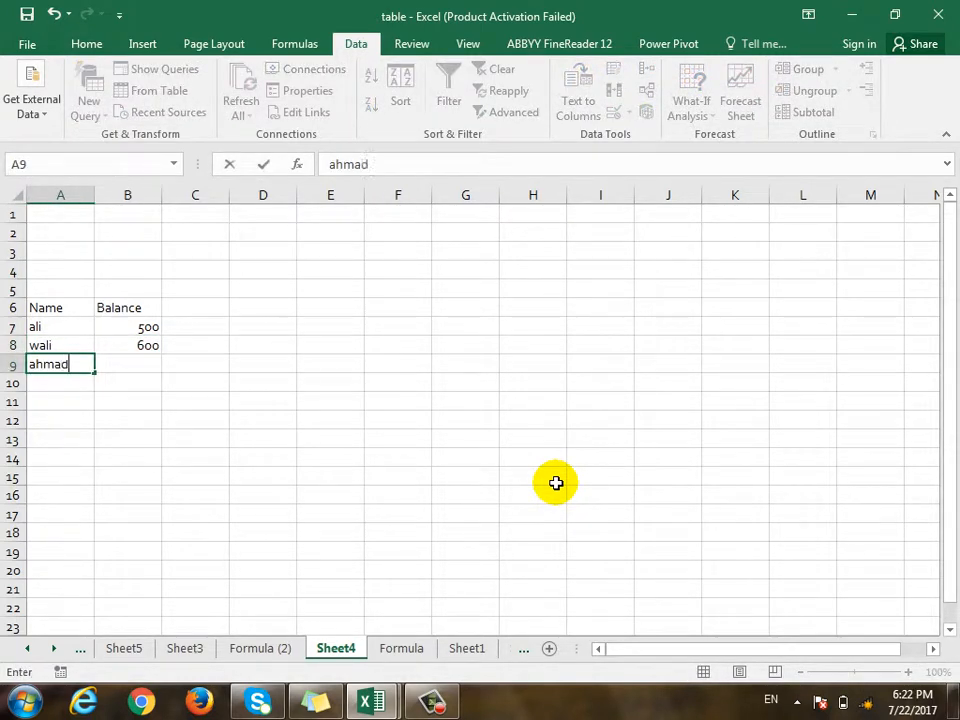
key(Return)
key(Up)
key(Right)
text(40)
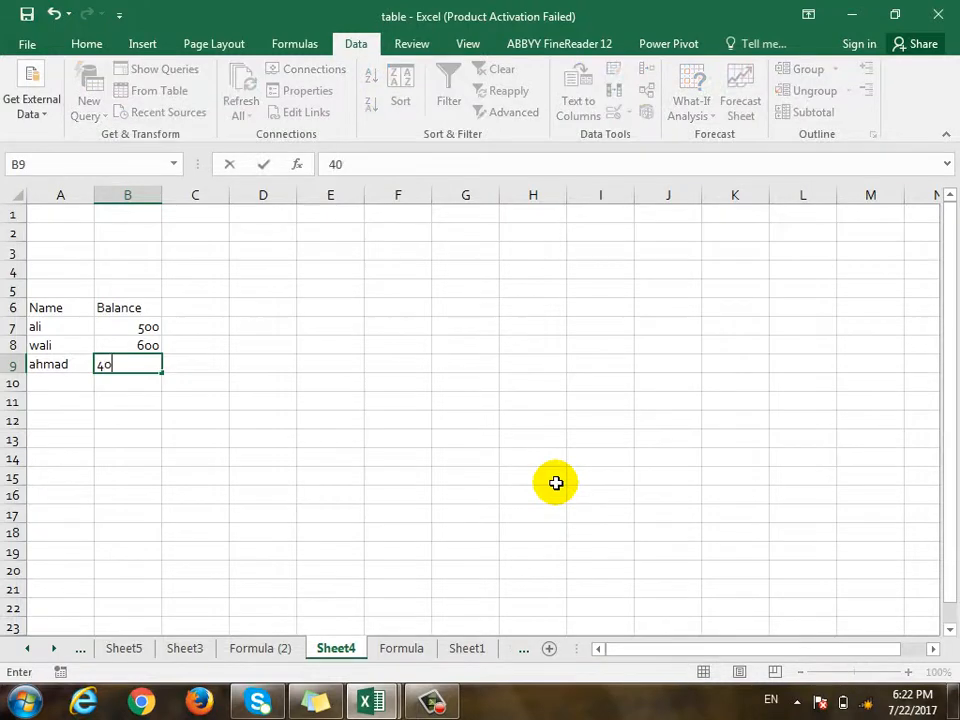
key(Return)
Start a second table by entering the heading Name in cell E14.
key(Down)
key(Down)
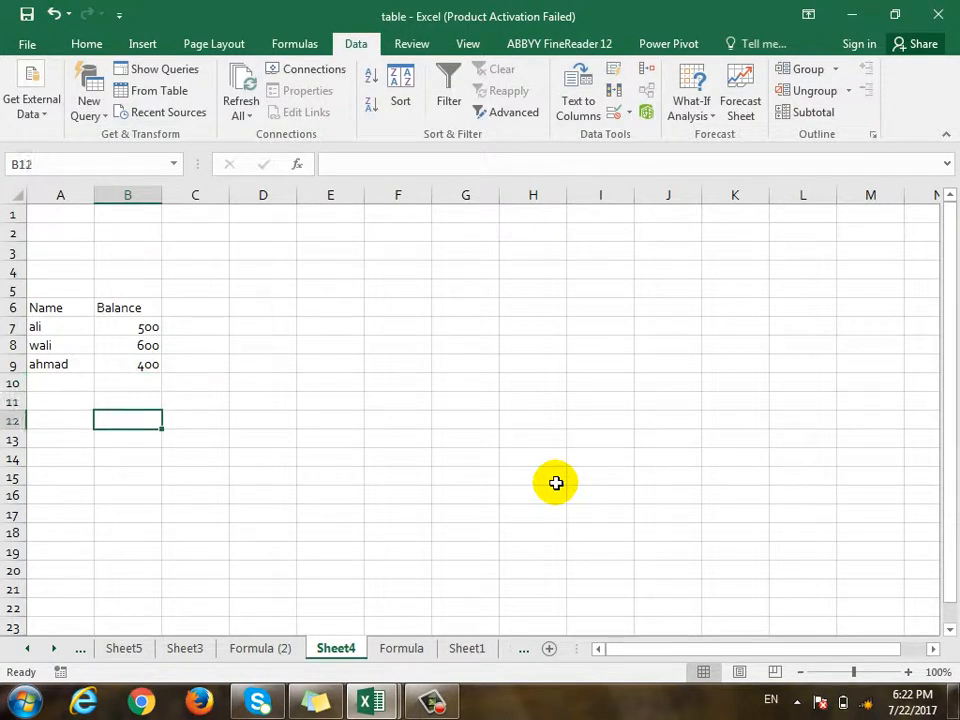
key(Right)
key(Right)
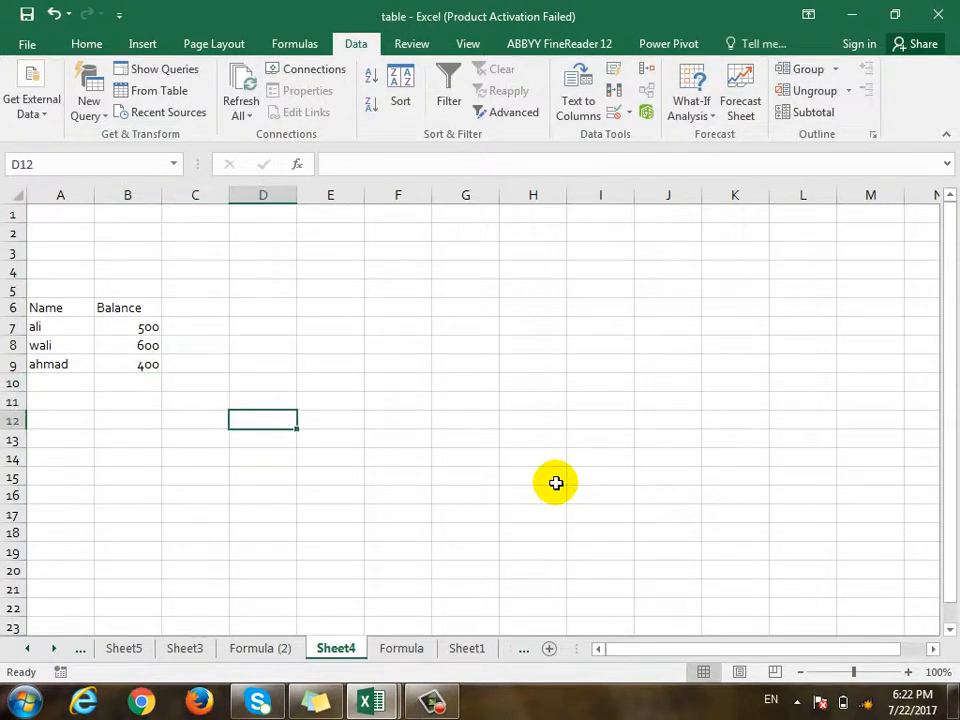
key(Down)
key(Down)
key(Right)
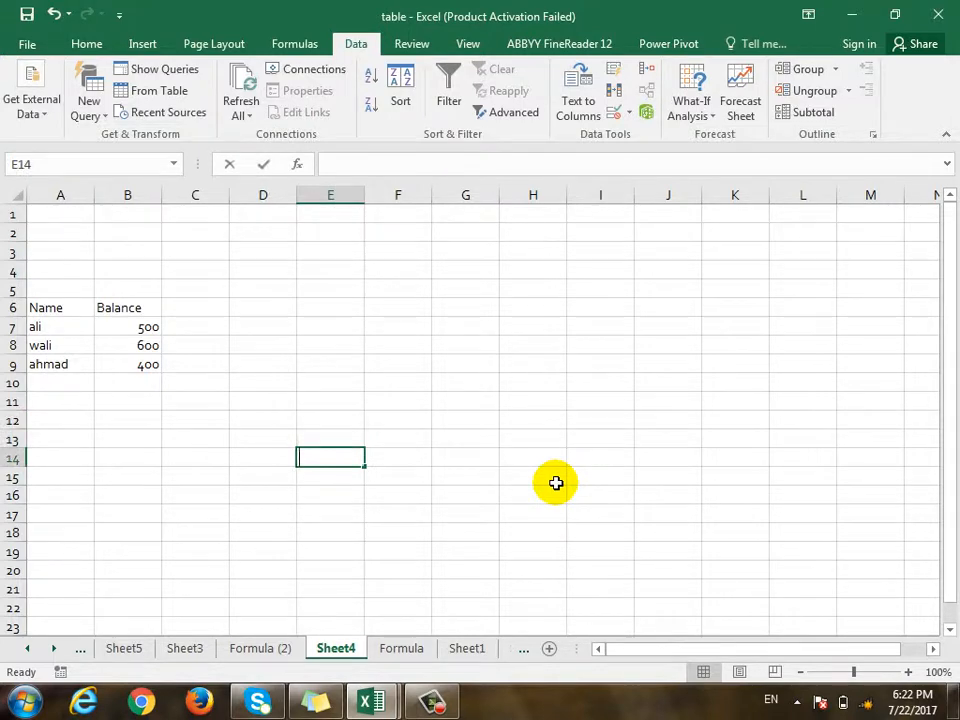
text(Name)
key(Down)
List the same three people's names from the first table in cells E15 to E17.
text(ali)
key(Return)
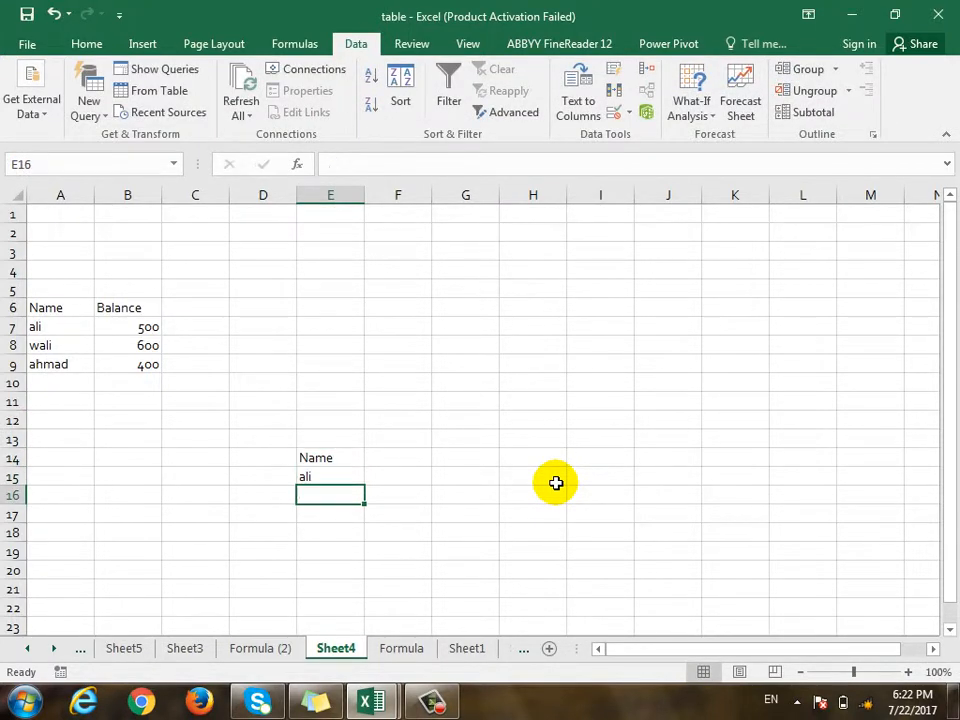
text(wali)
key(Return)
text(ahmad)
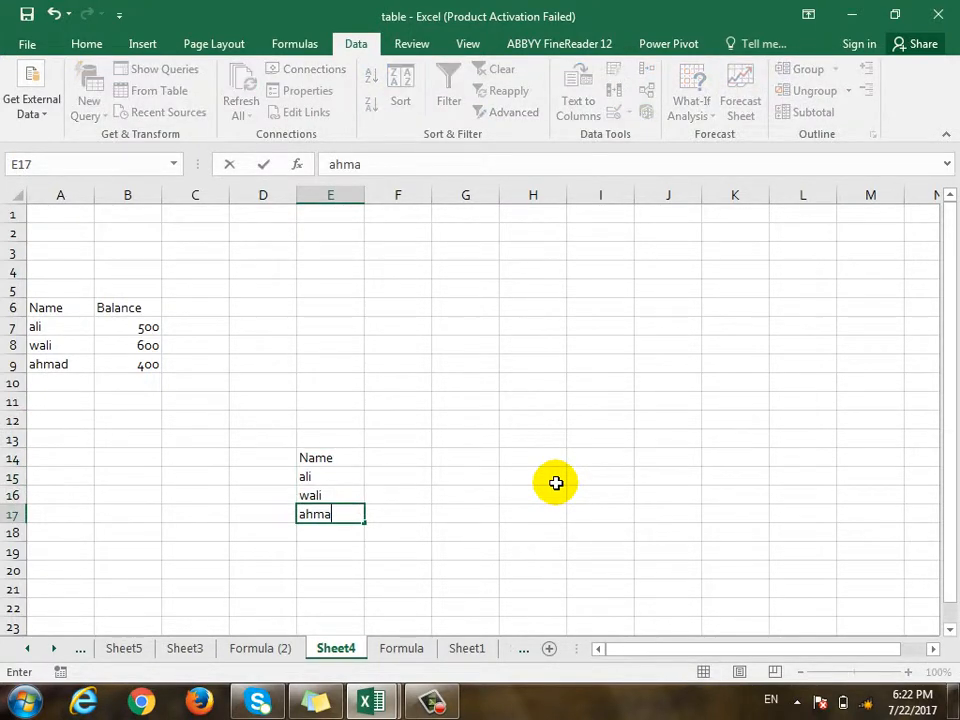
key(Return)
Enter the heading Balance in cell F14 of the second table.
key(Right)
key(Up)
key(Up)
key(Up)
key(Up)
key(Up)
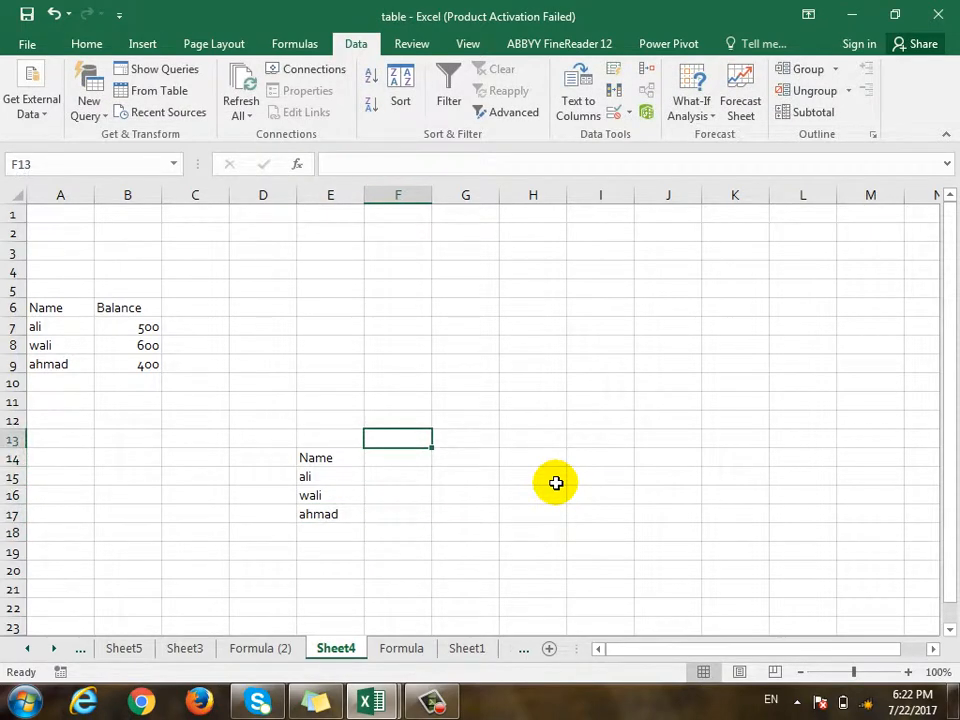
key(Down)
text(bal;a)
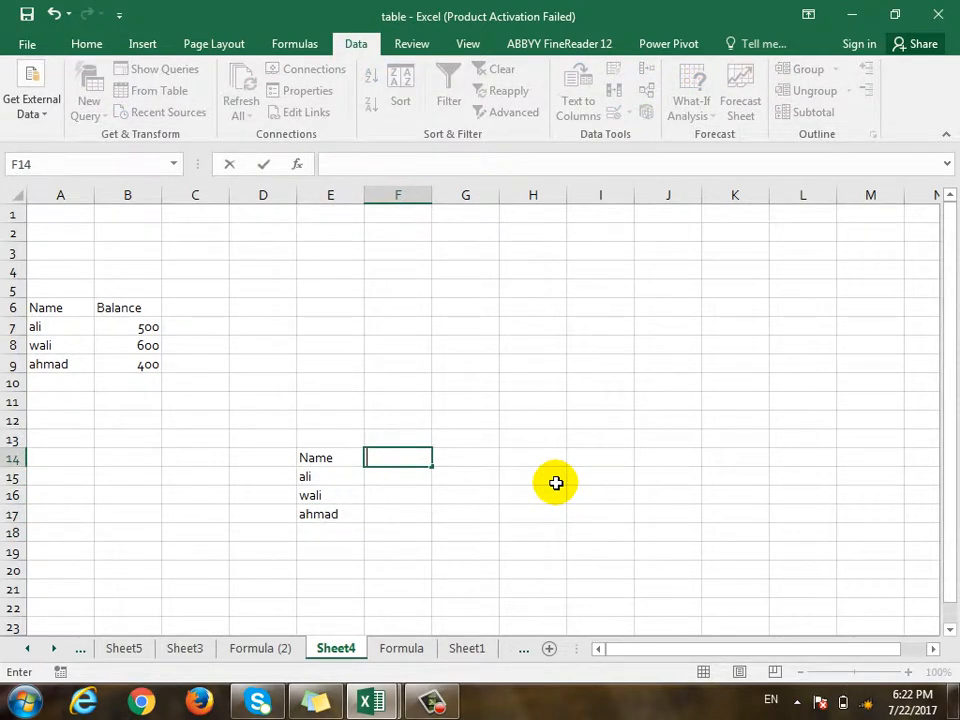
key(Return)
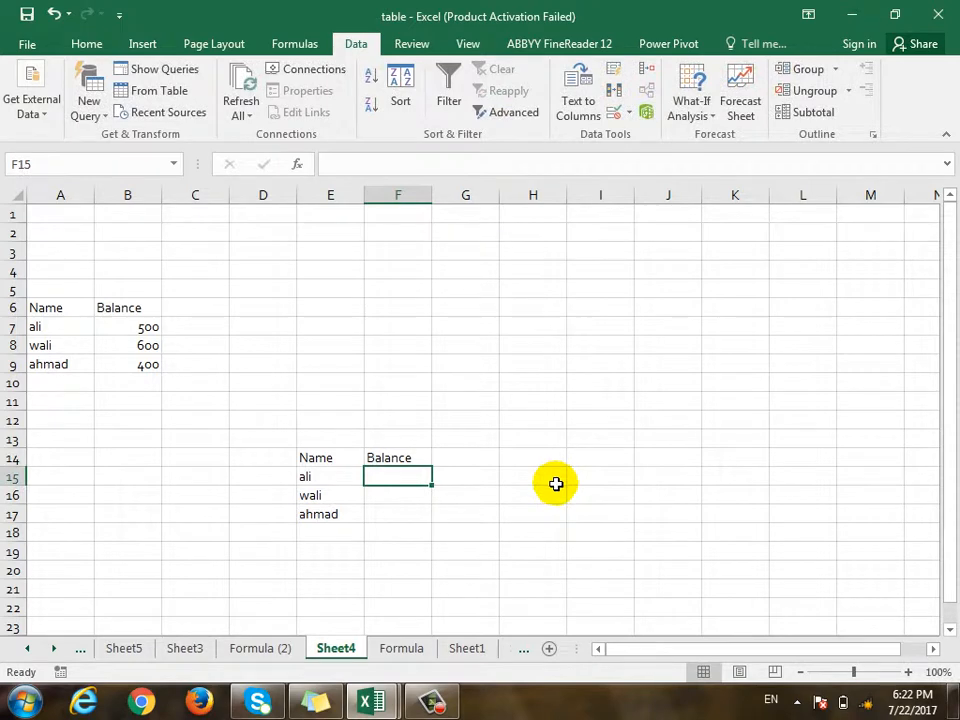
Enter the balances 400, 300 and 600 in cells F15 to F17.
text(400)
key(Return)
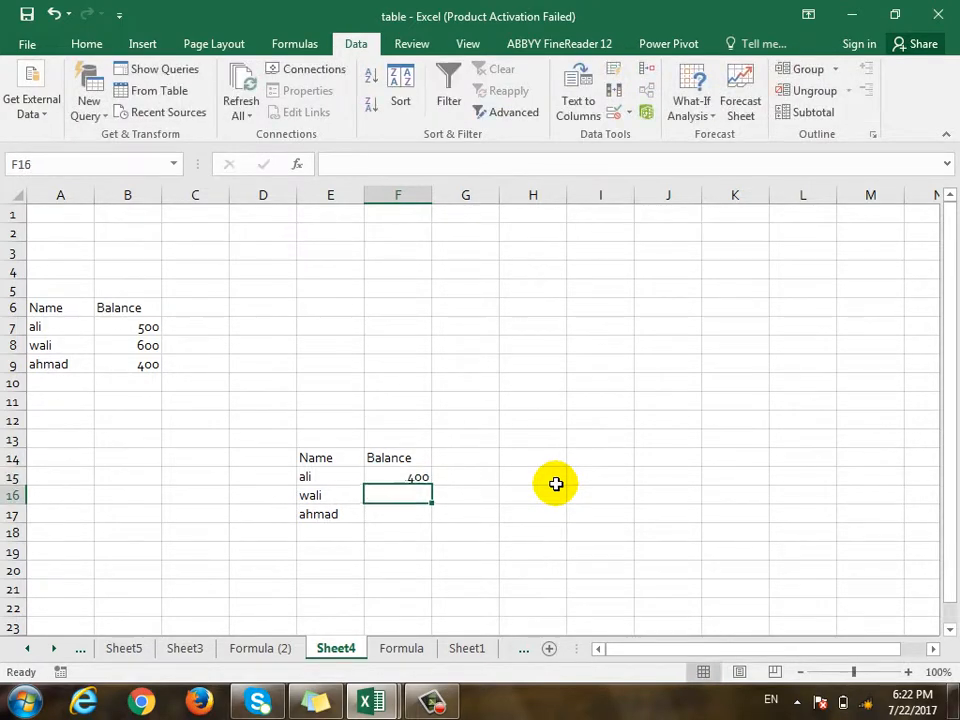
text(300)
key(Return)
text(600)
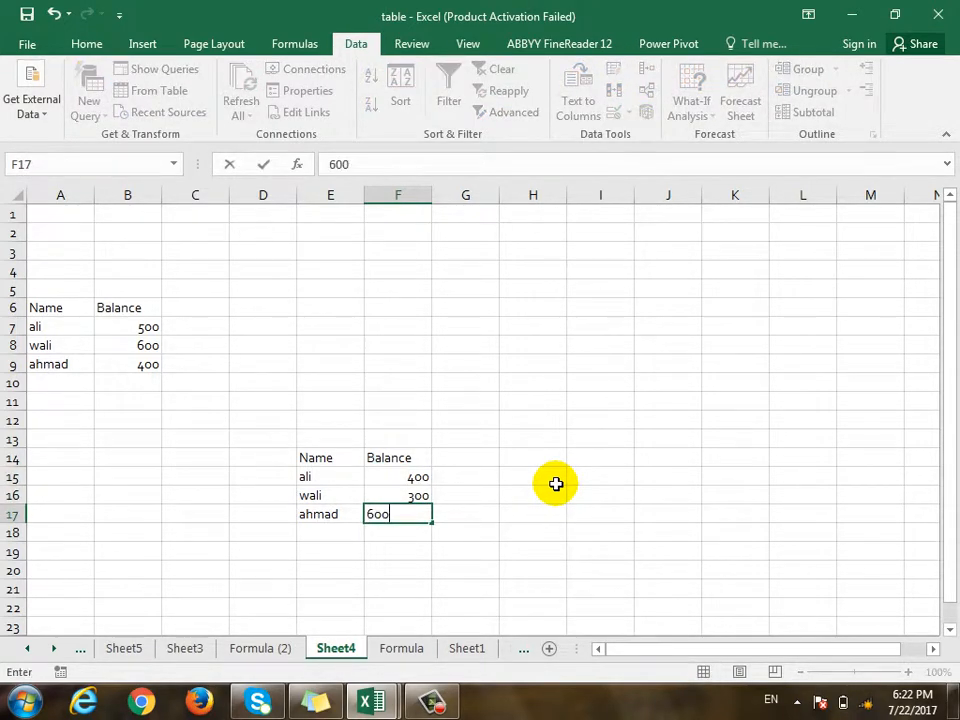
key(Return)
Head a third table with Name in cell I19 and Price in cell J19.
key(Right)
key(Right)
key(Right)
key(Right)
key(Left)
key(Down)
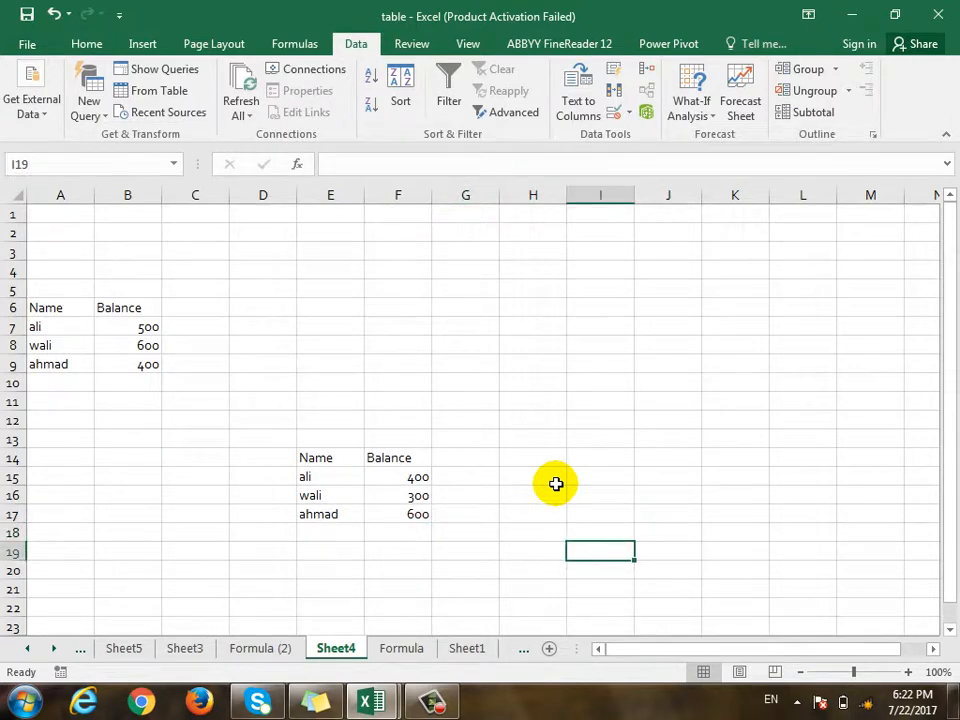
text(nam)
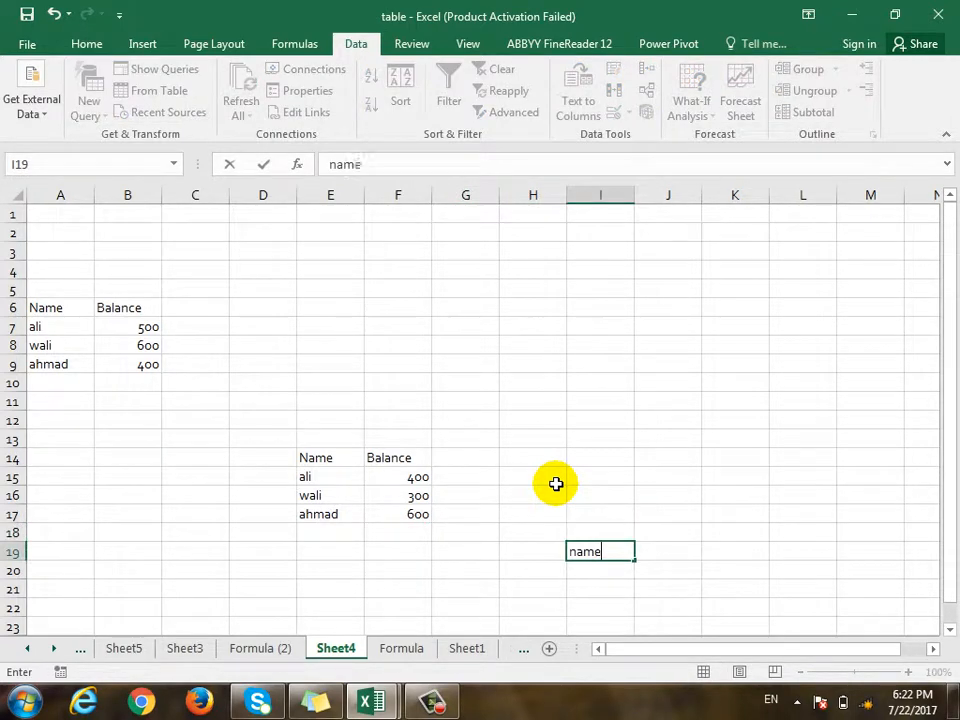
text(e)
key(Return)
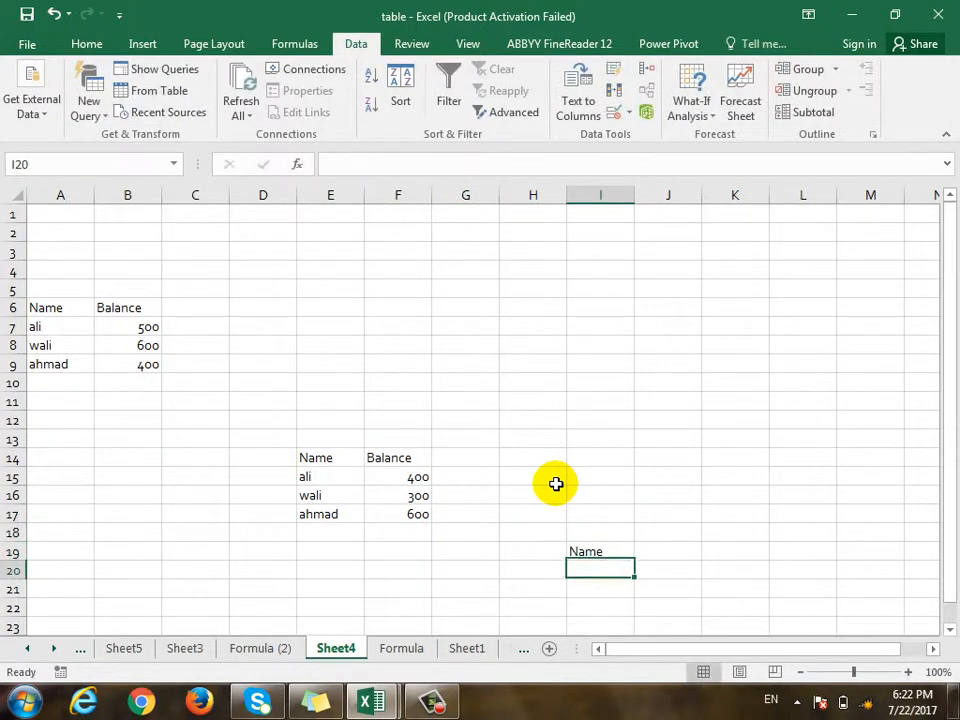
key(Up)
key(Right)
text(Price)
key(Return)
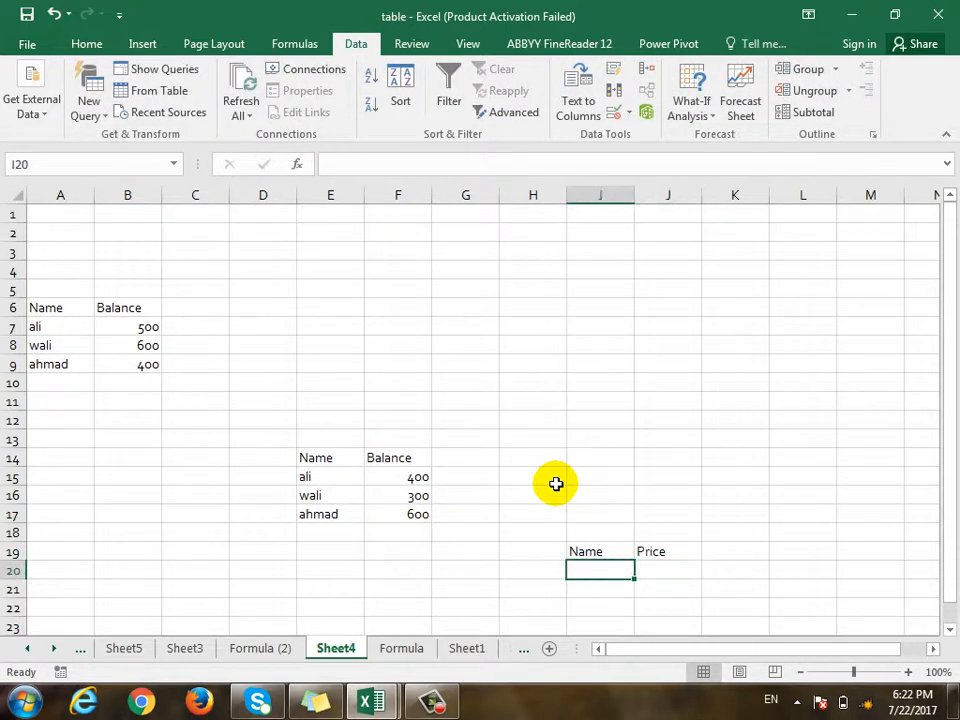
List the same three people's names in cells I20 to I22 of the third table.
text(ali)
key(Return)
text(wali)
key(Return)
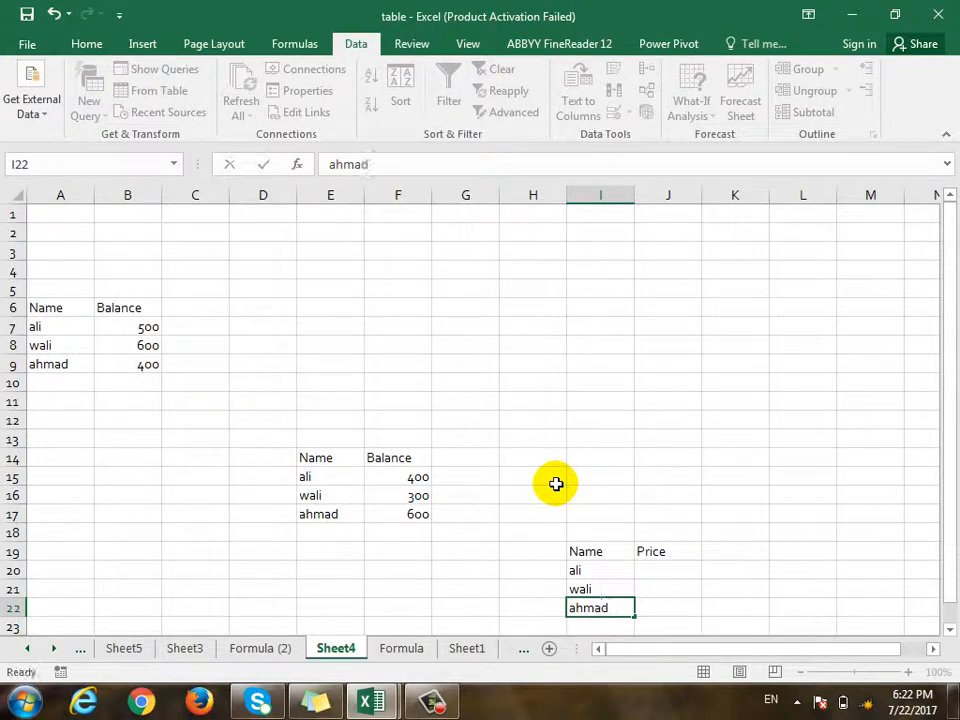
key(Return)
Enter the prices 100, 200 and 300 in cells J20 to J22.
key(Up)
key(Up)
key(Right)
key(Up)
text(10)
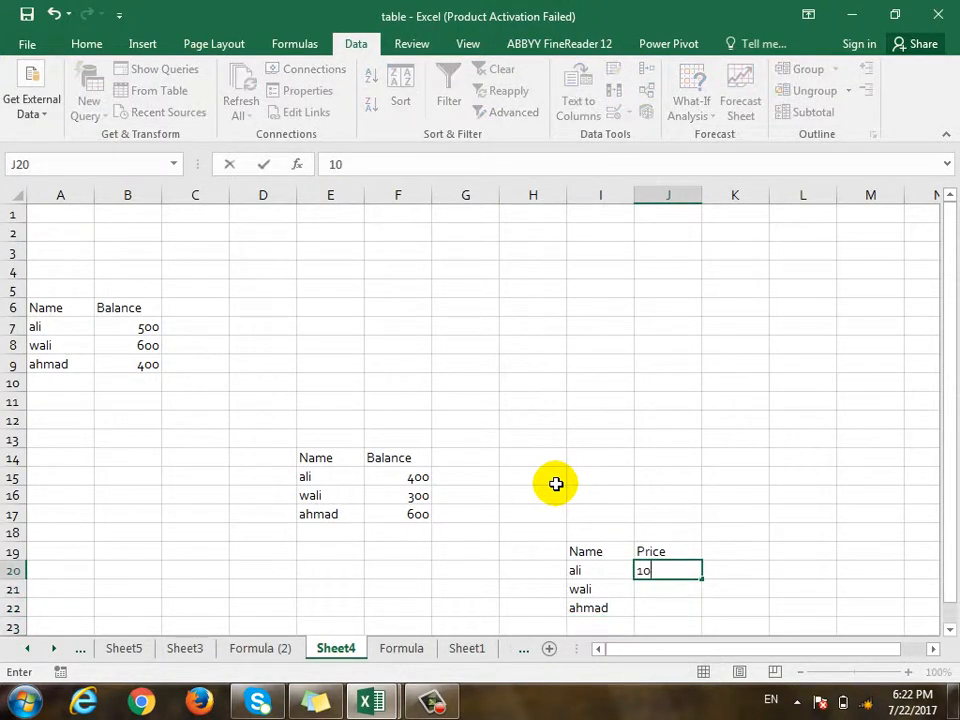
key(Return)
text(200)
key(Return)
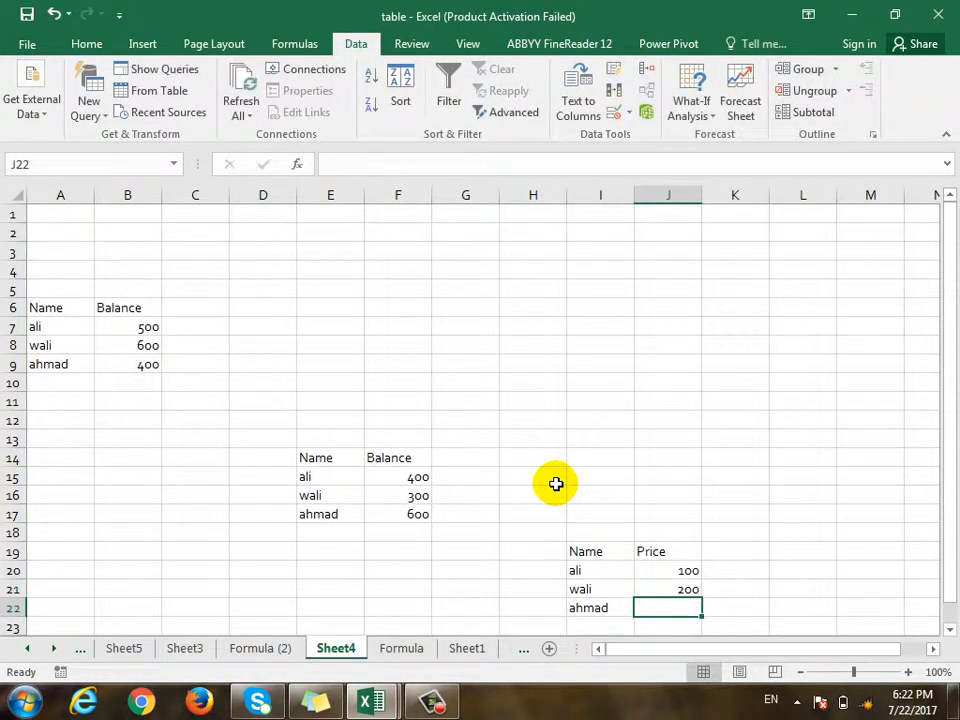
text(300)
key(Return)
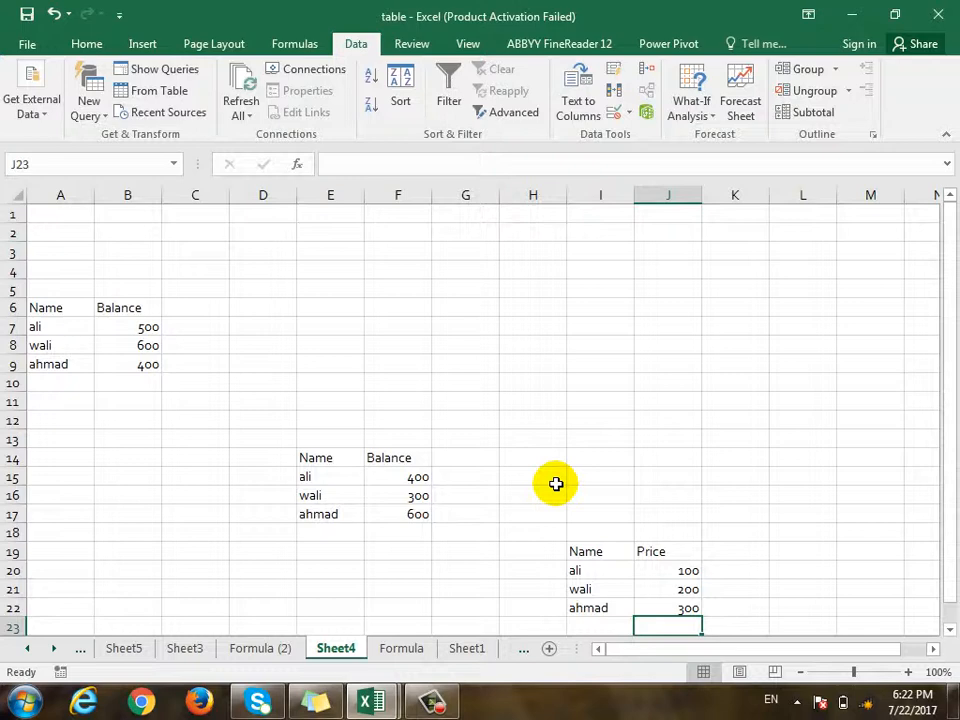
Start a Consolidate operation with cell H6 as the destination and Sum as the function.
click(542, 311)
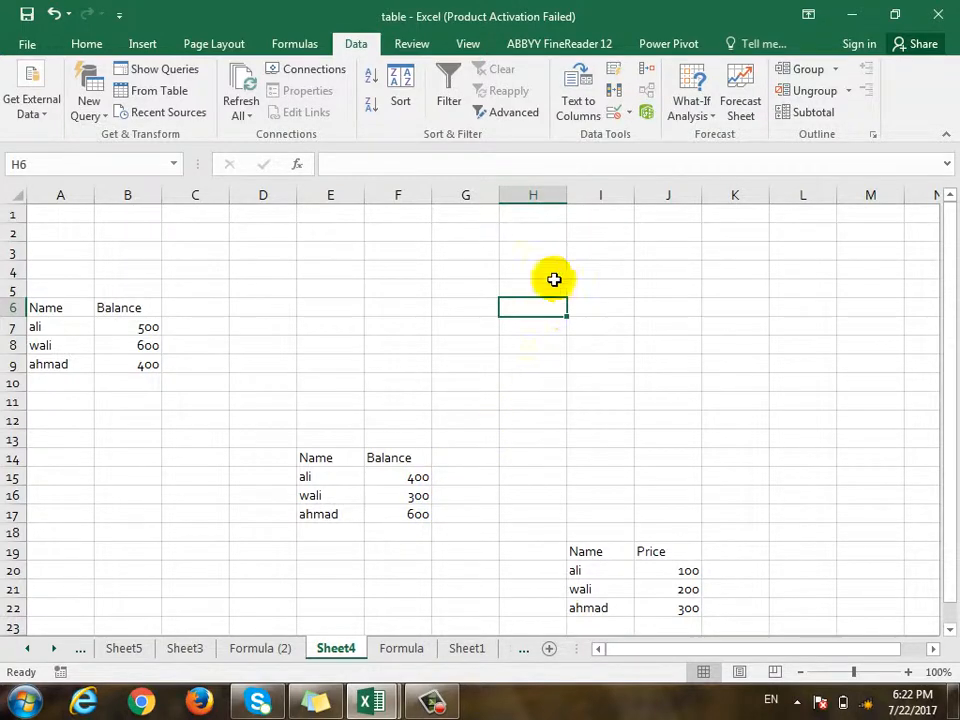
click(646, 72)
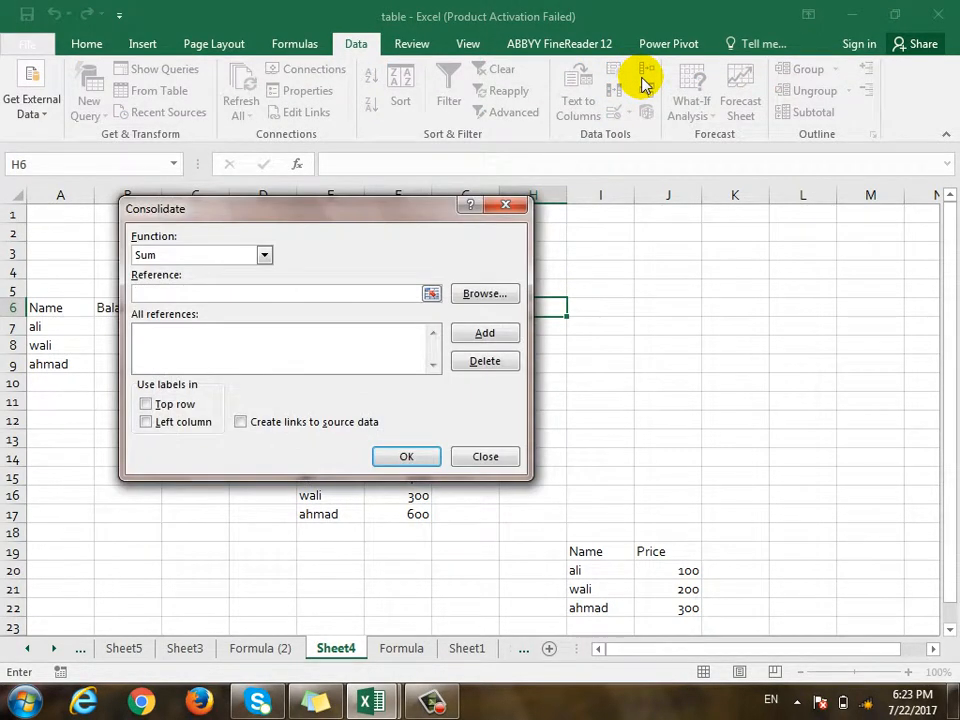
drag(377, 218, 377, 299)
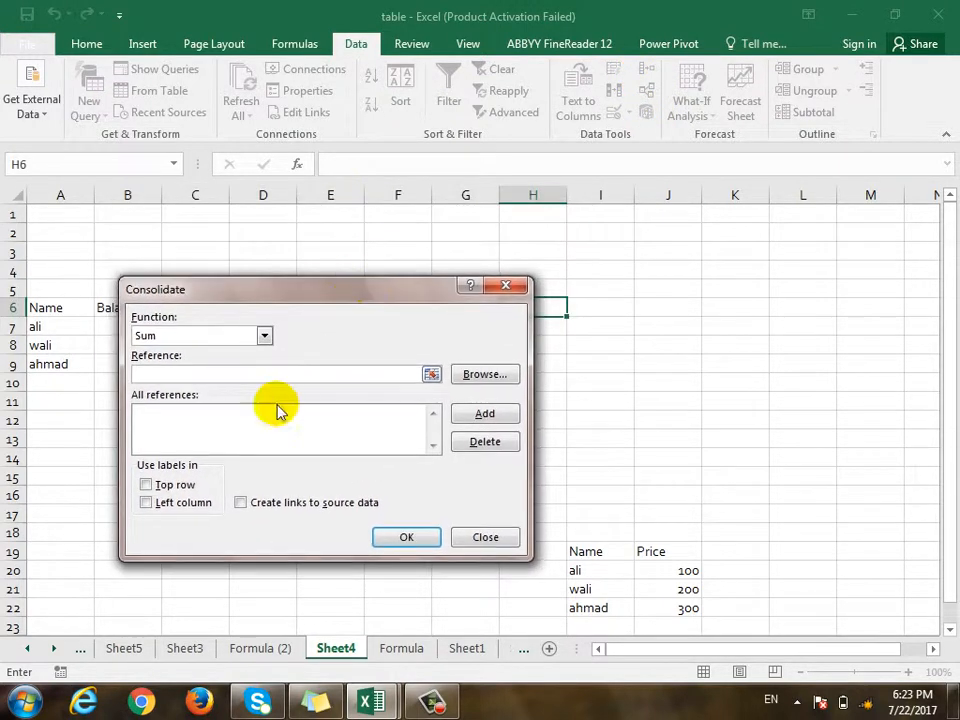
click(264, 337)
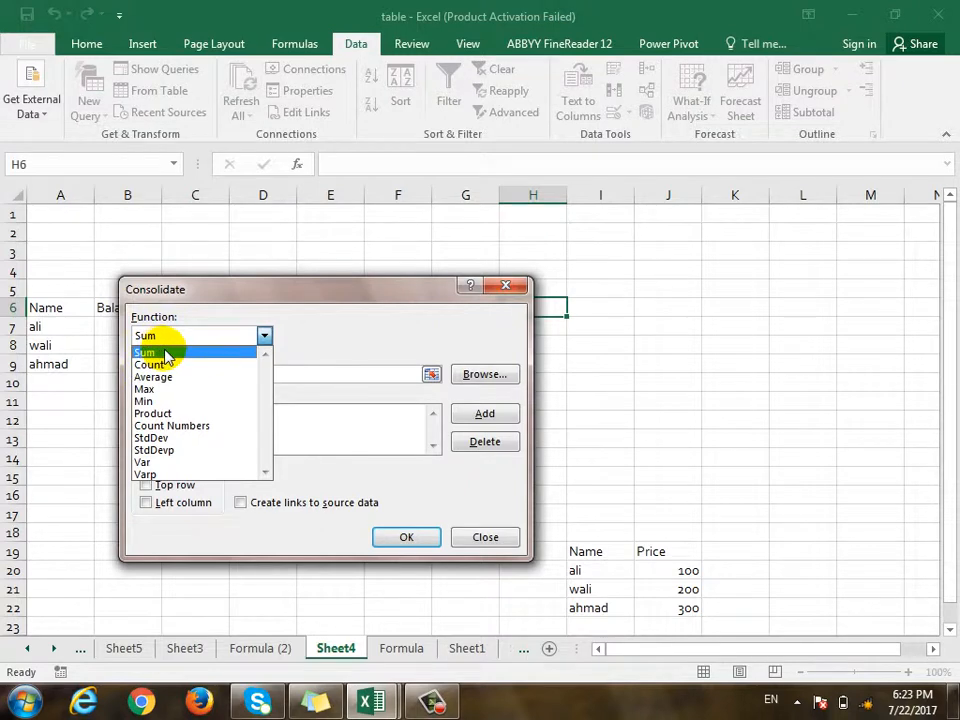
click(245, 353)
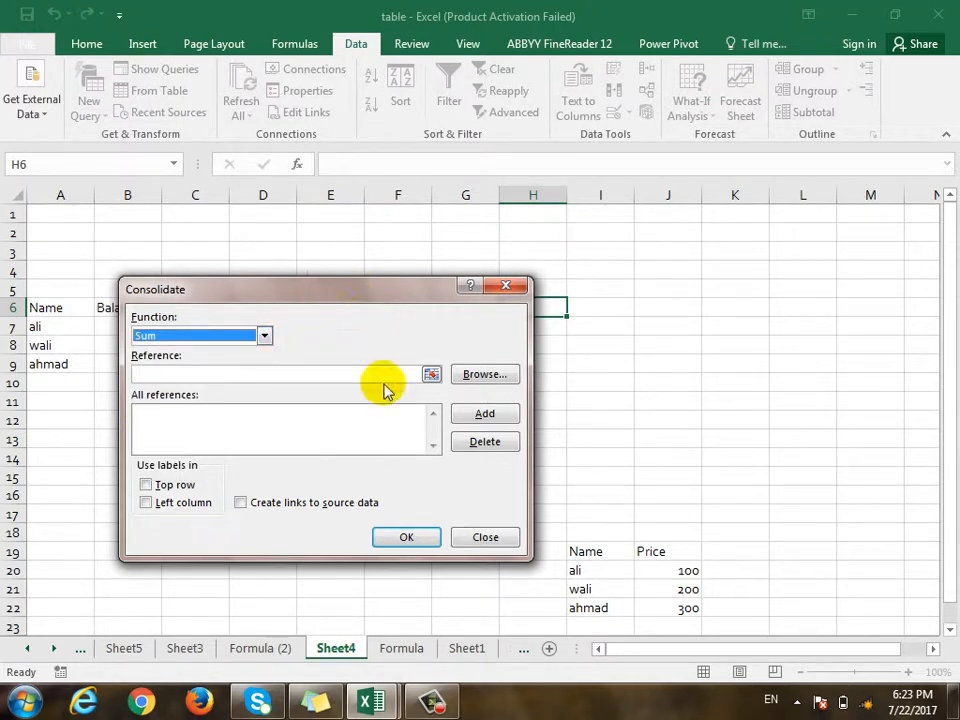
Add the first table's range A6:B9, including its headings, to the consolidation references.
click(431, 374)
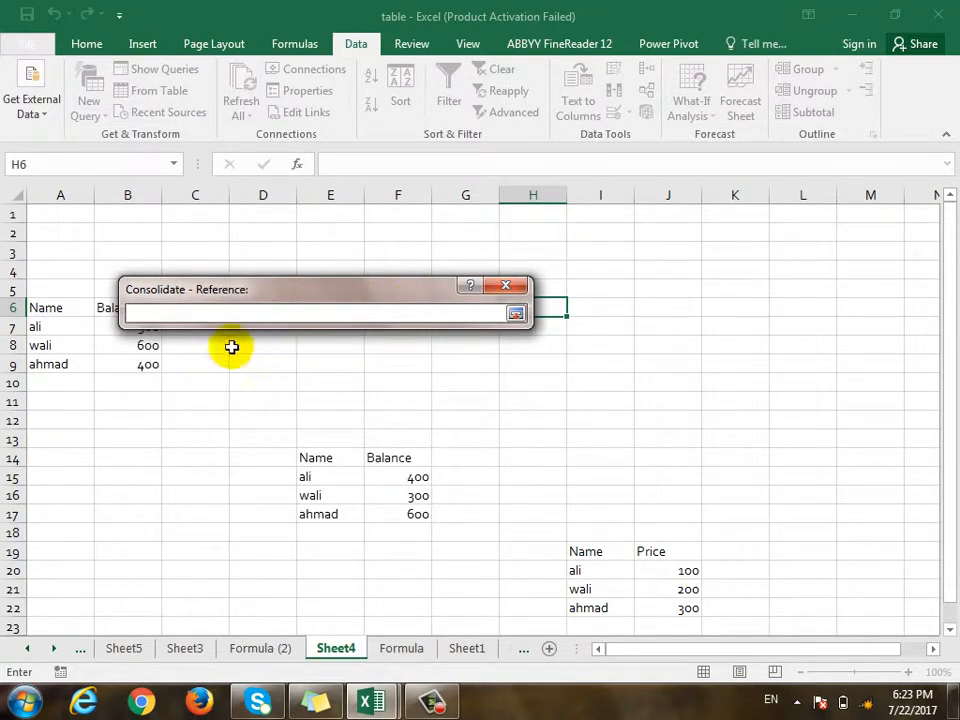
drag(261, 293, 264, 237)
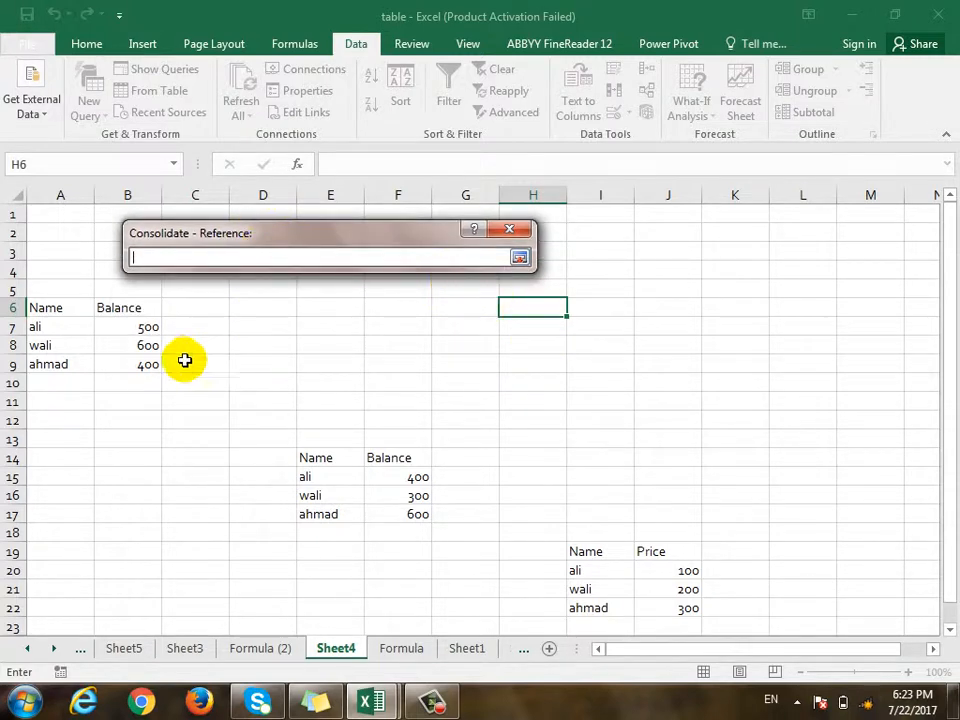
drag(81, 317, 125, 364)
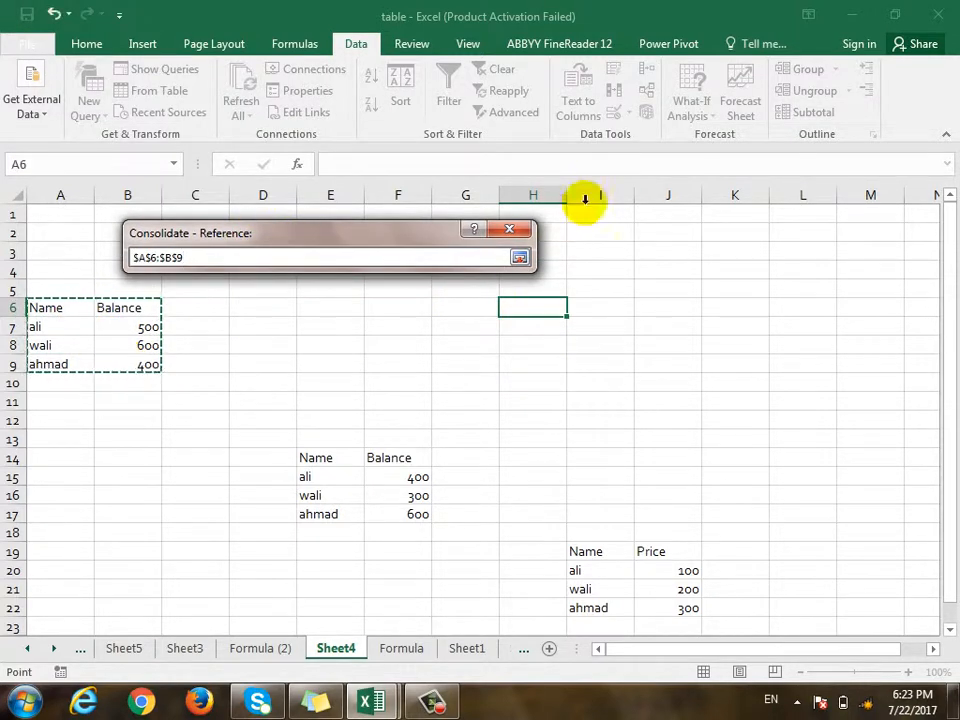
click(518, 257)
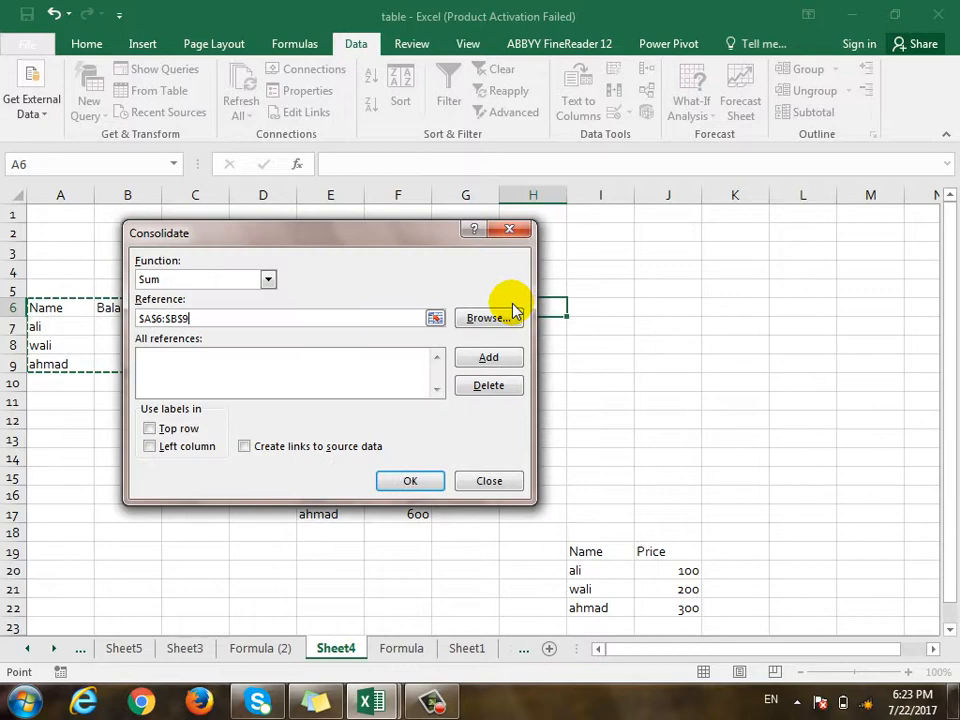
click(486, 358)
Add the second table's range E14:F17, including its headings, to the consolidation references.
click(435, 318)
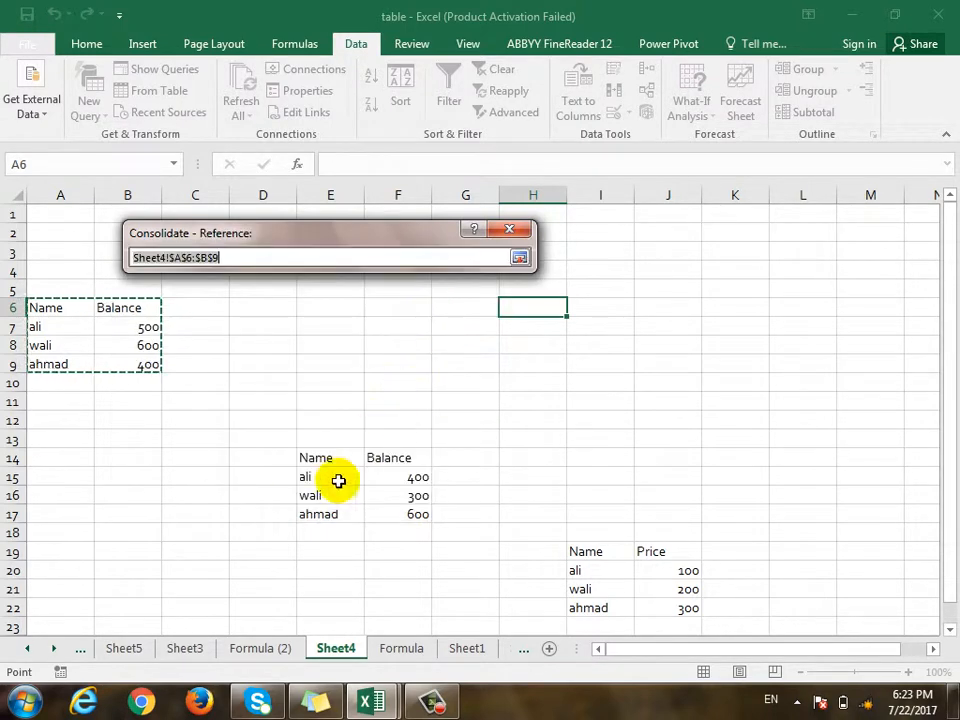
drag(317, 457, 375, 513)
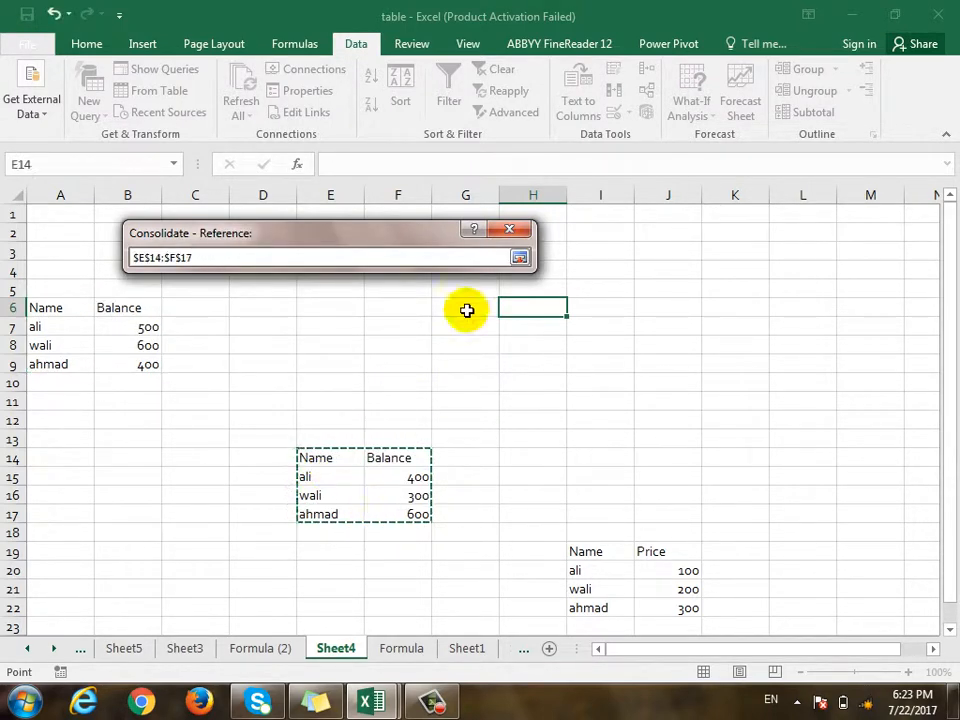
click(519, 258)
click(507, 360)
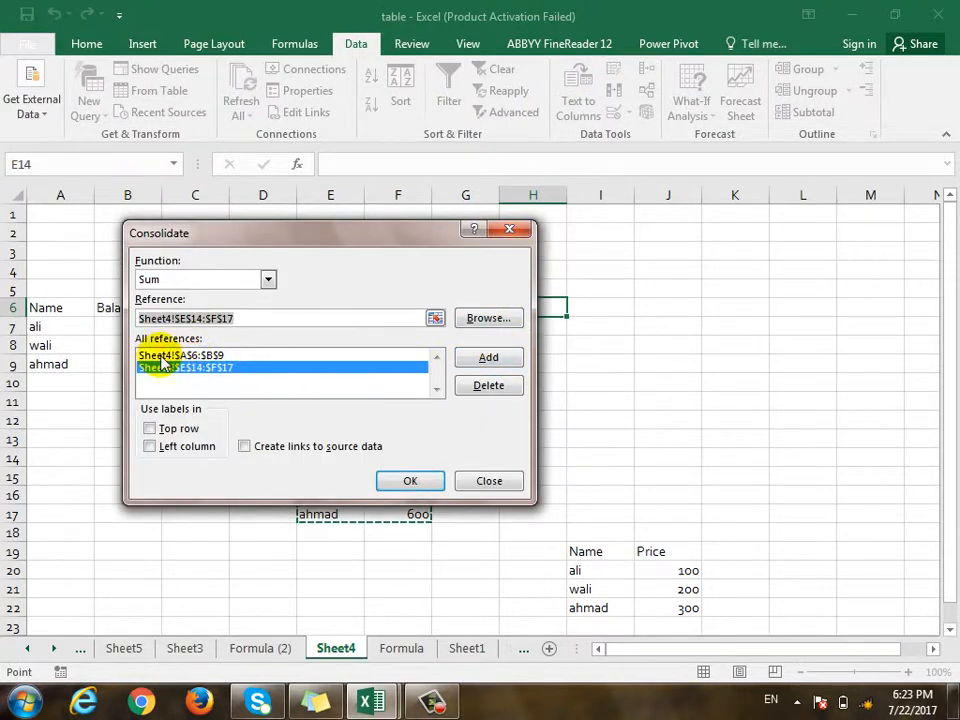
Add the third table's range I19:J22, including its headings, to the consolidation references.
click(435, 318)
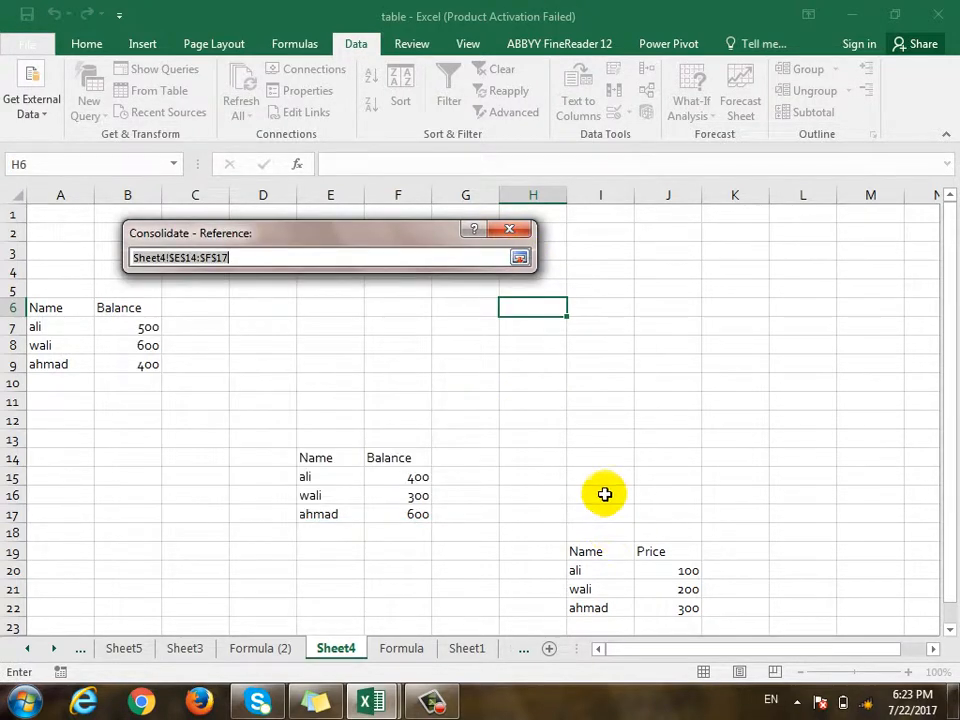
drag(604, 549, 686, 608)
click(519, 258)
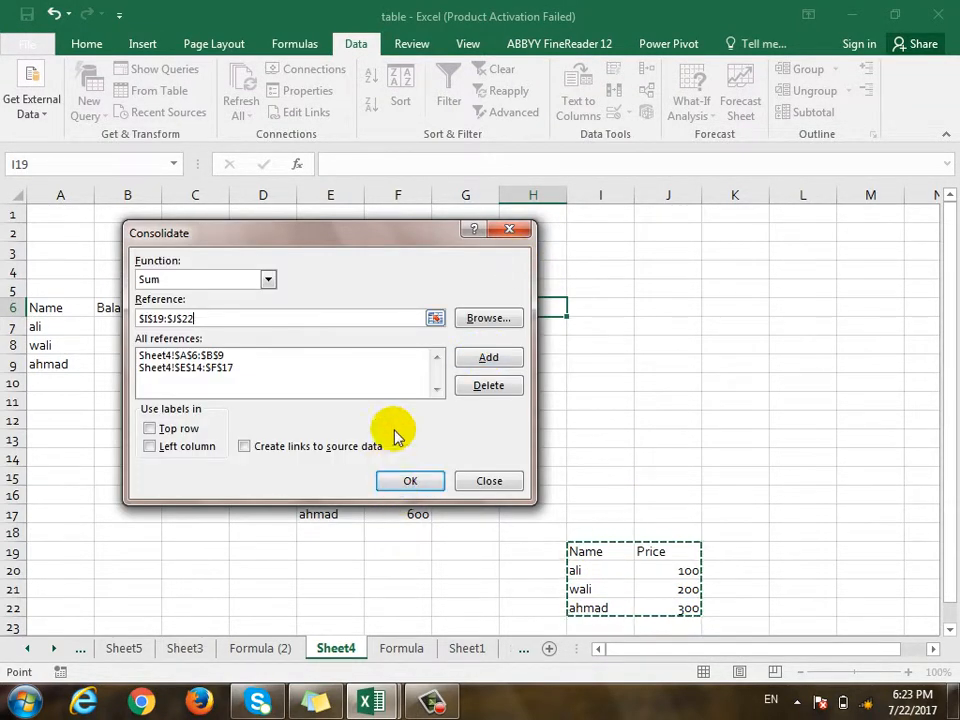
click(488, 357)
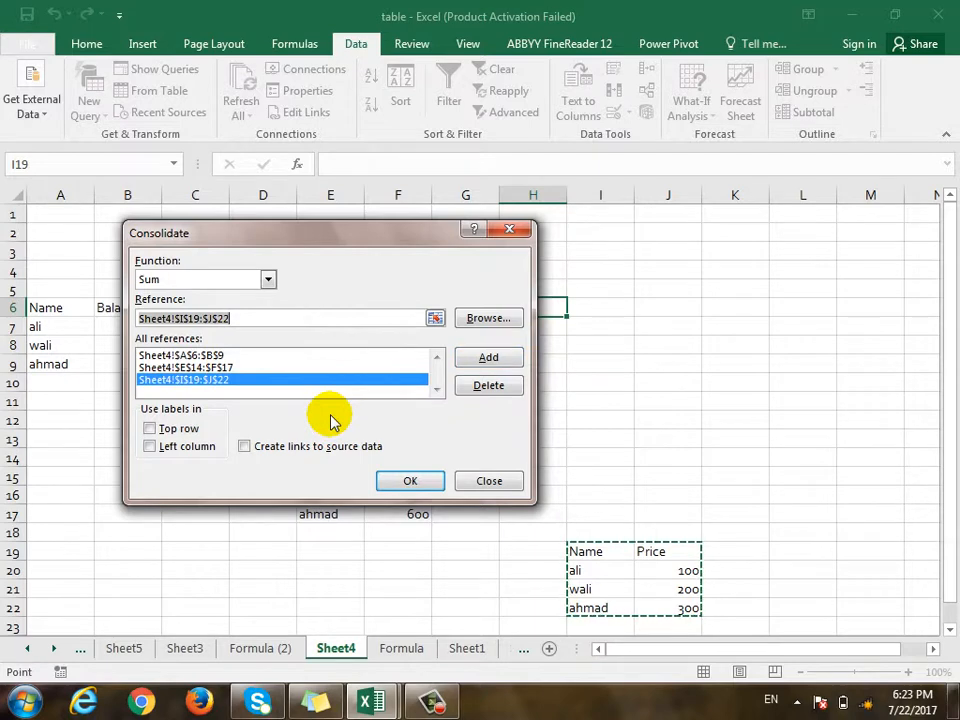
Use labels from both the top row and the left column, and run the consolidation.
drag(396, 238, 452, 243)
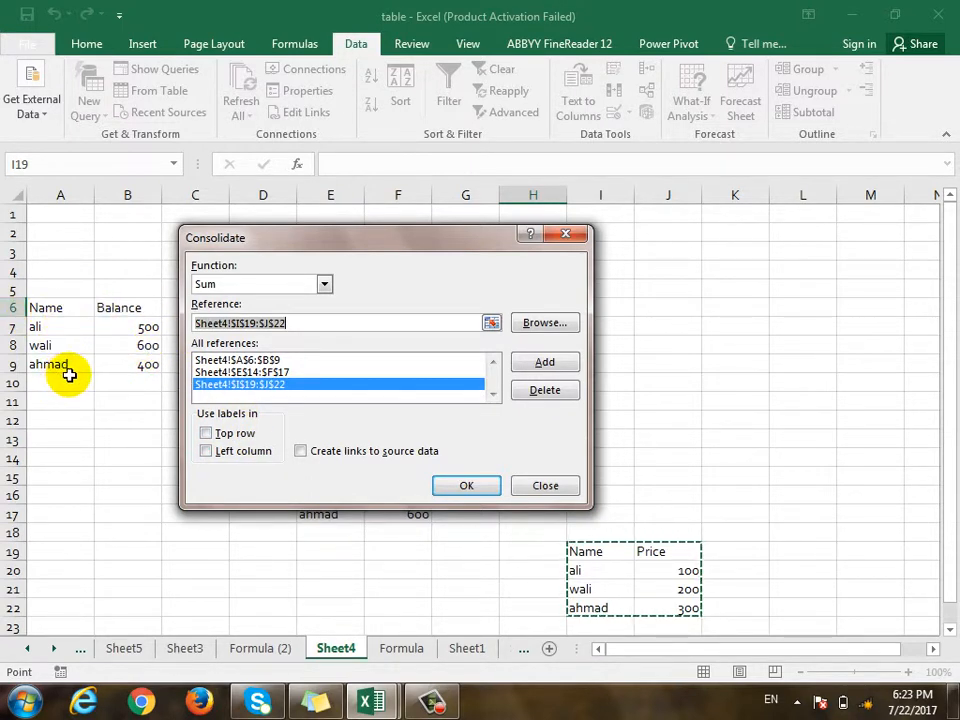
click(206, 450)
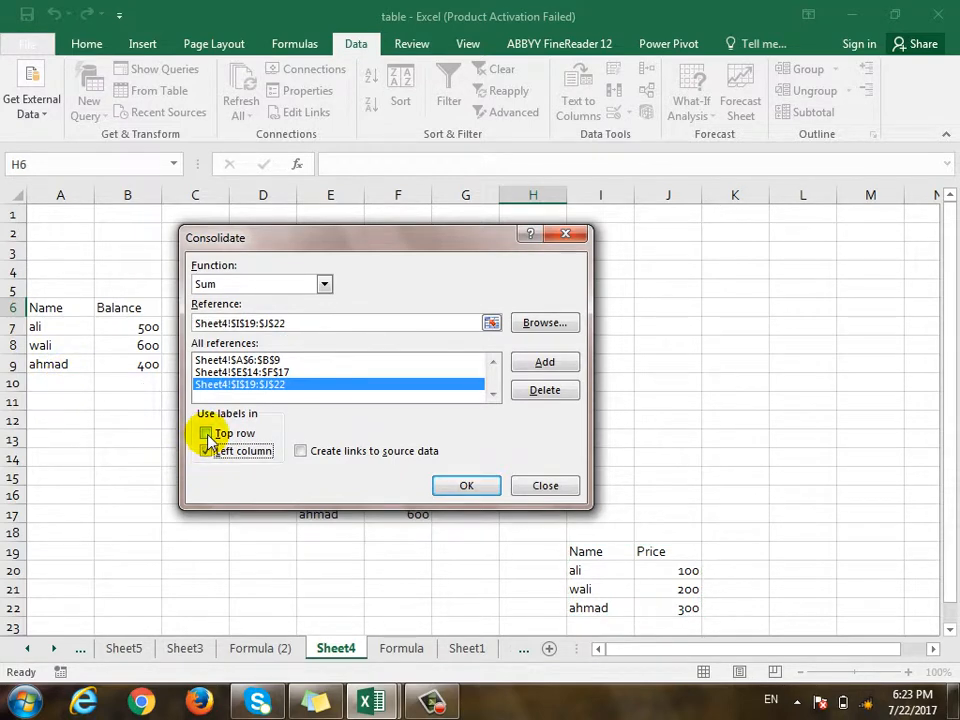
click(206, 433)
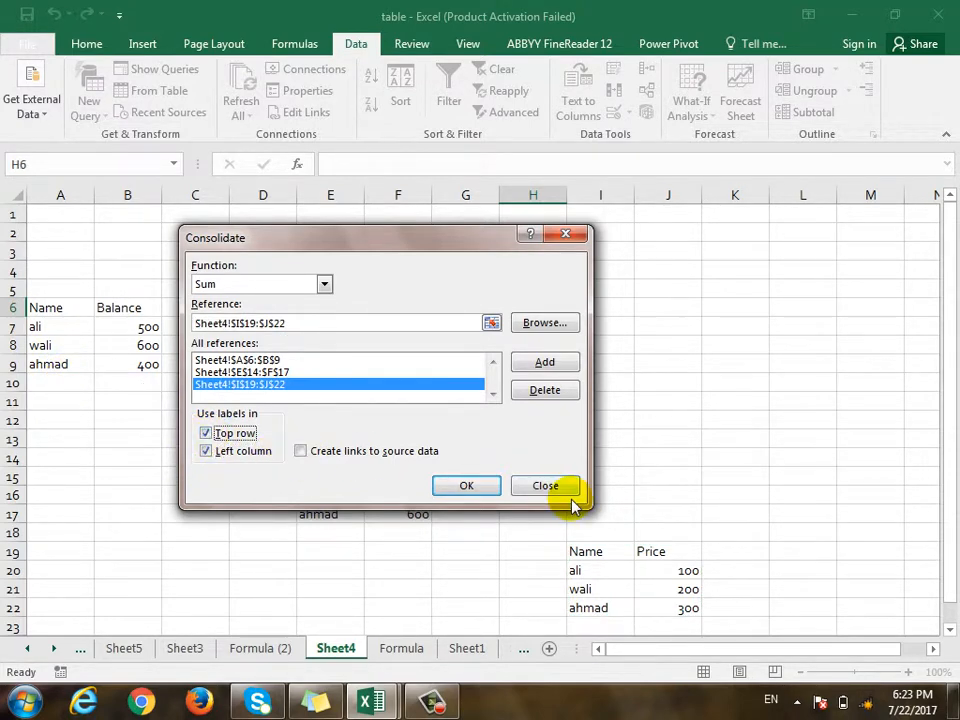
click(466, 486)
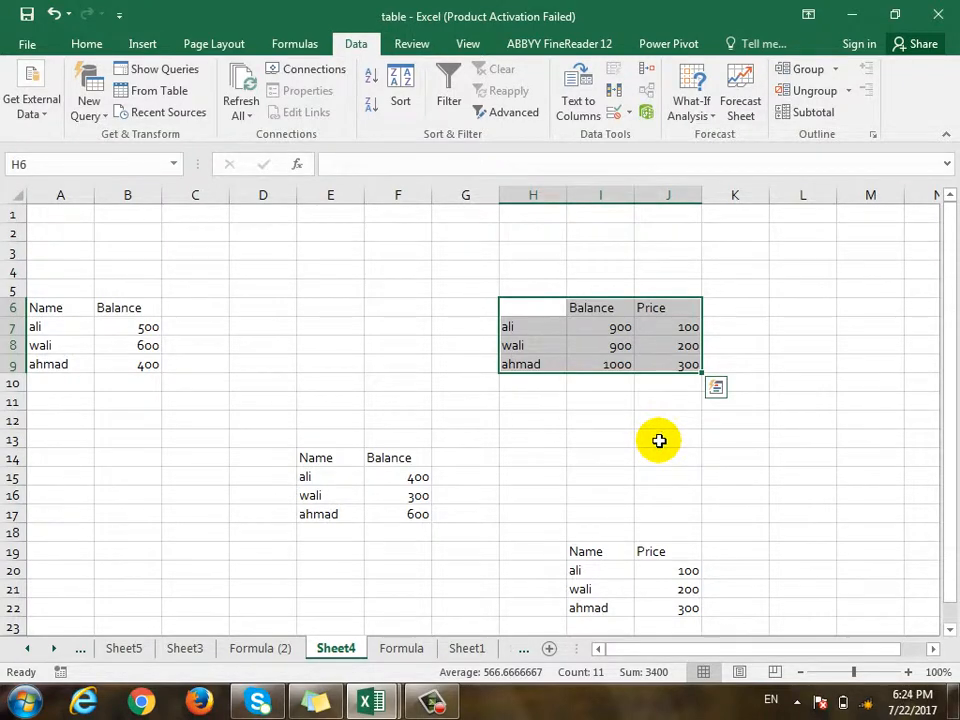
Undo the consolidation and rerun it with the same references, using only the left-column labels.
key(ctrl+z)
click(645, 69)
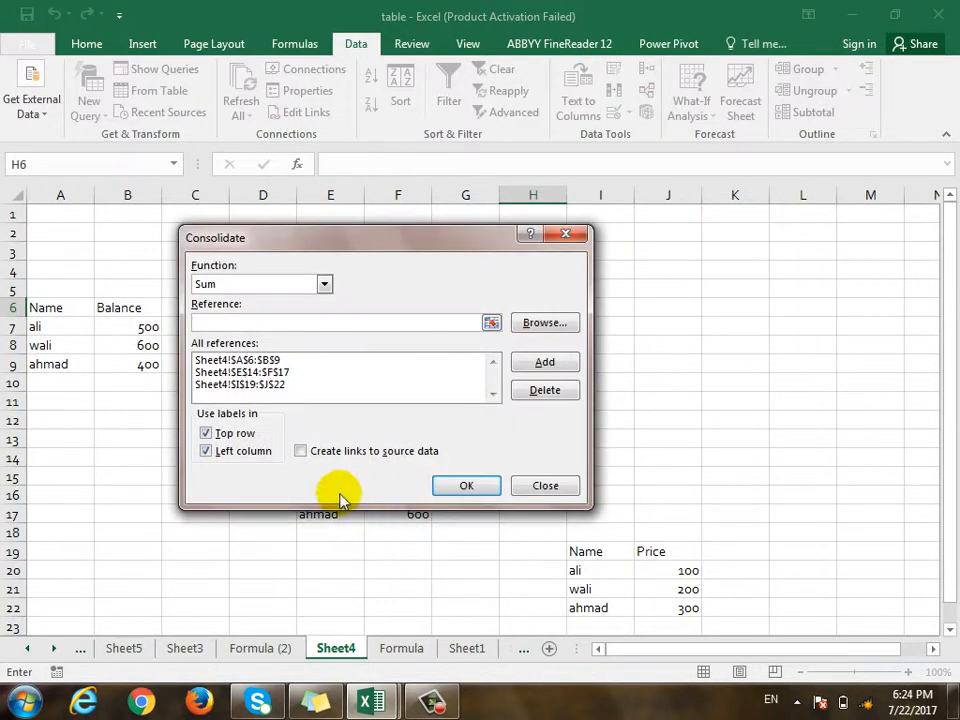
click(226, 434)
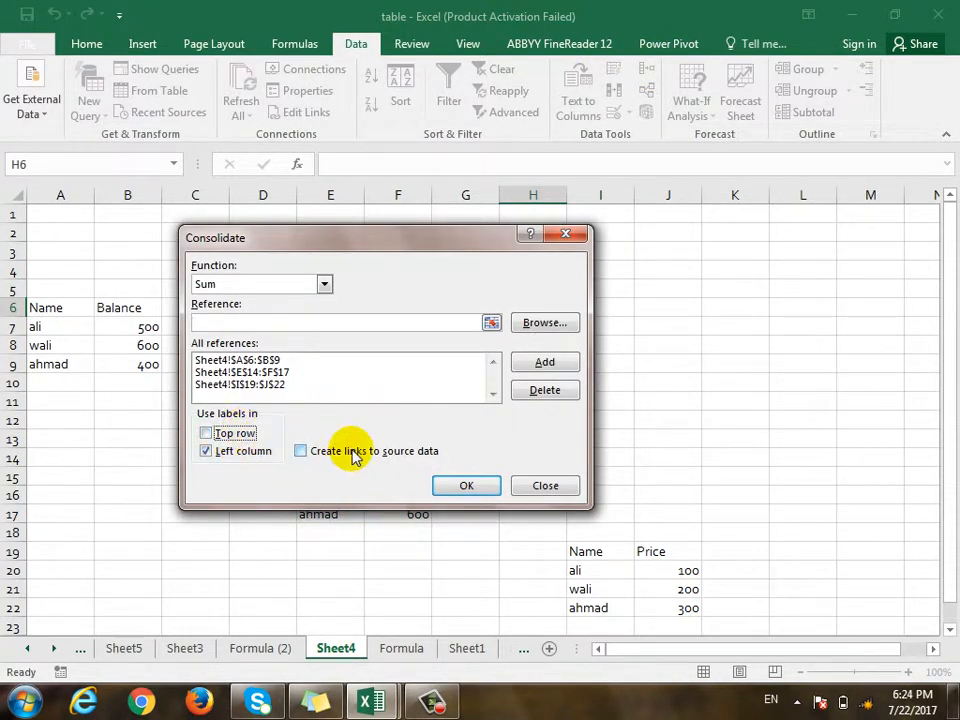
click(474, 487)
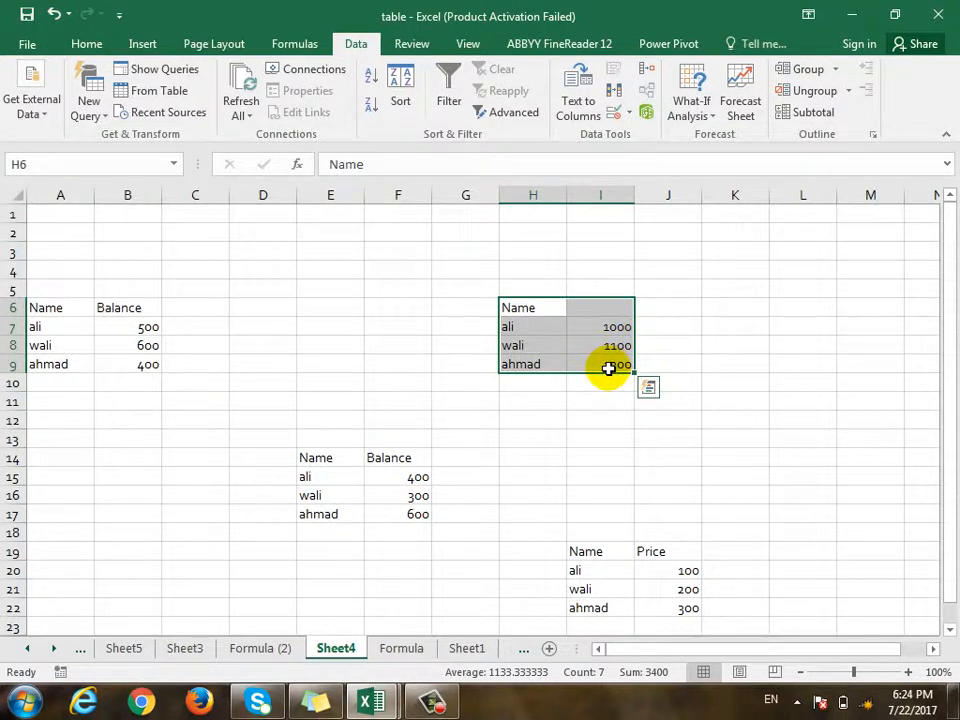
Check the last person's total by selecting that person's amounts in B9, F17 and J22 together.
click(148, 371)
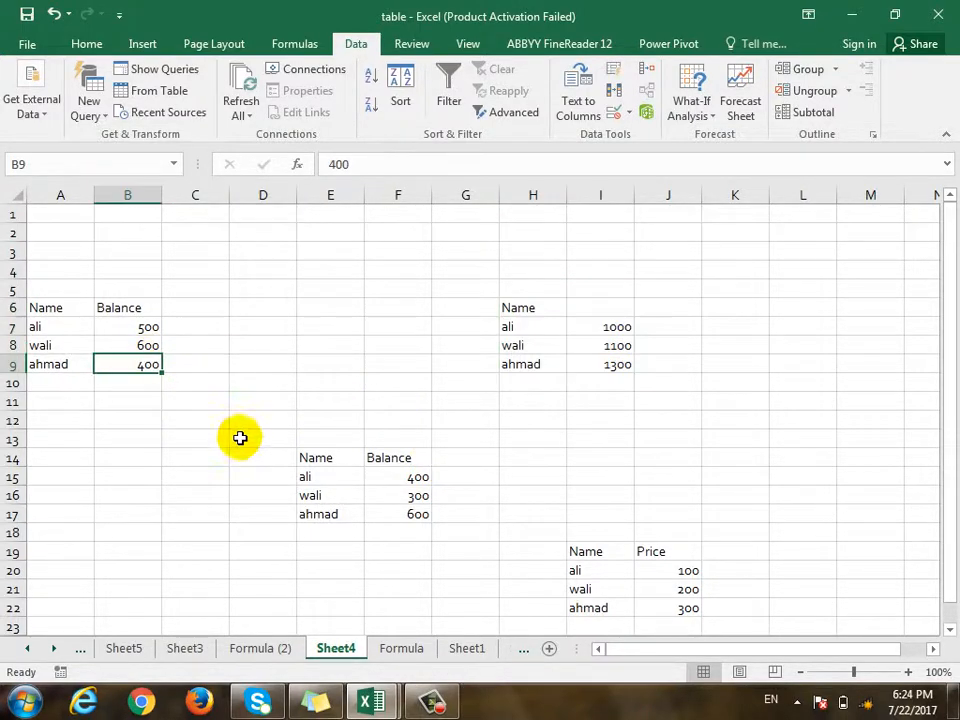
ctrl+click(418, 515)
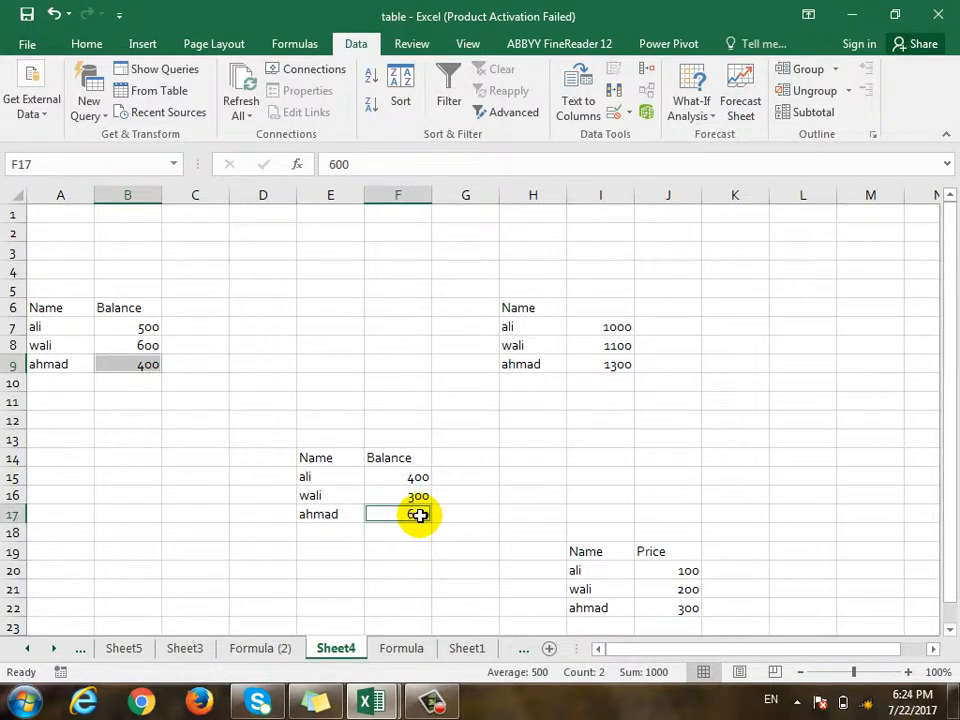
ctrl+click(688, 610)
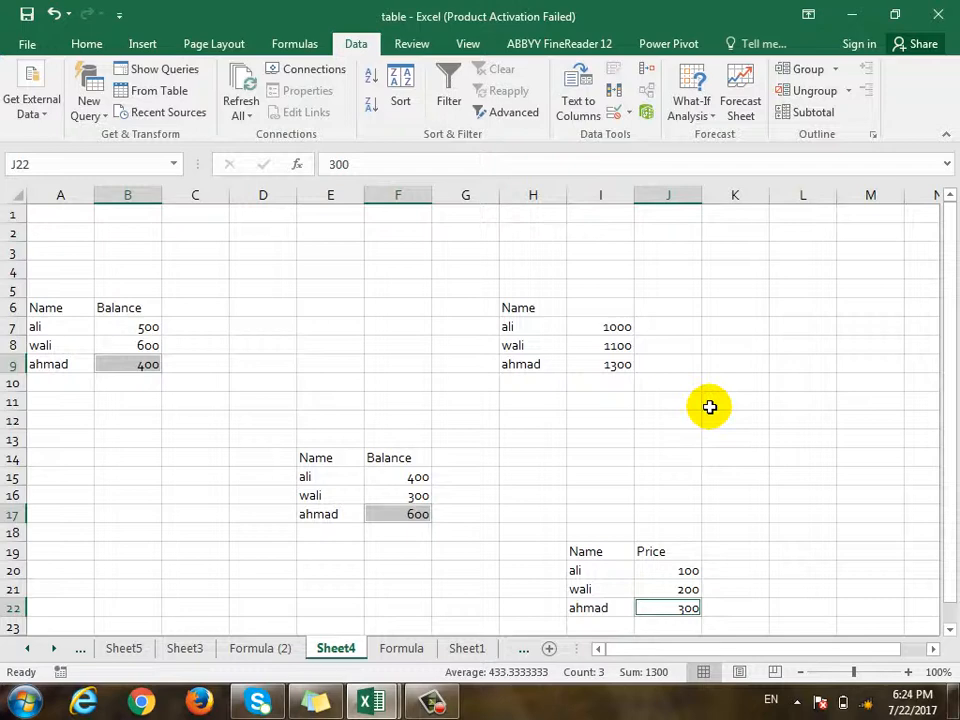
click(615, 456)
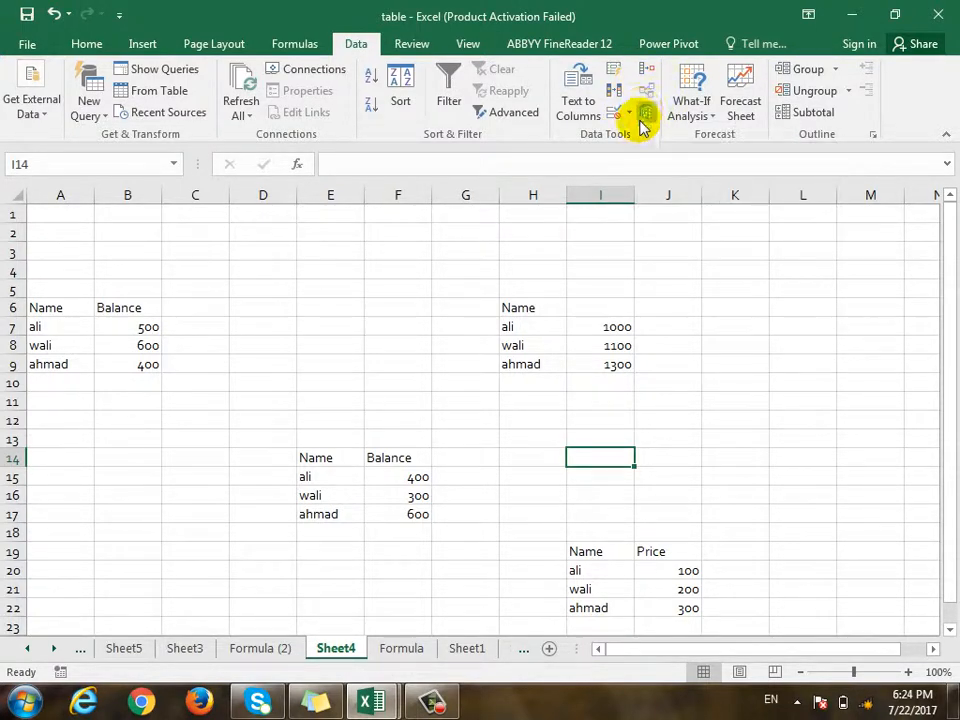
Begin a new What-If scenario with the first table's range A6:B9 as the changing cells.
click(708, 122)
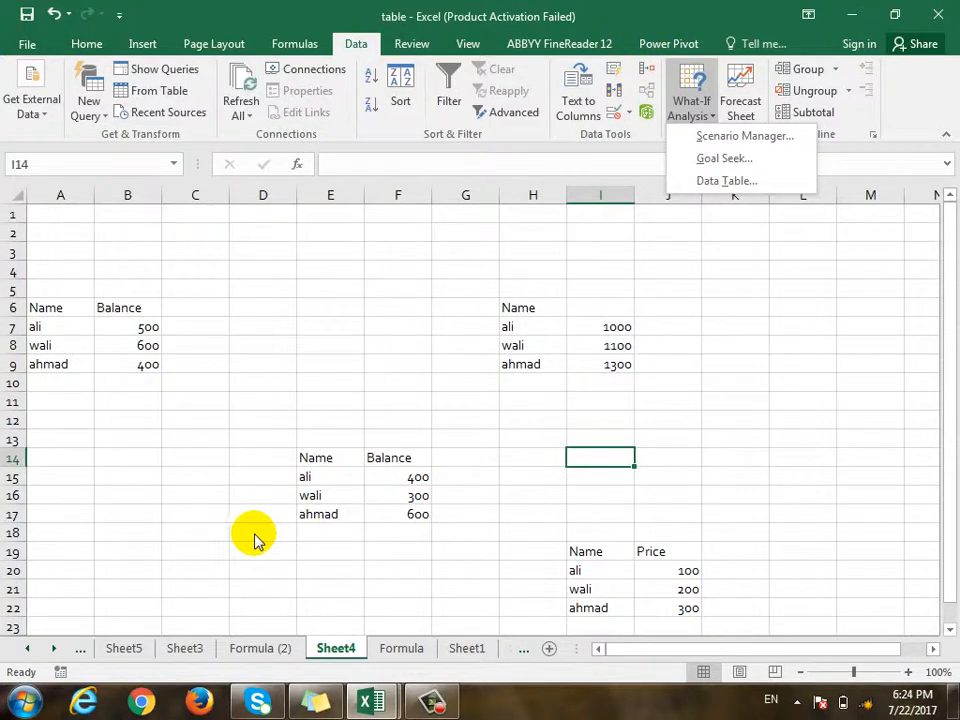
click(376, 584)
drag(75, 308, 114, 364)
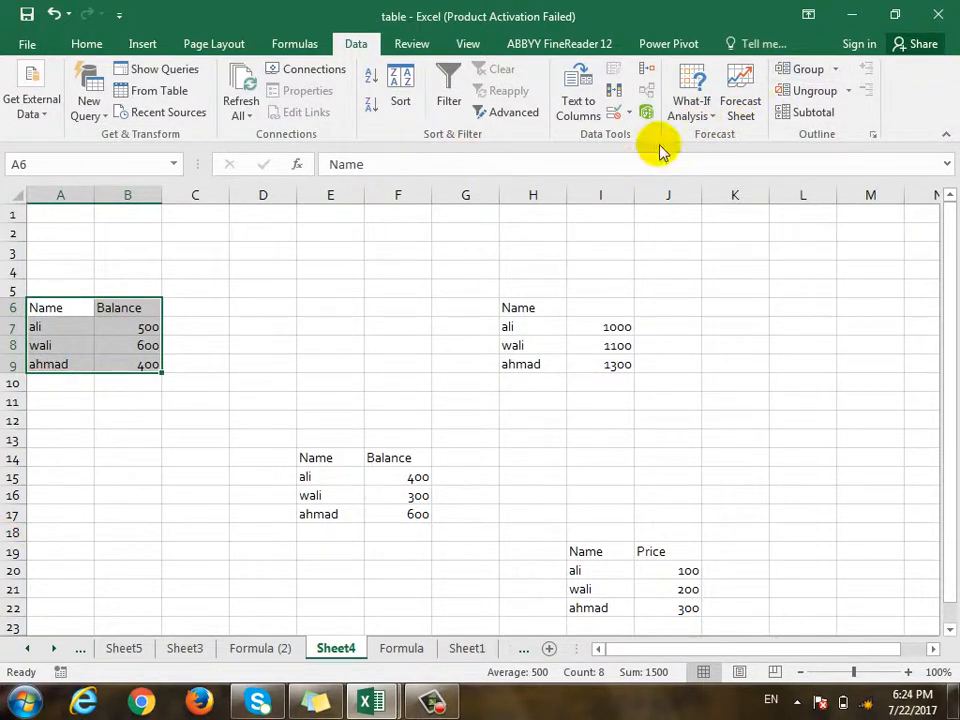
click(720, 118)
click(724, 137)
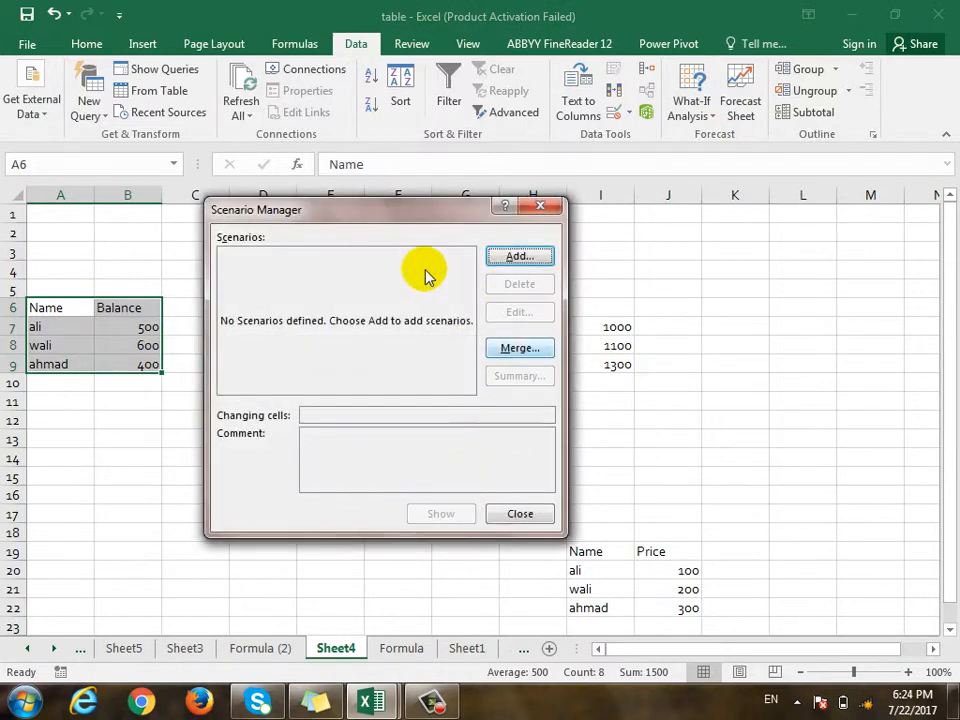
click(519, 257)
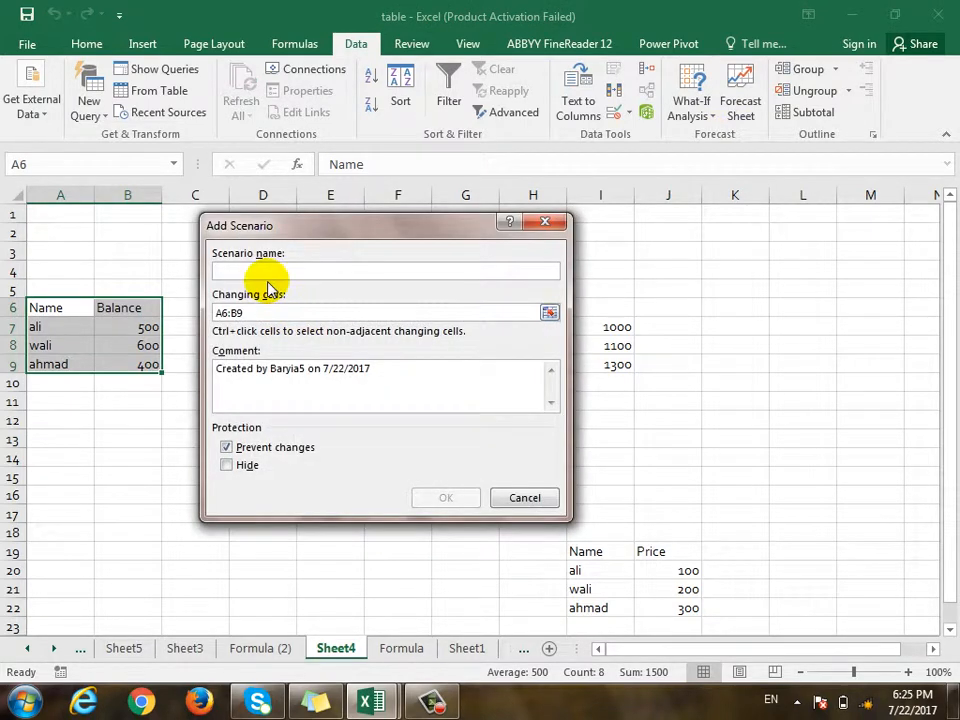
Name the scenario Jan and accept the table's existing values for all its changing cells.
text(Na)
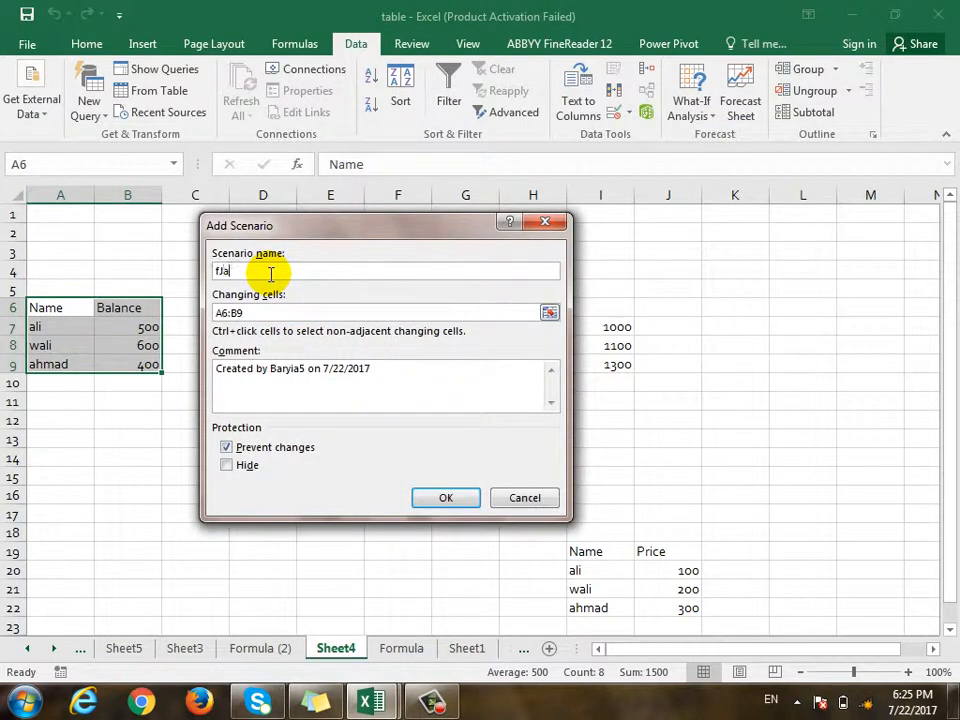
key(BackSpace)
key(BackSpace)
text(J)
click(450, 497)
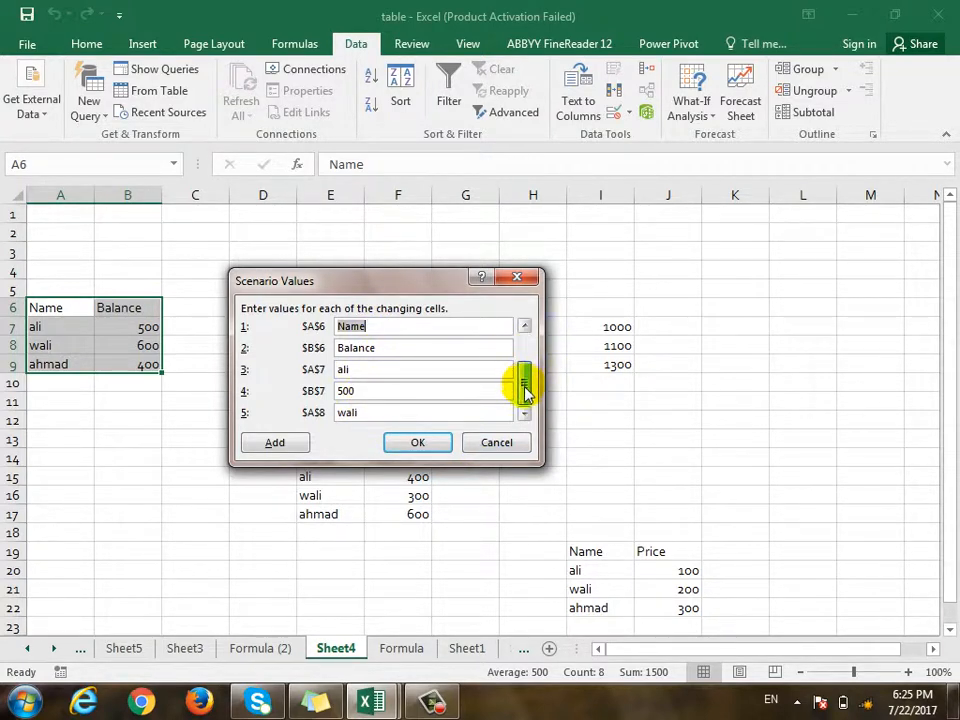
scroll(525, 381, down, 1)
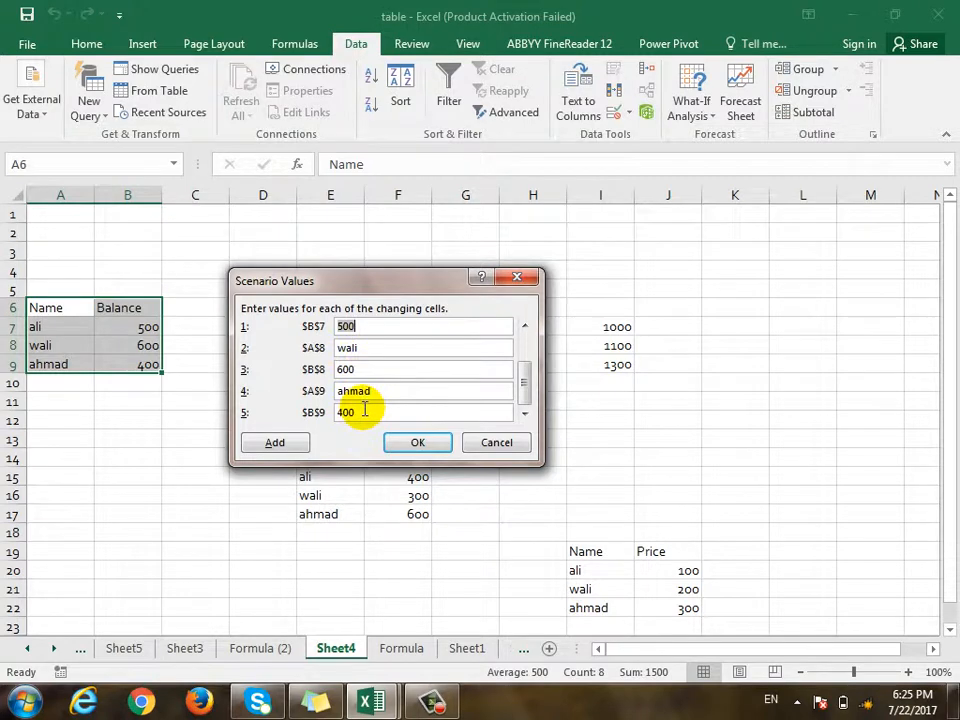
click(418, 443)
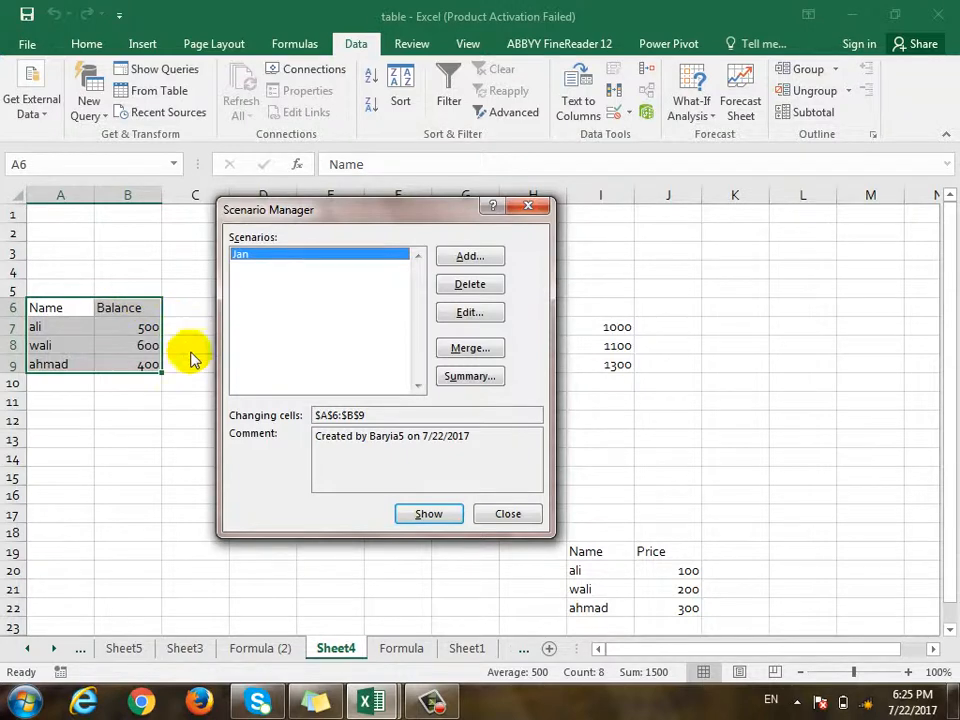
Add a second scenario named Feb with the same changing cells A6:B9 and proceed to its values.
click(499, 256)
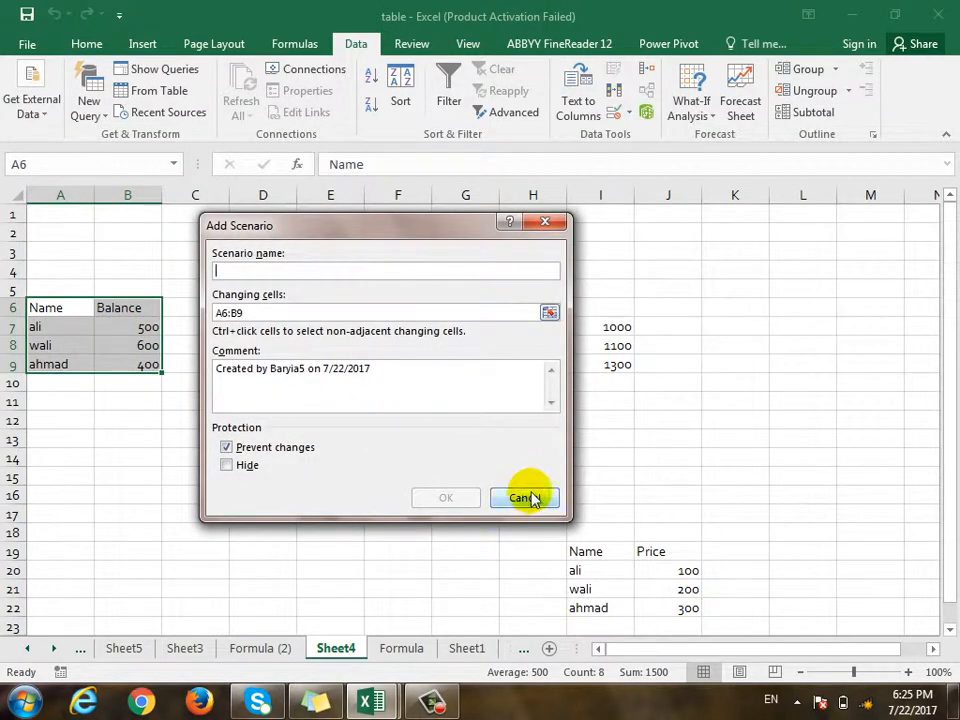
click(522, 497)
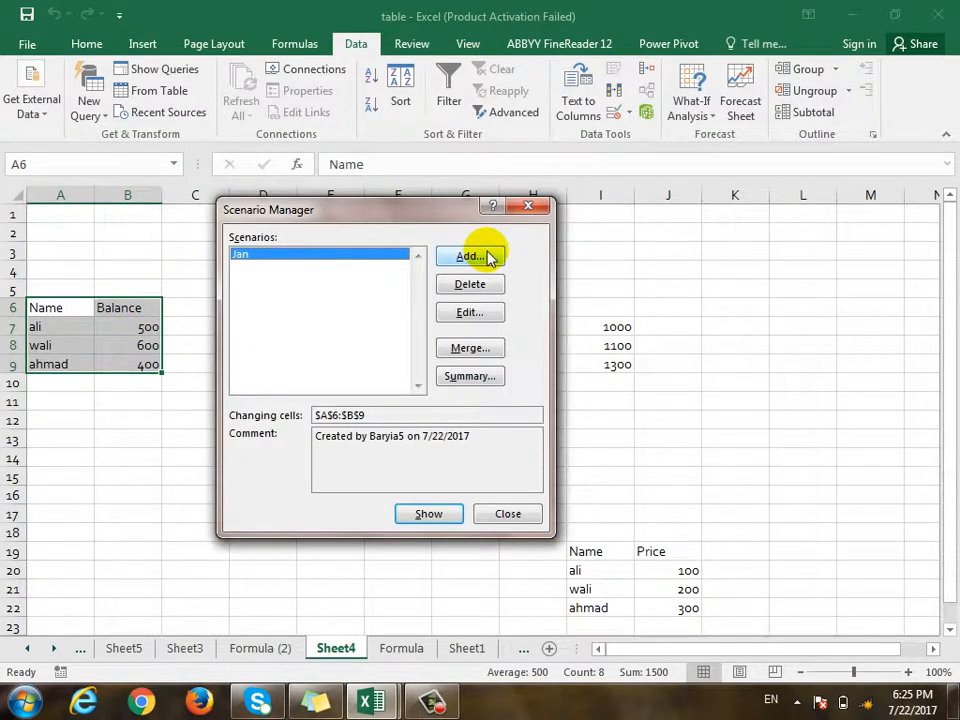
click(489, 257)
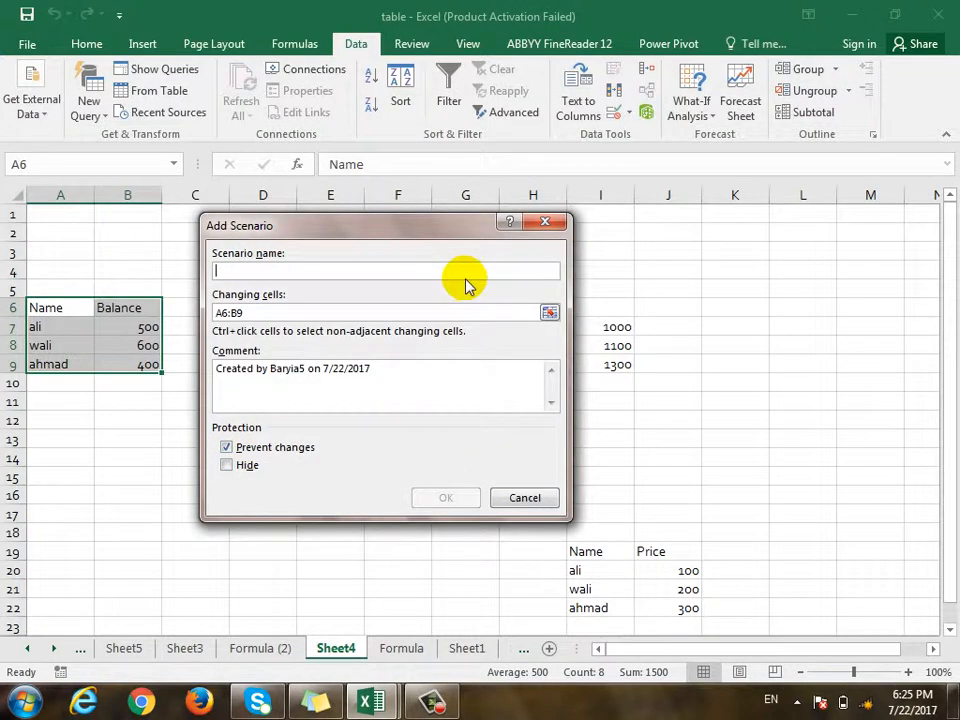
text(Feb)
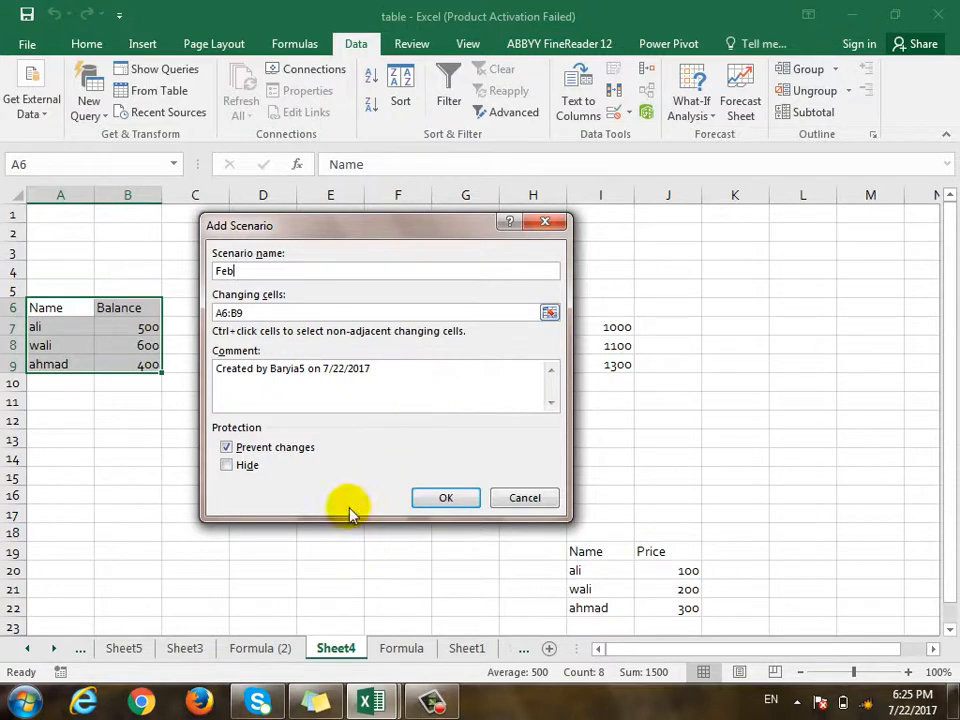
click(465, 500)
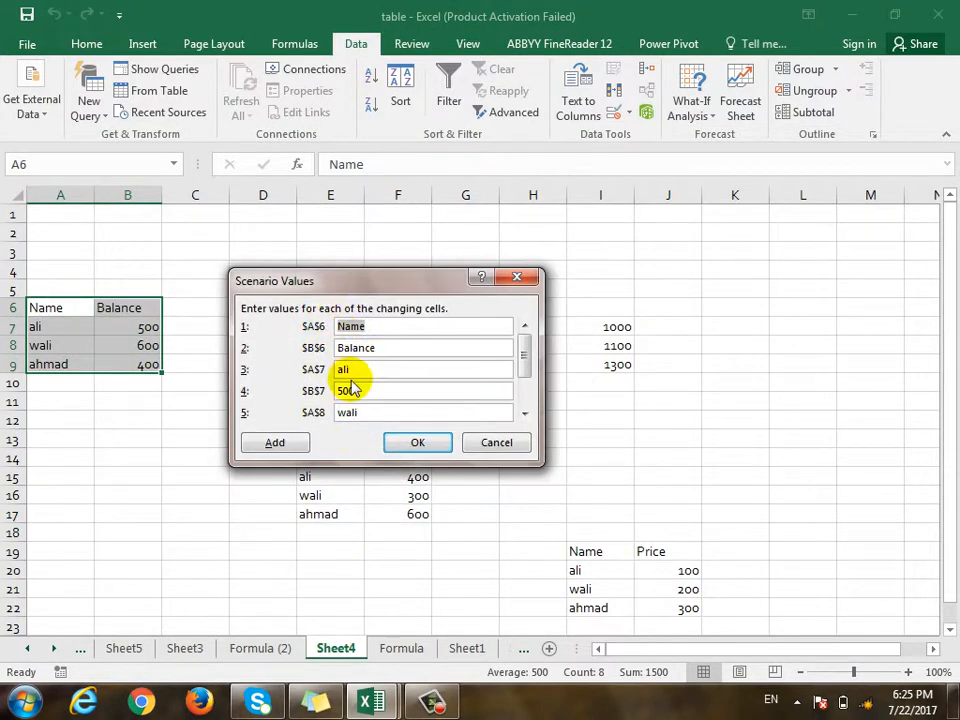
Set the Feb scenario values to 1000 for B7, 100 for B8 and 700 for B9, and accept them.
click(369, 390)
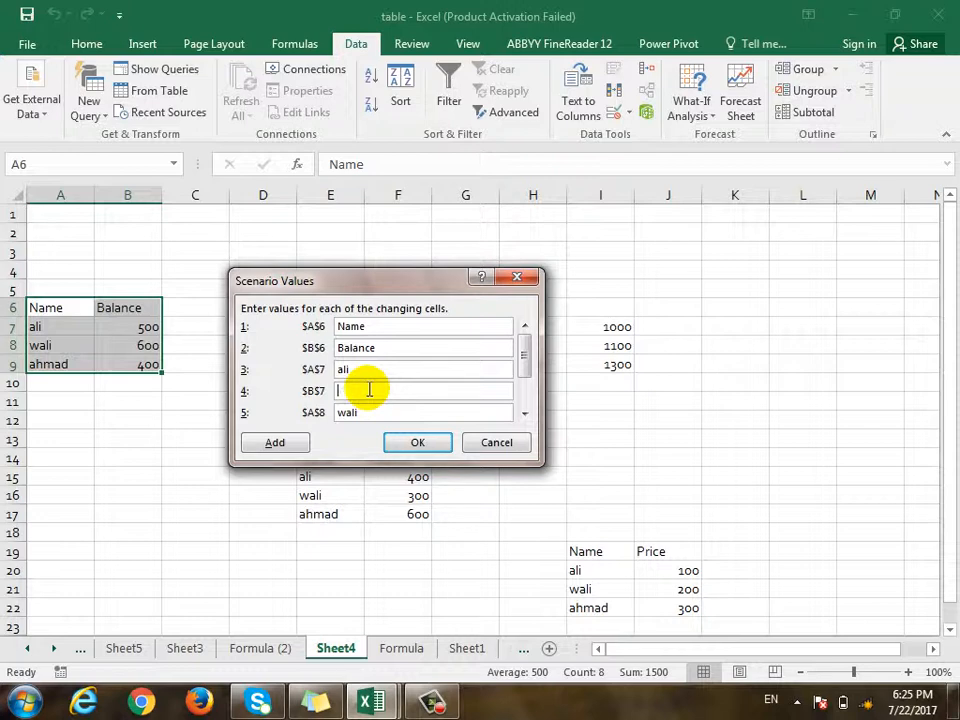
text(1000)
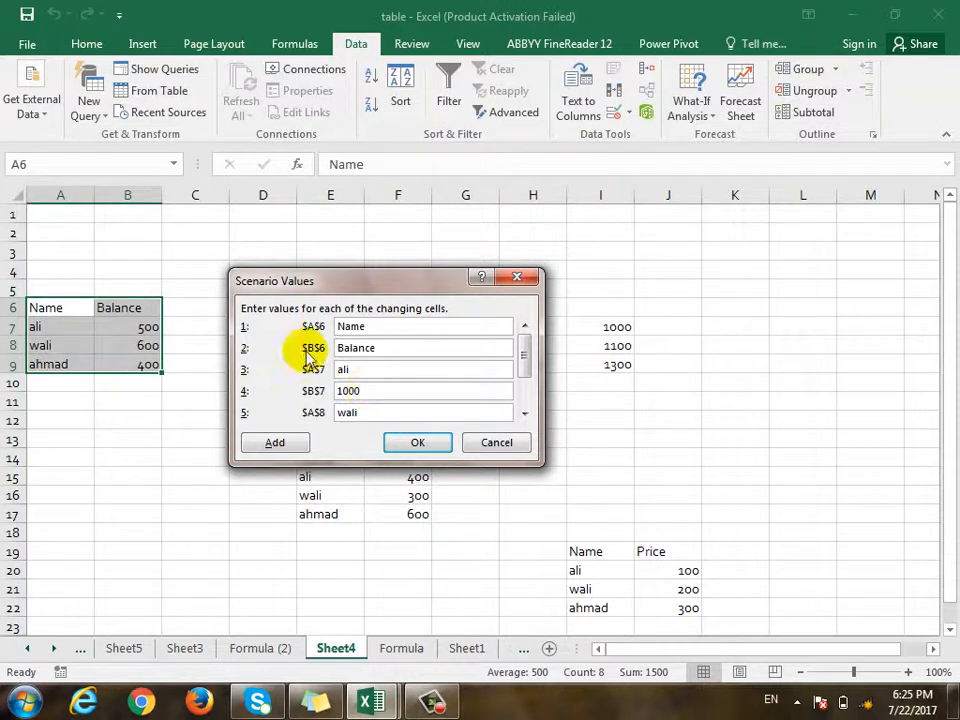
scroll(524, 370, down, 3)
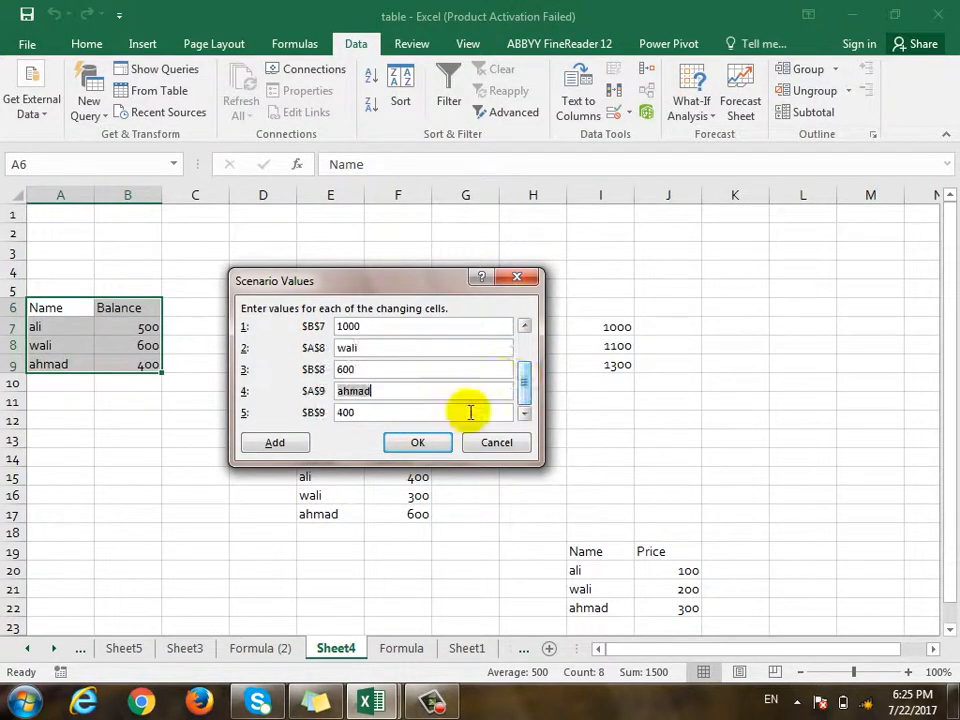
click(375, 411)
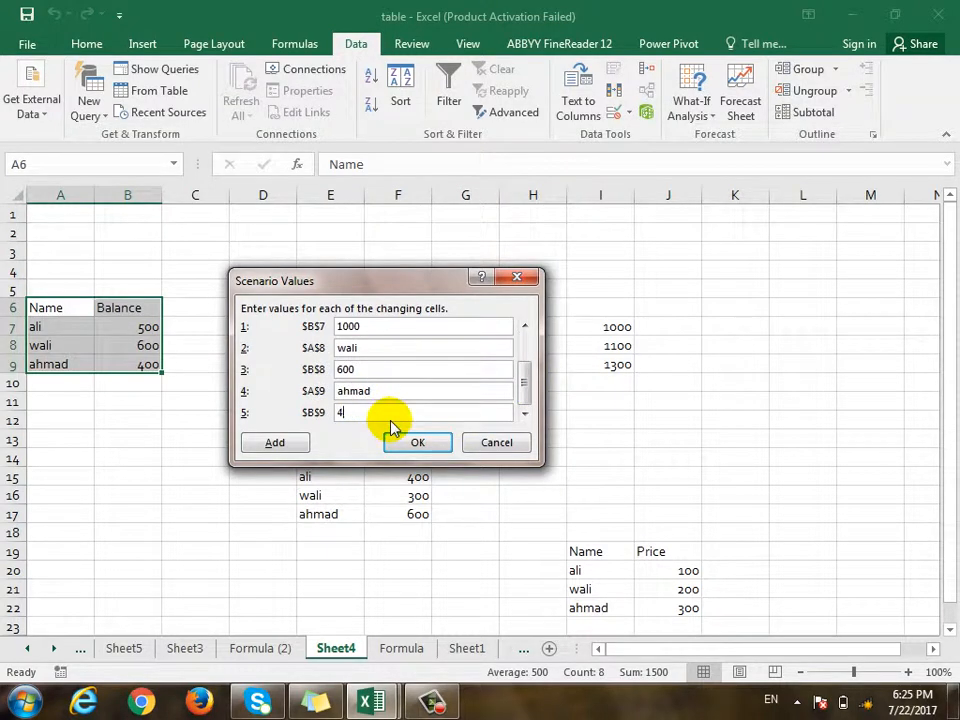
text(600)
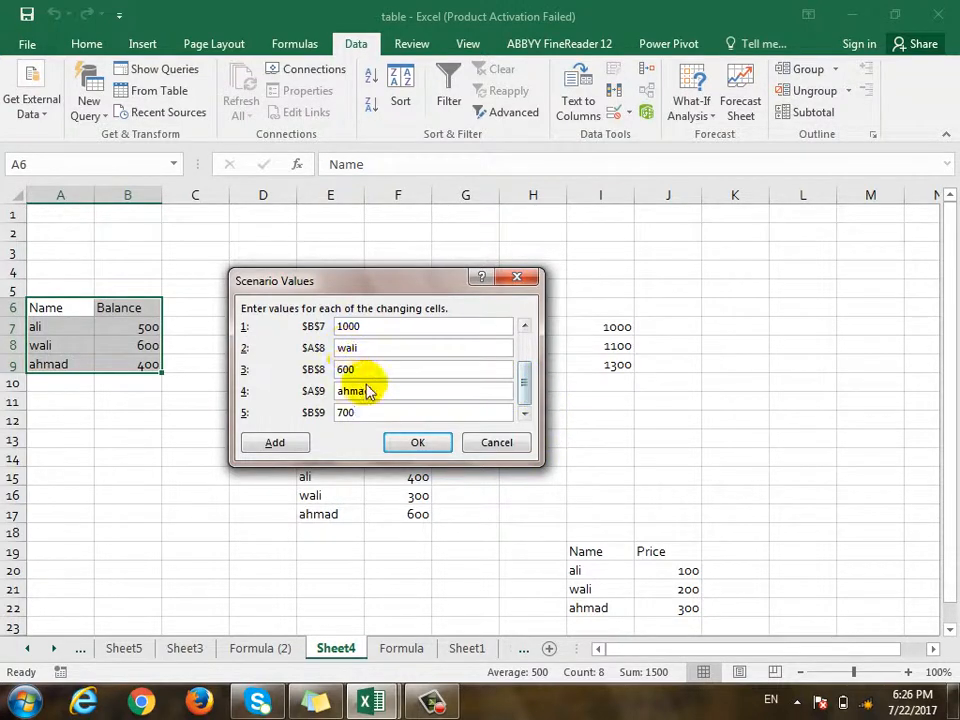
key(BackSpace)
key(BackSpace)
key(BackSpace)
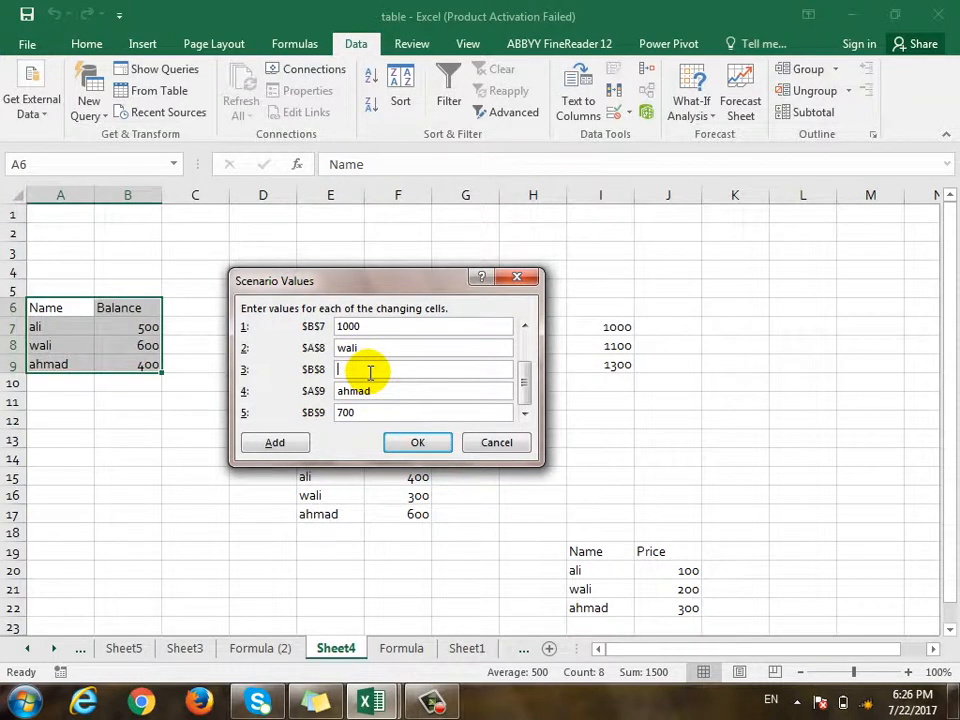
text(1000)
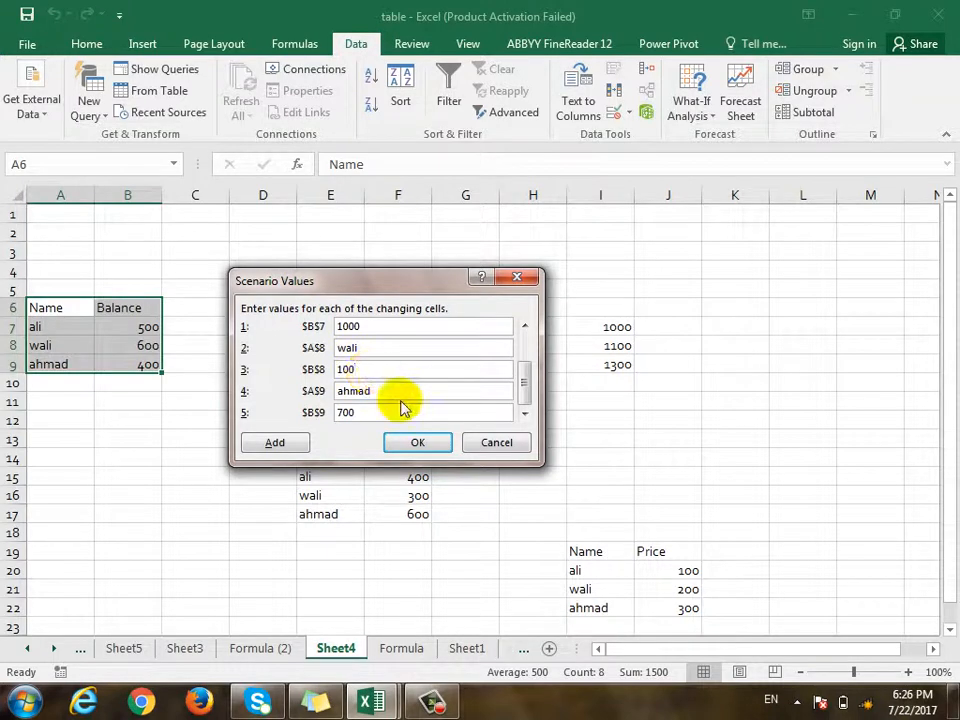
click(420, 444)
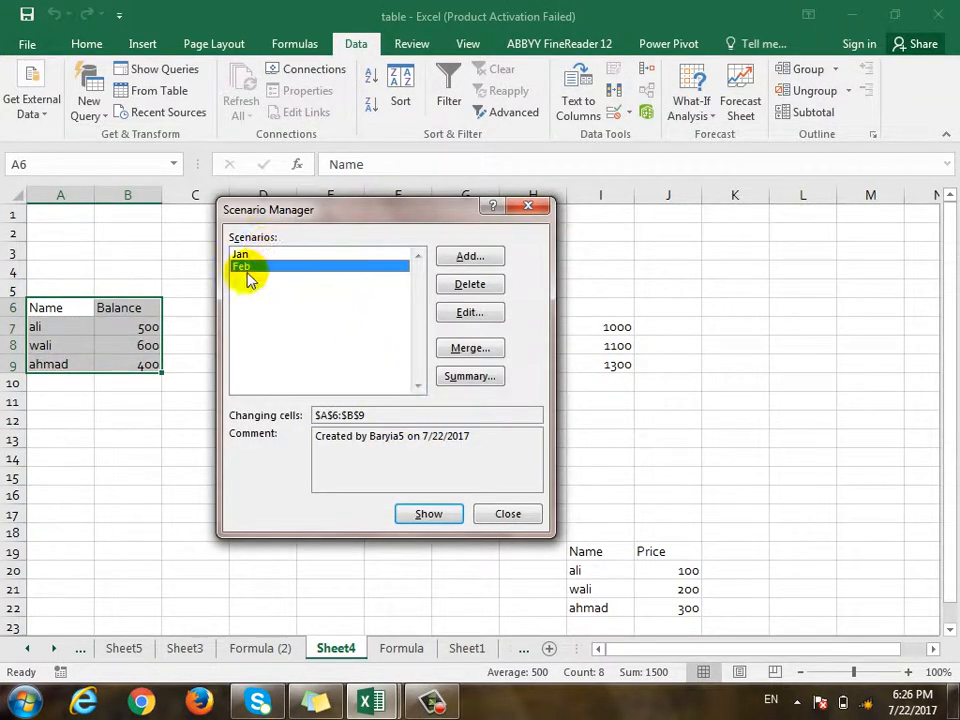
Add a third scenario named March with the same changing cells A6:B9 and proceed to its values.
click(466, 257)
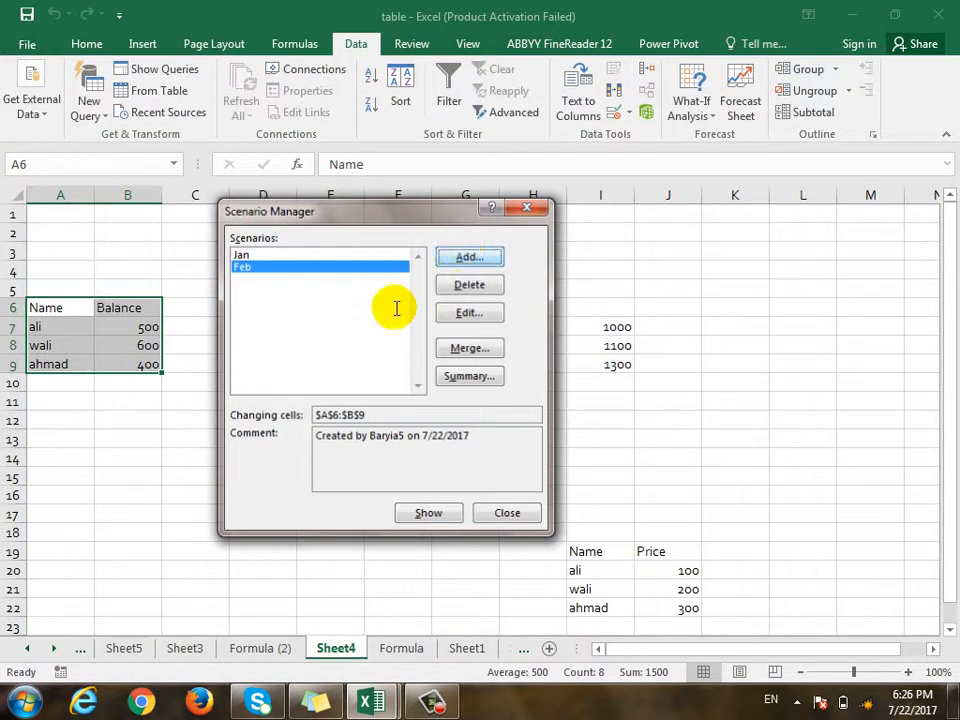
text(March)
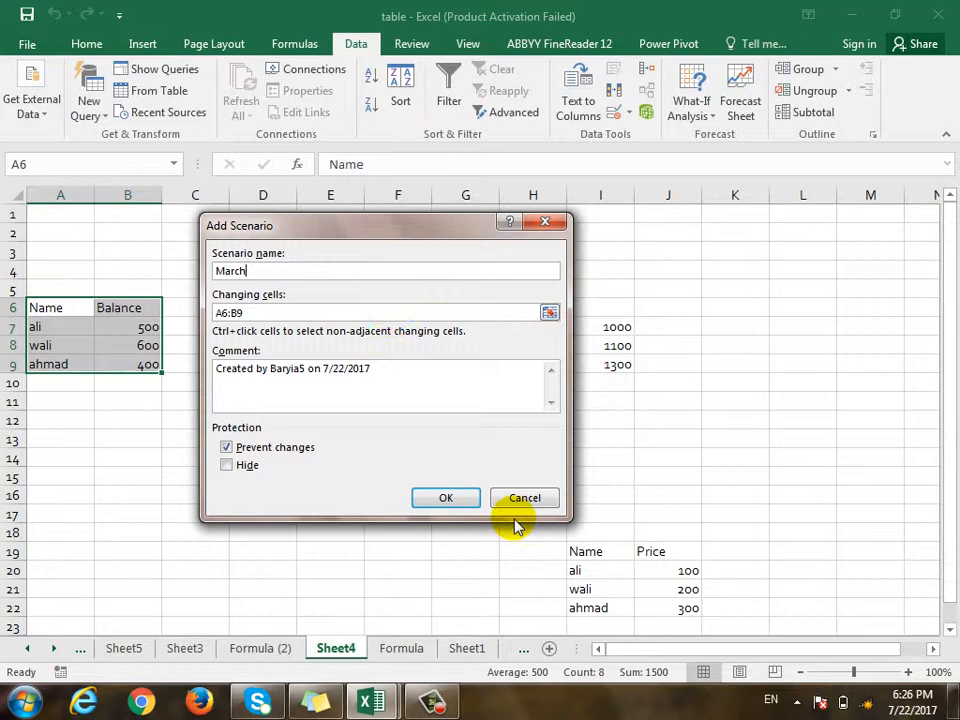
click(422, 497)
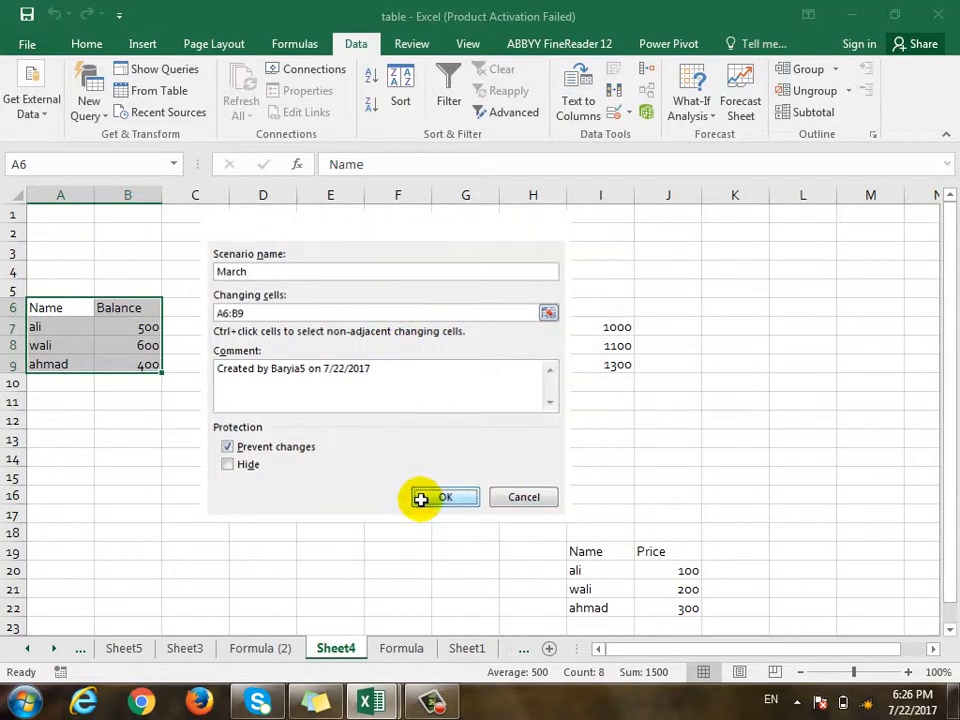
Set the March scenario values to 1000 for B7, 2000 for B8 and 3000 for B9, and accept them.
click(372, 390)
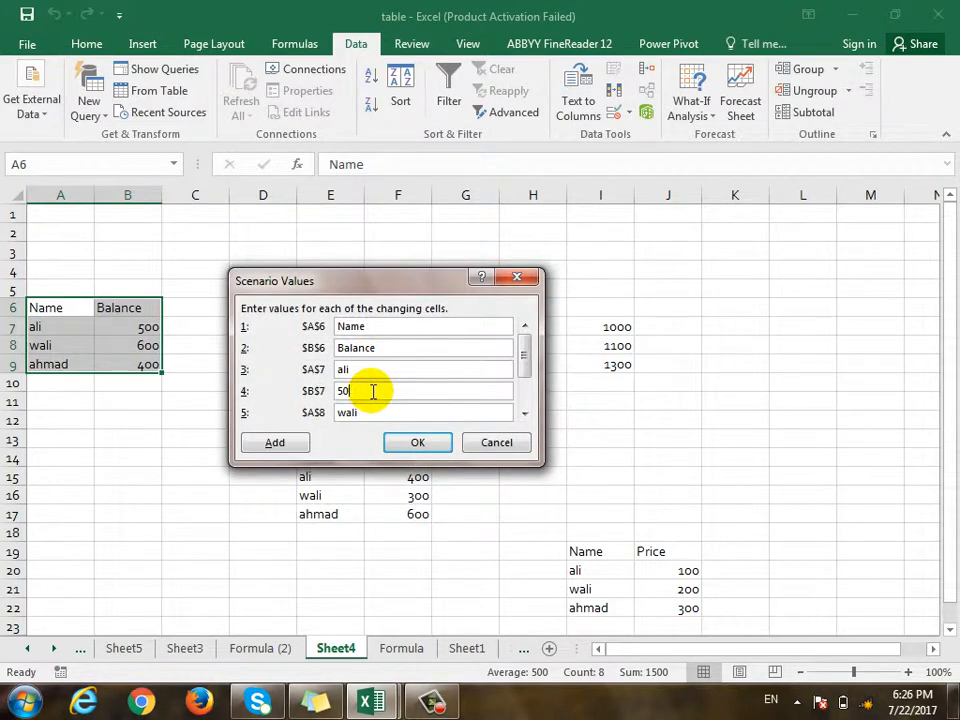
text(1000)
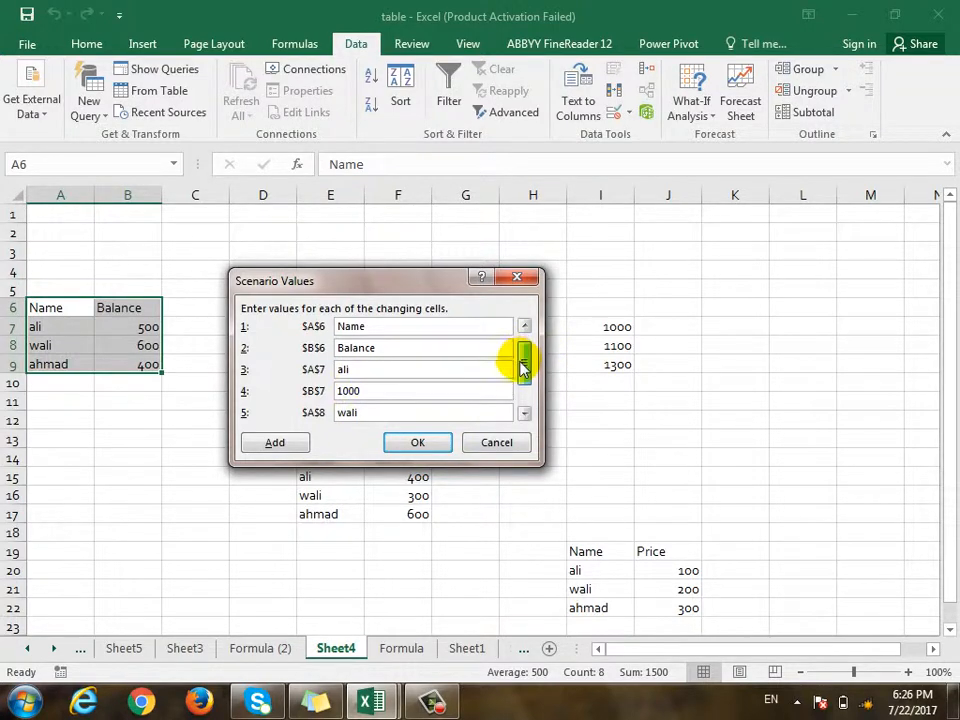
key(Tab)
key(Tab)
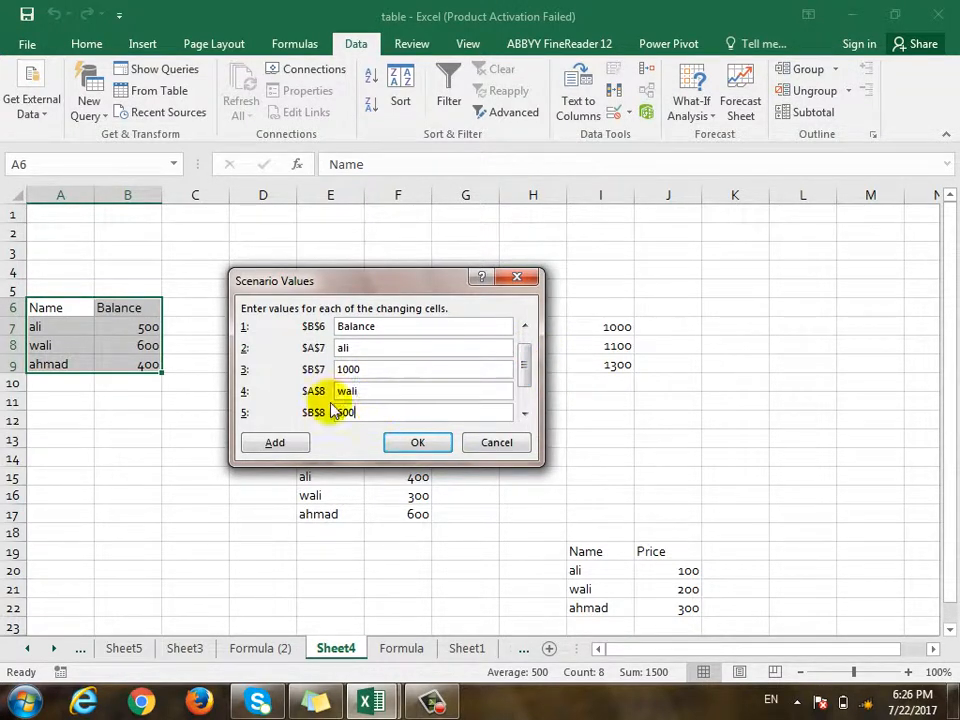
text(6)
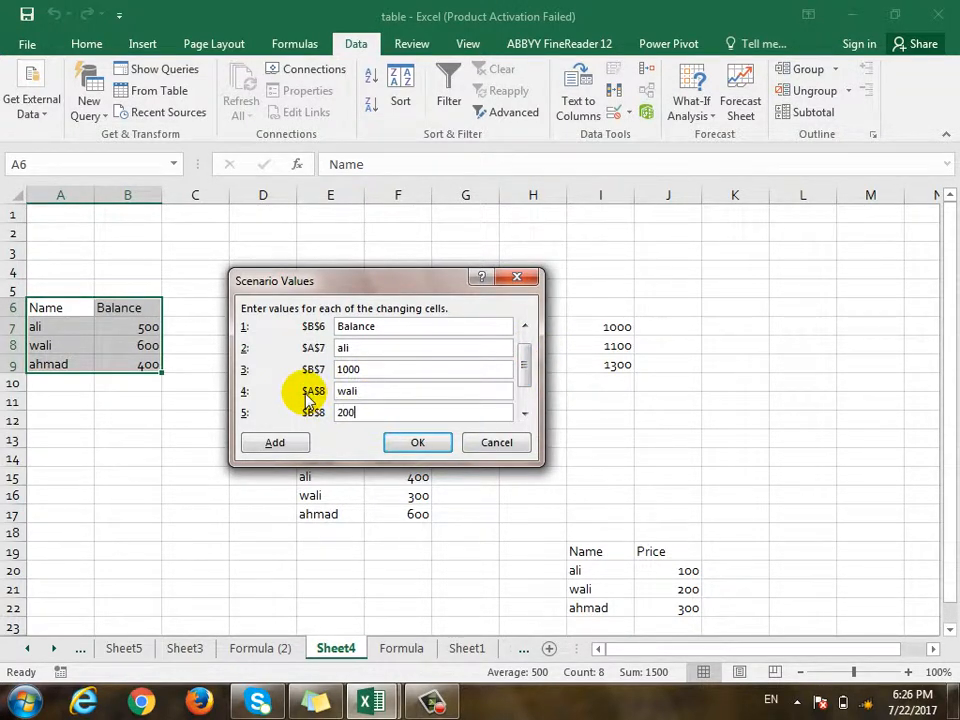
key(Tab)
key(Tab)
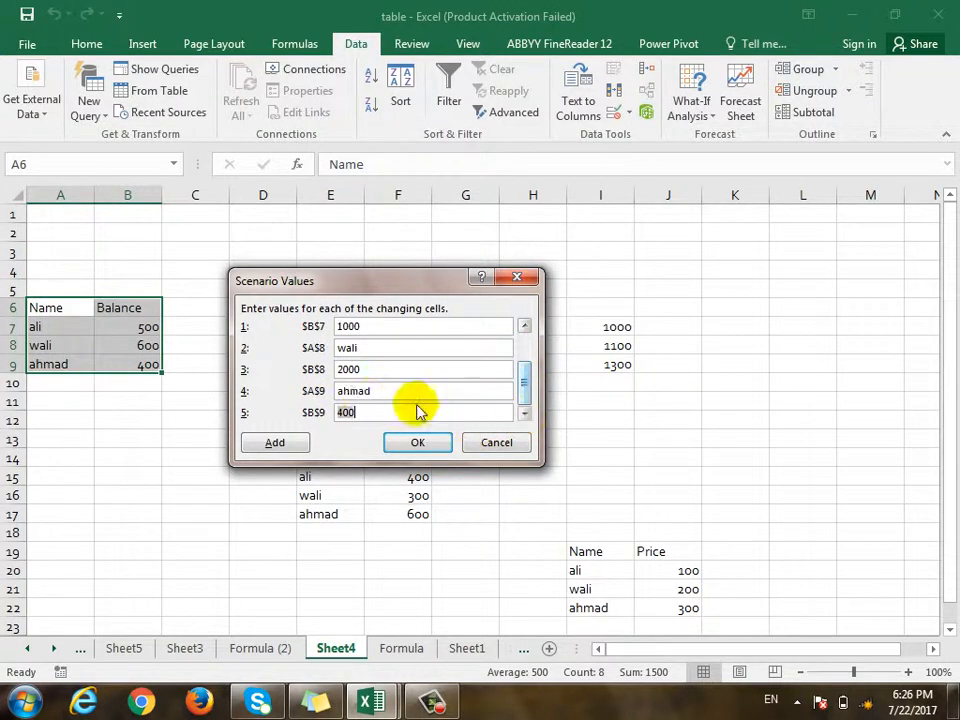
key(BackSpace)
text(3)
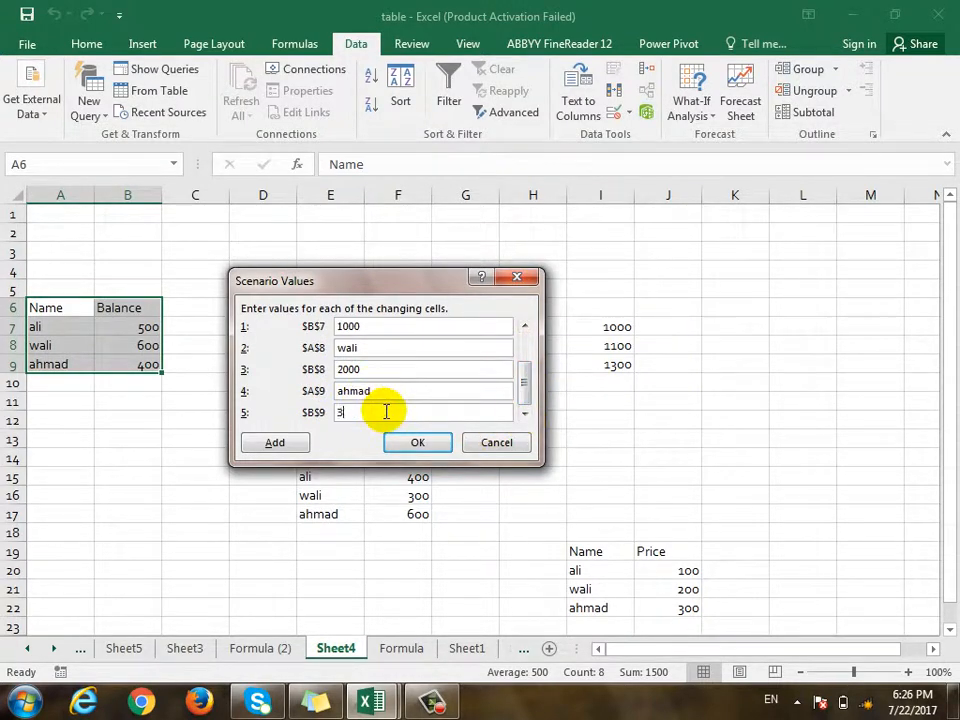
text(000)
click(424, 442)
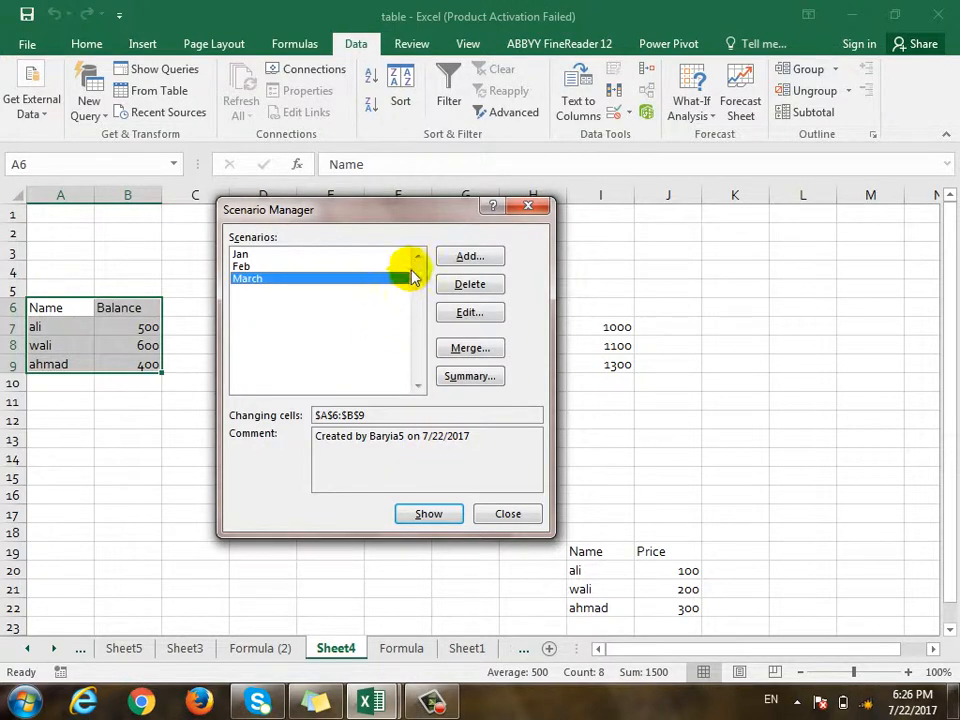
Generate a scenario summary report of all the monthly scenarios, leaving the result cells empty.
click(470, 377)
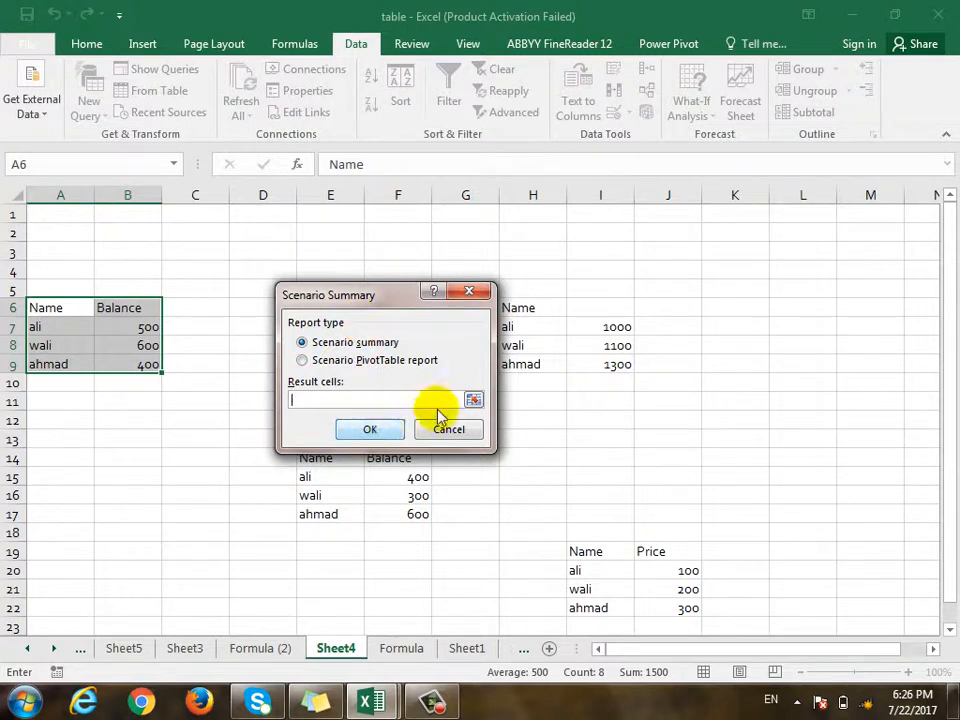
click(373, 429)
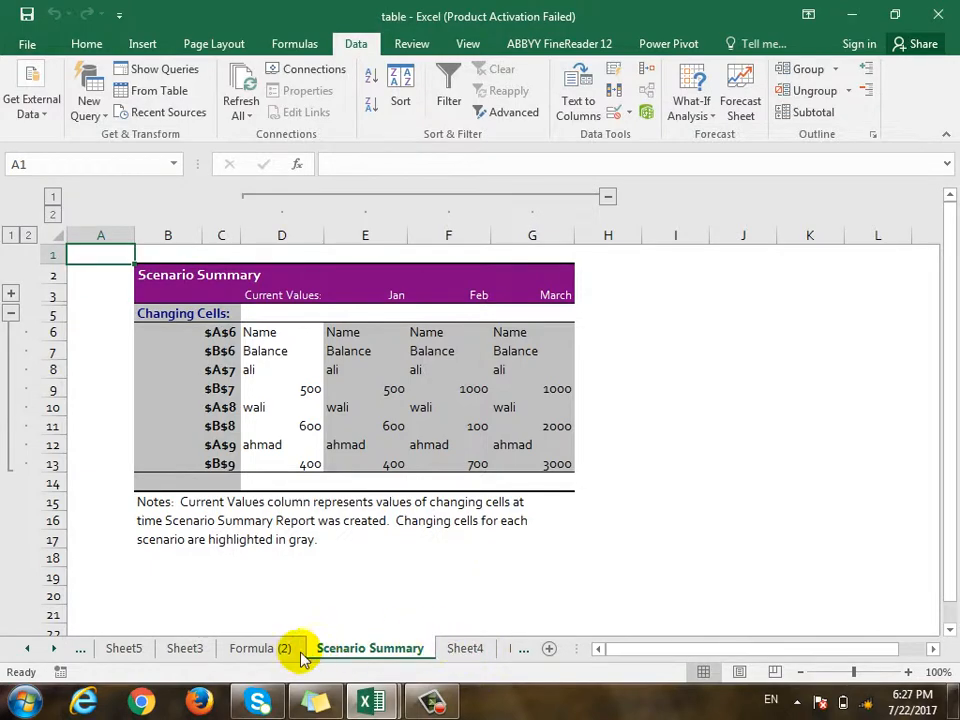
Create a new blank workbook and enter the headers name and balance in cells A7 and B7.
key(ctrl+n)
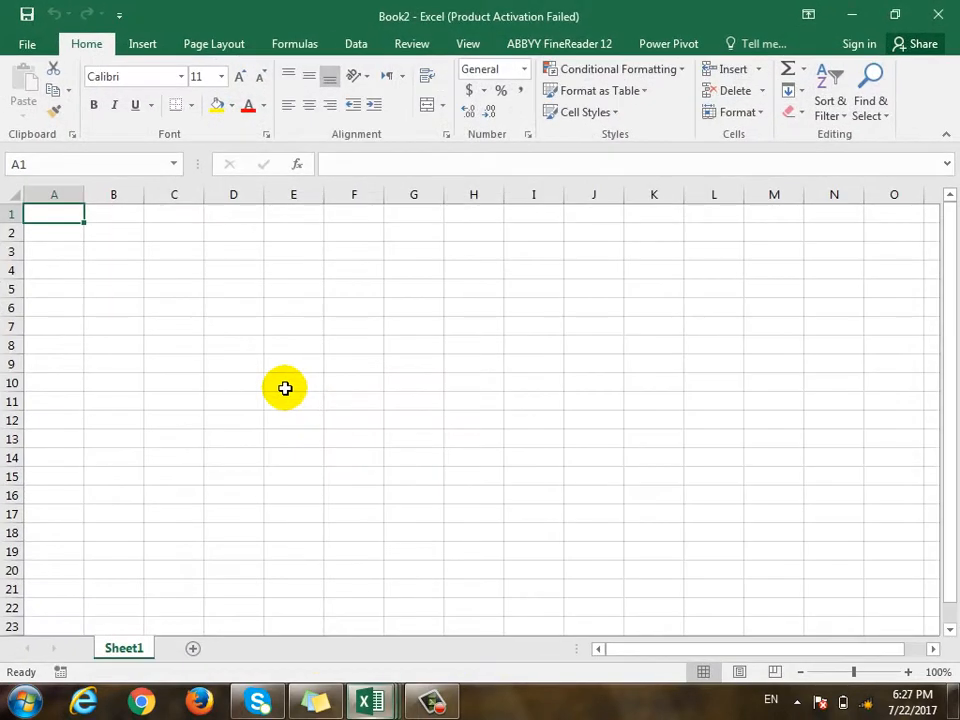
click(58, 322)
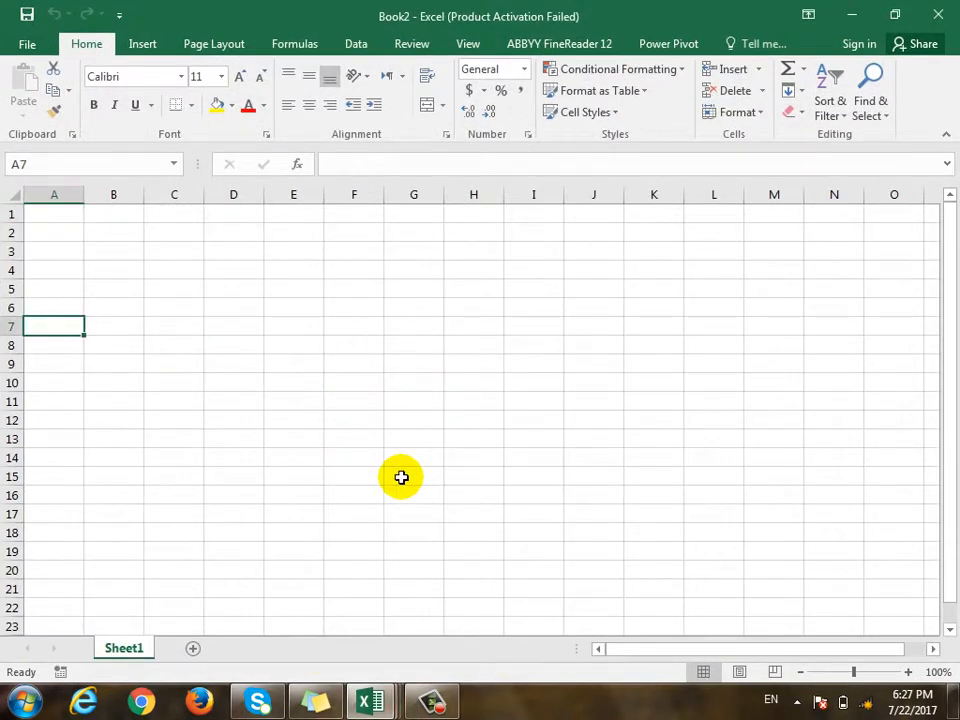
text(name)
key(Tab)
text(ba)
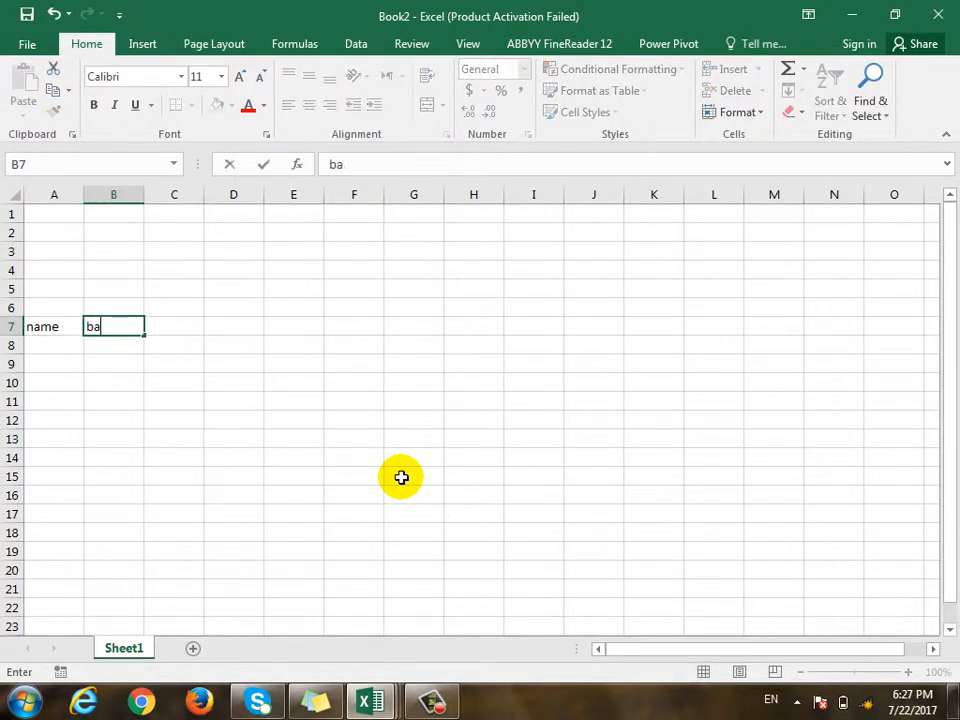
text(lance)
key(Return)
key(Left)
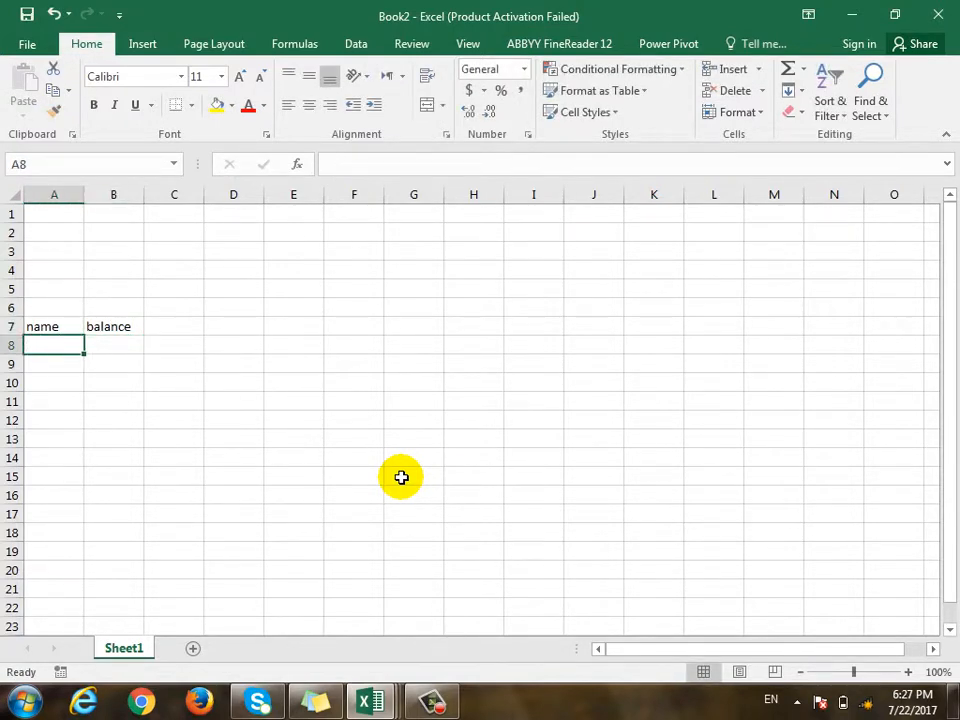
Enter the three people's names in cells A8 to A10 below the name header.
text(ali)
key(Return)
text(]wal)
key(BackSpace)
key(BackSpace)
key(BackSpace)
key(BackSpace)
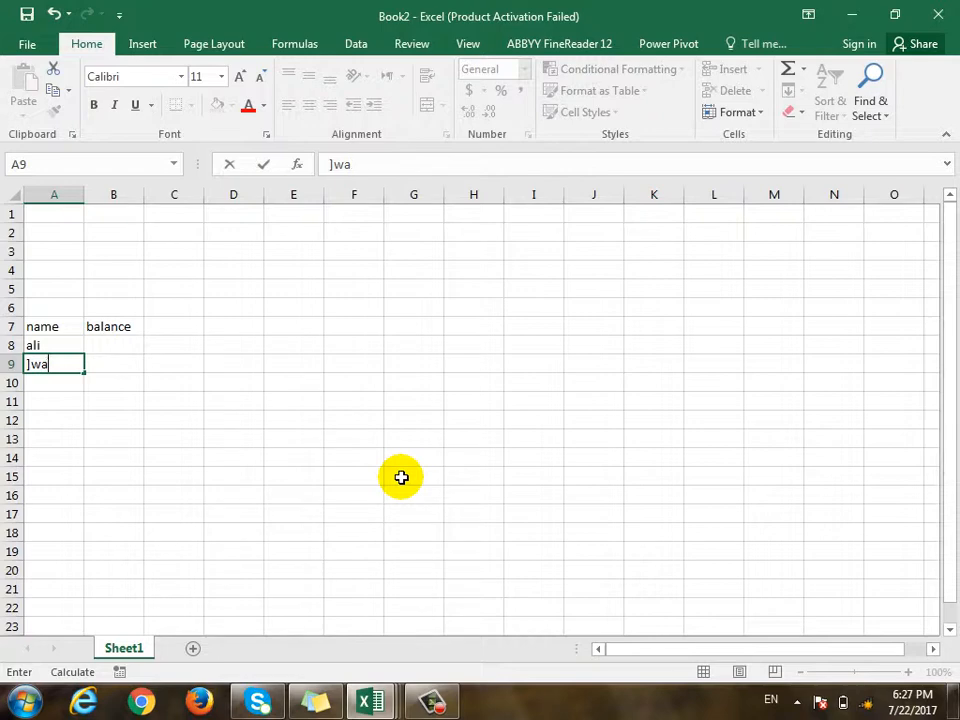
text(wali)
key(Return)
text(ah)
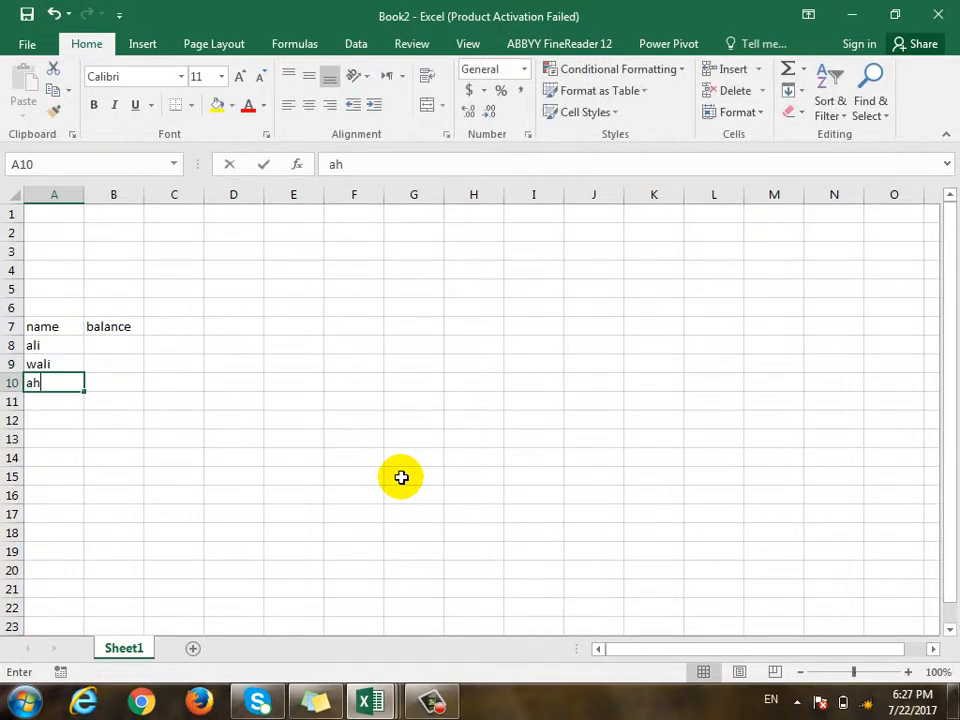
text(mad)
key(Return)
Enter the balances 100, 200 and 300 in cells B8 to B10.
key(Right)
key(Up)
key(Up)
key(Up)
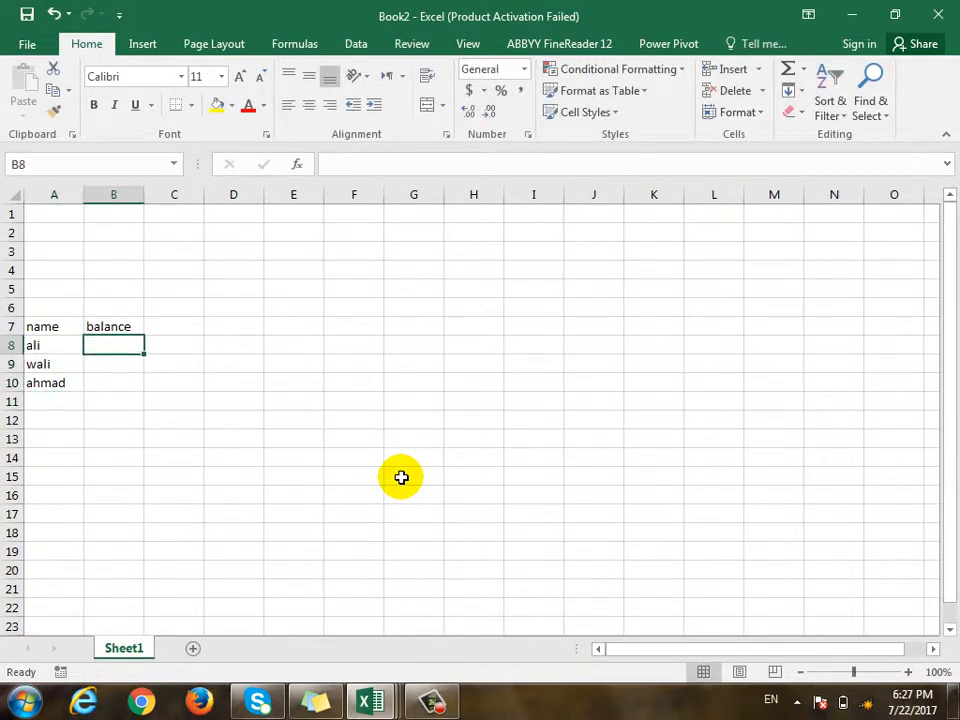
text(100)
key(Return)
text(20)
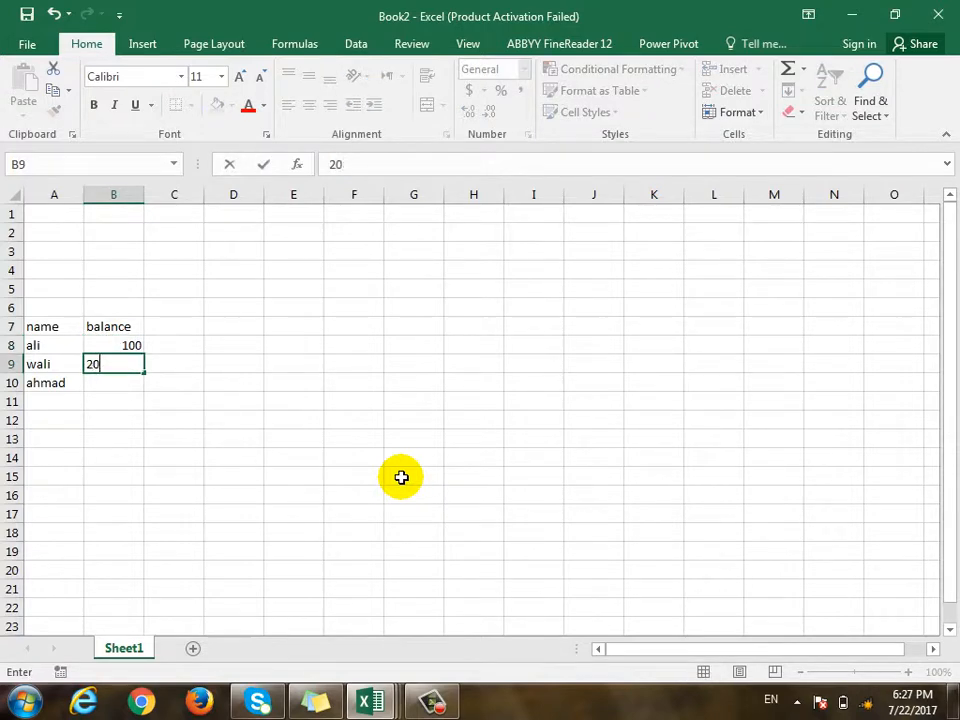
text(0)
key(Return)
text(3-)
key(BackSpace)
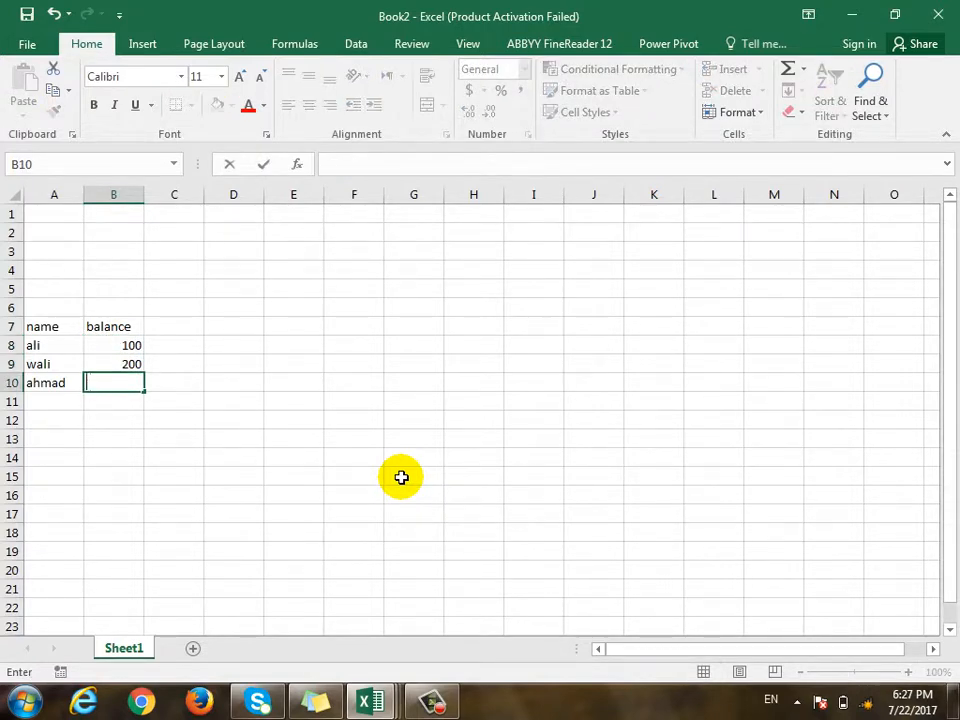
text(300)
key(Return)
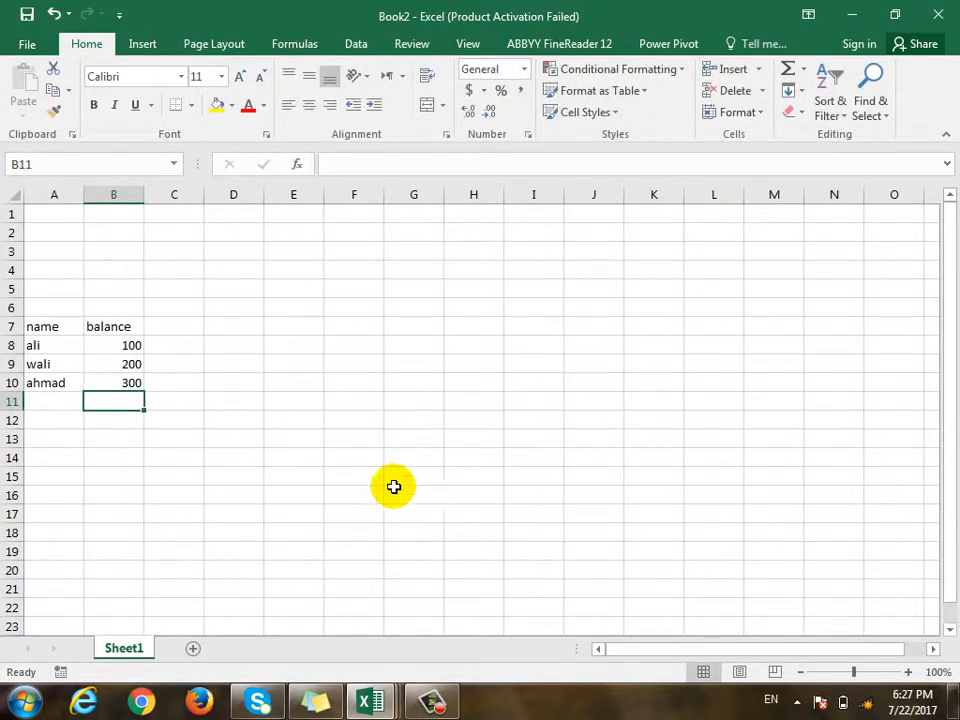
Add a second worksheet and copy the table A7:B10 from Sheet1 to cell A7 of that sheet.
click(193, 649)
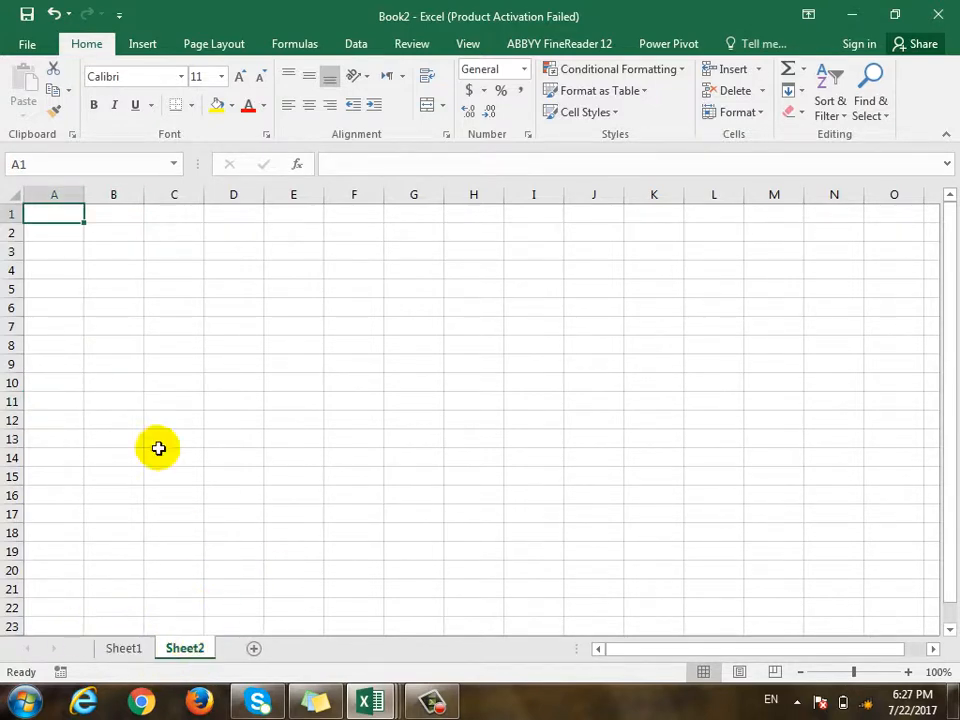
click(118, 649)
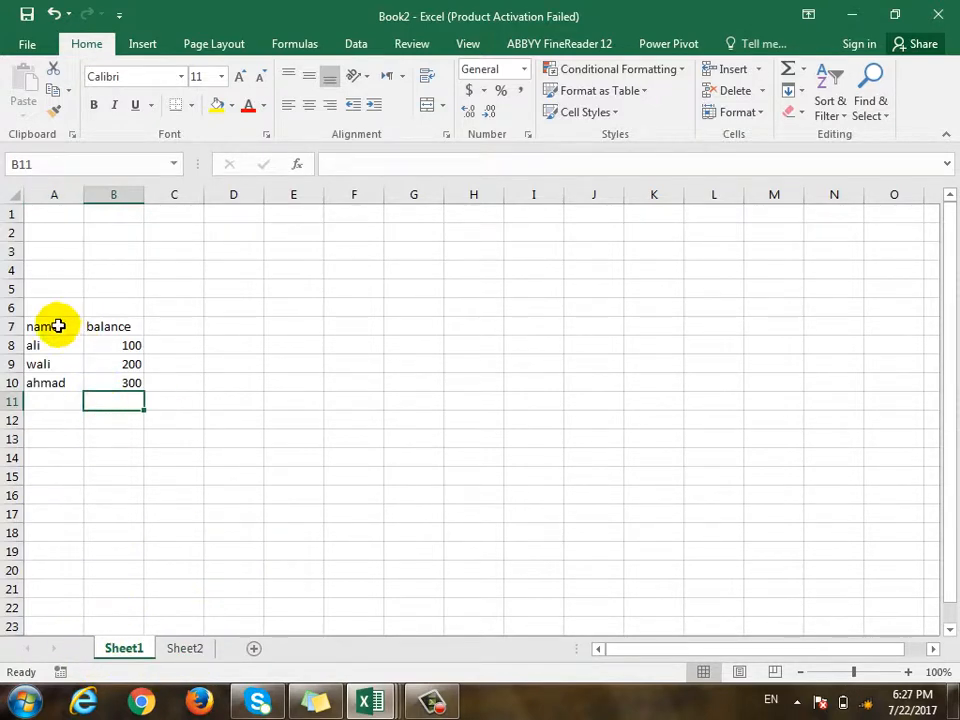
drag(58, 324, 120, 383)
key(ctrl+c)
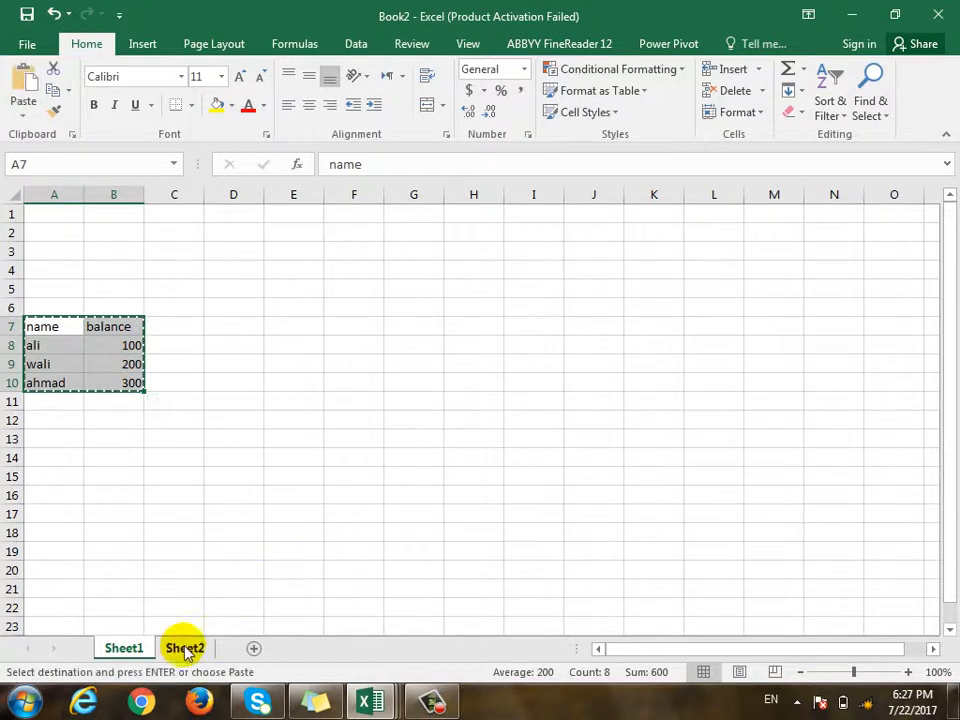
click(184, 648)
click(52, 343)
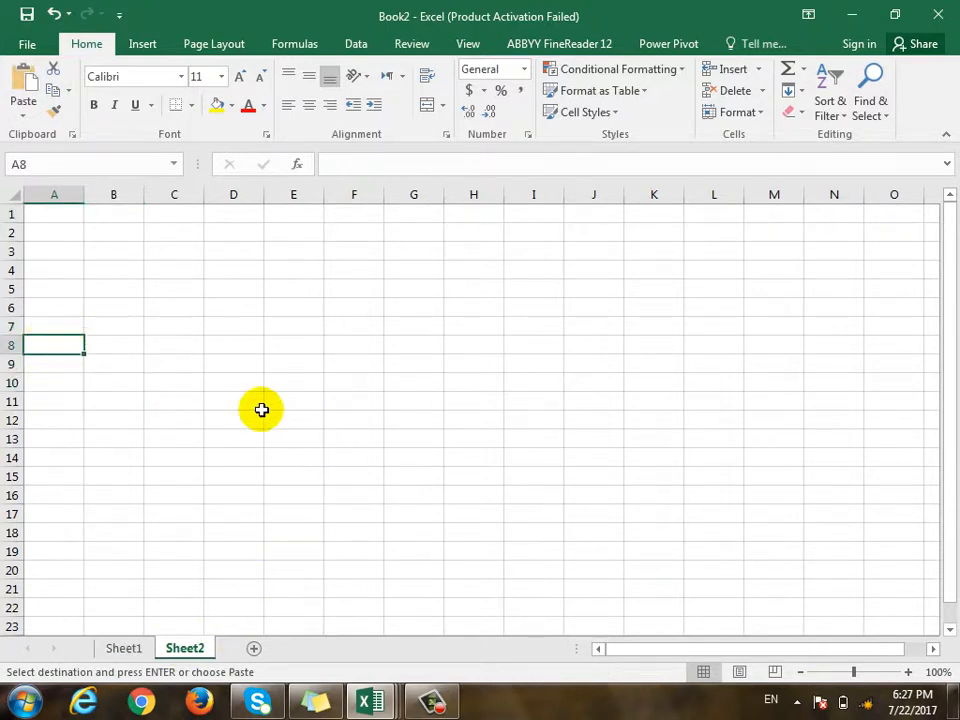
click(32, 326)
key(ctrl+v)
Add a third worksheet and paste the copied name and balance table at cell A7.
click(253, 648)
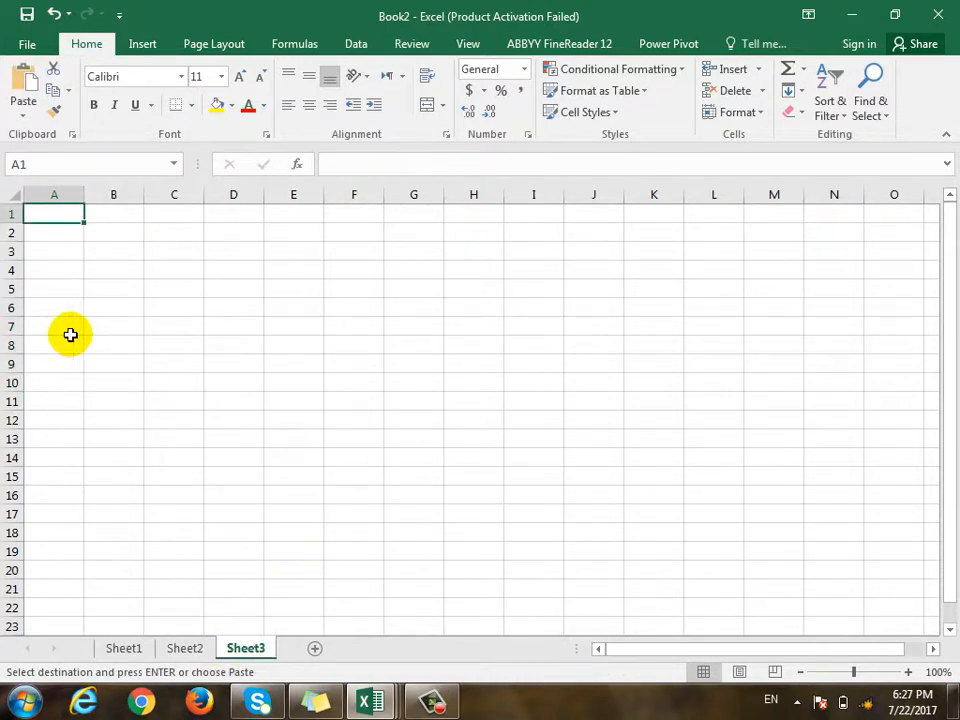
click(71, 333)
key(ctrl+v)
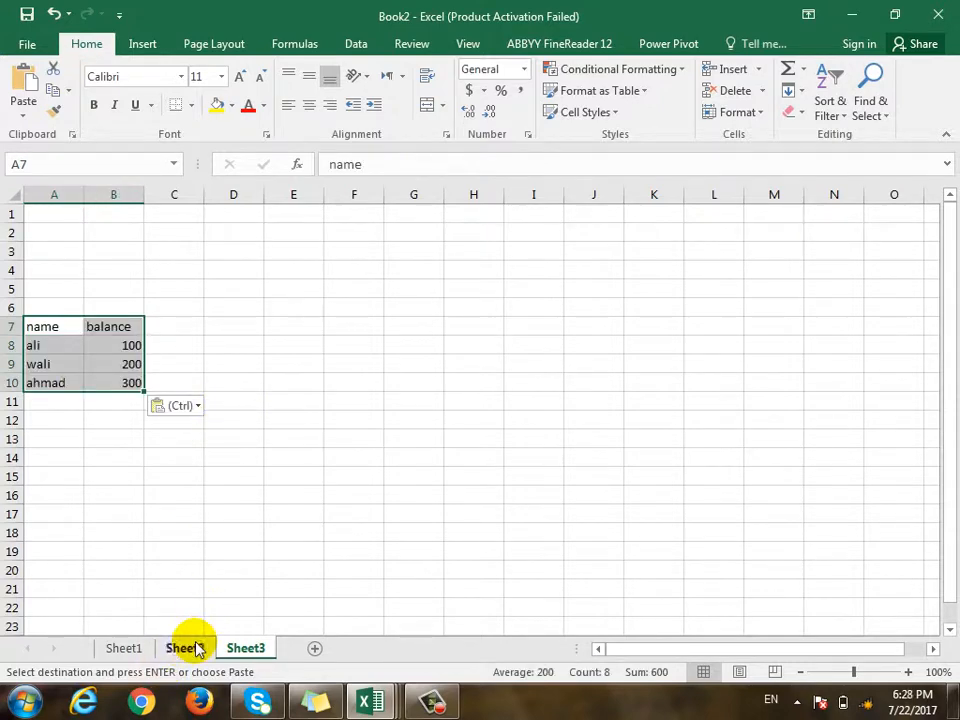
Change the balances in cells B8 to B10 of Sheet2 to 200, 300 and 400.
click(184, 648)
click(122, 345)
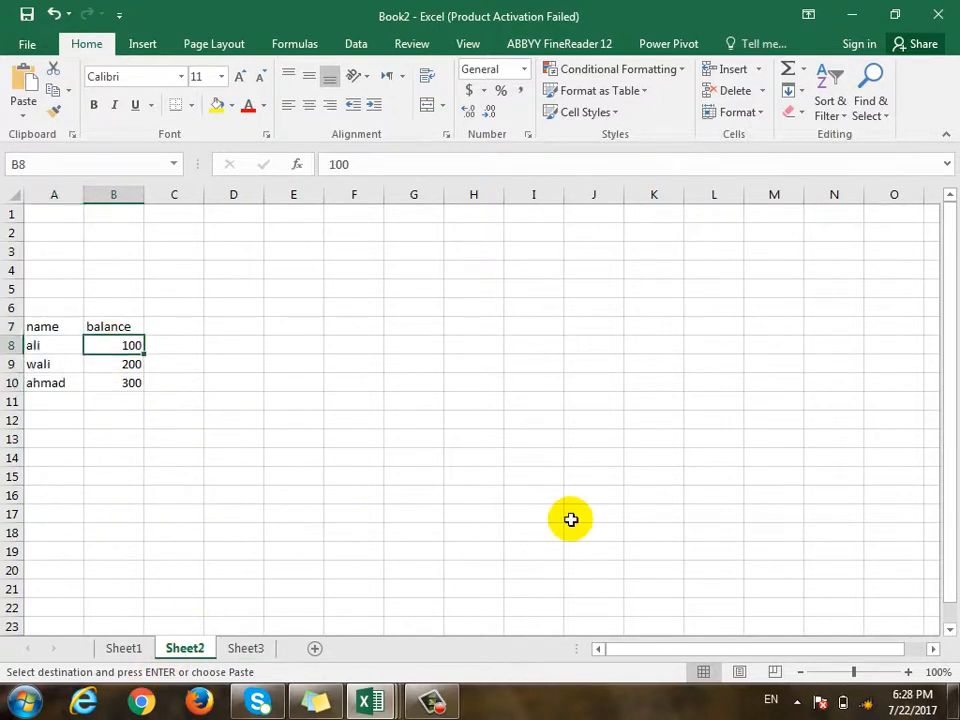
text(200)
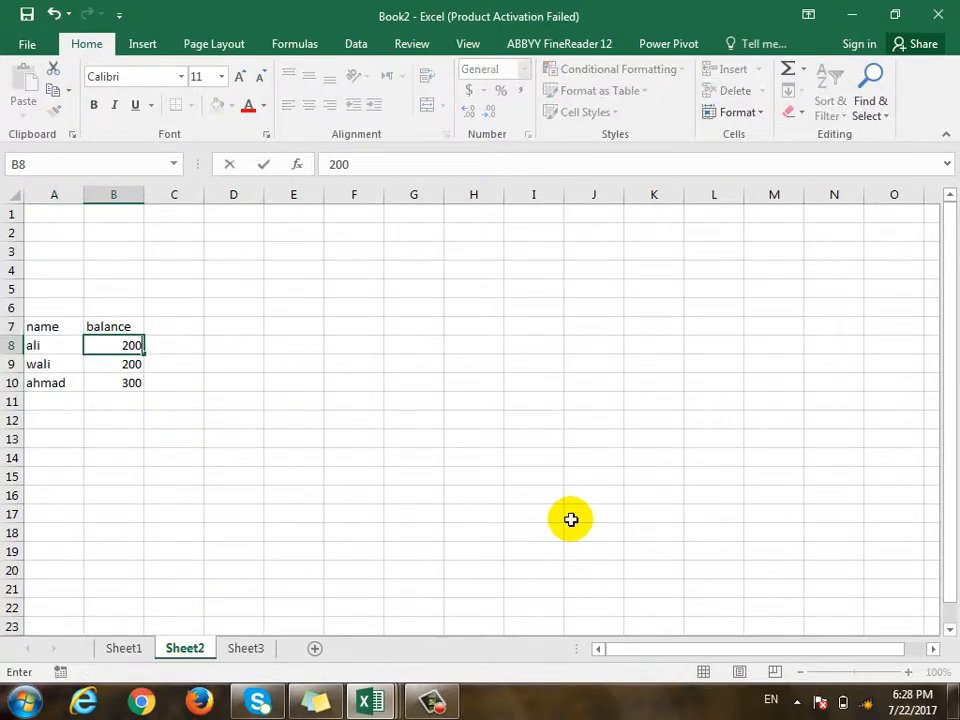
key(Return)
text(300)
key(Return)
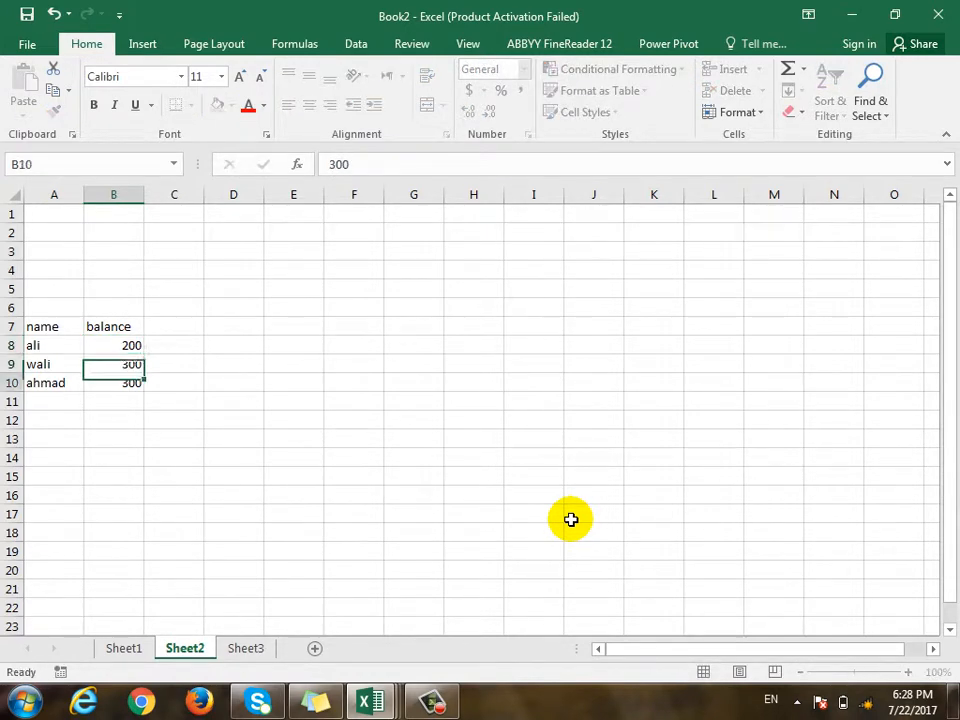
text(400)
key(Return)
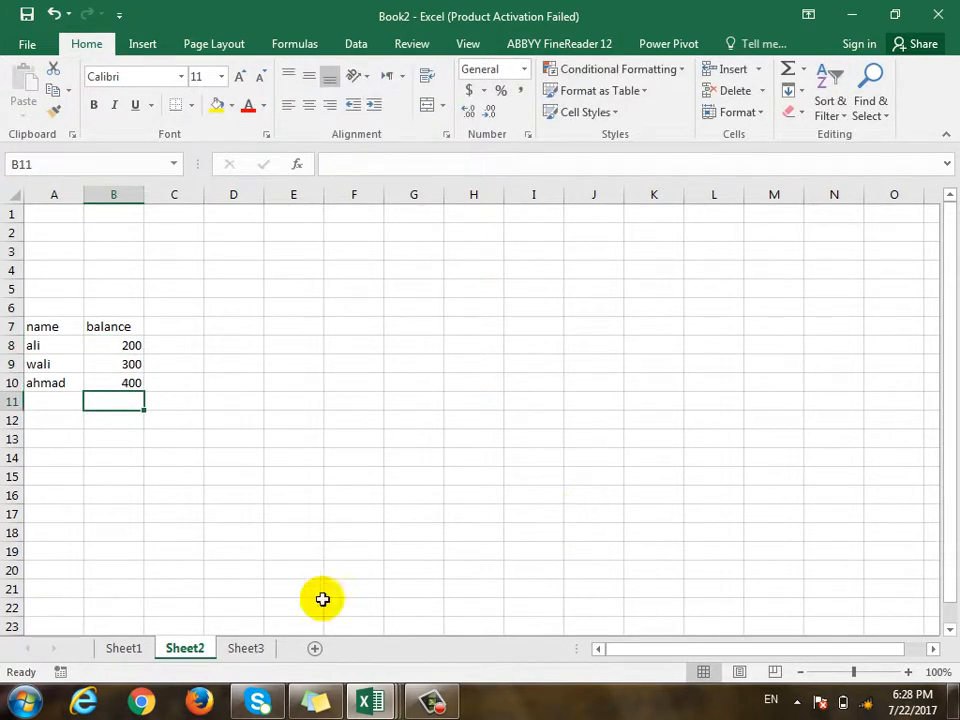
Change the balances in cells B8 to B10 of Sheet3 to 400, 600 and 700.
click(245, 649)
click(111, 347)
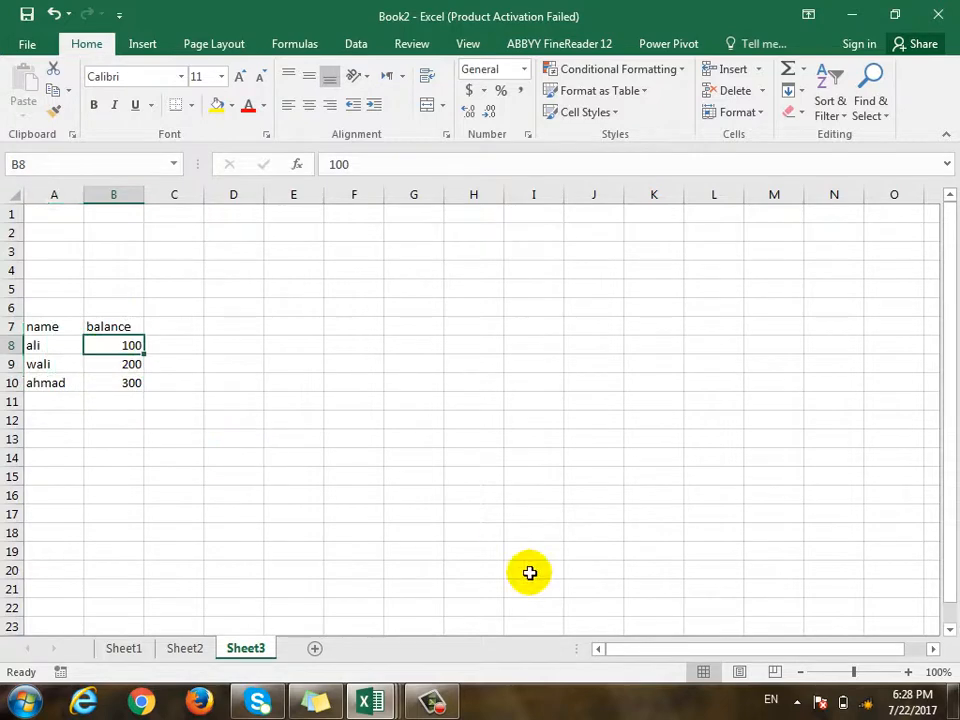
key(F2)
text(400)
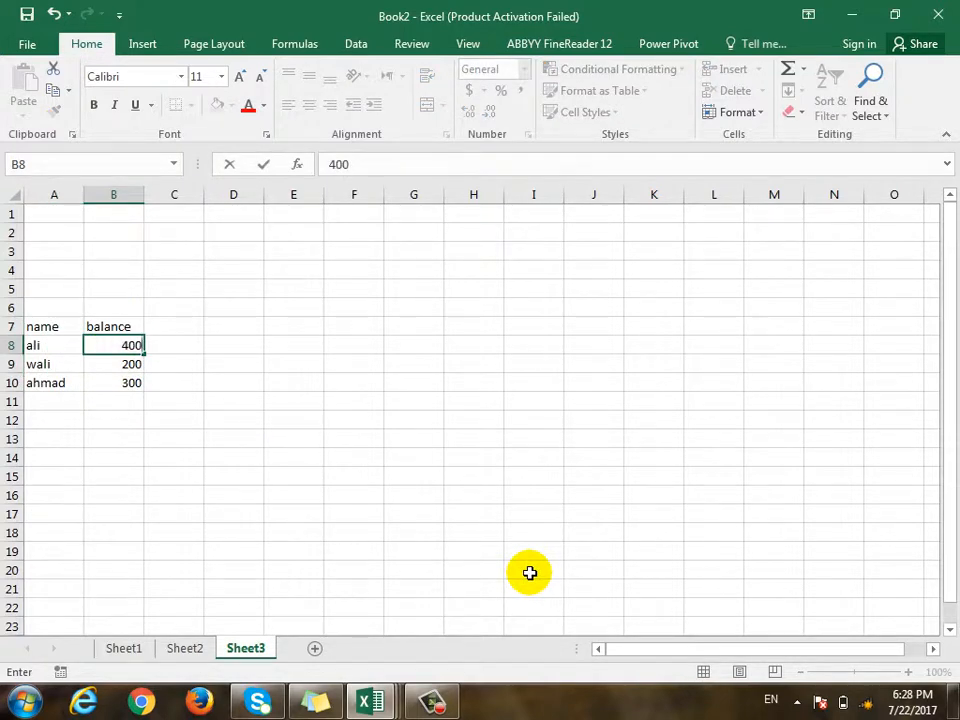
key(Return)
text(600)
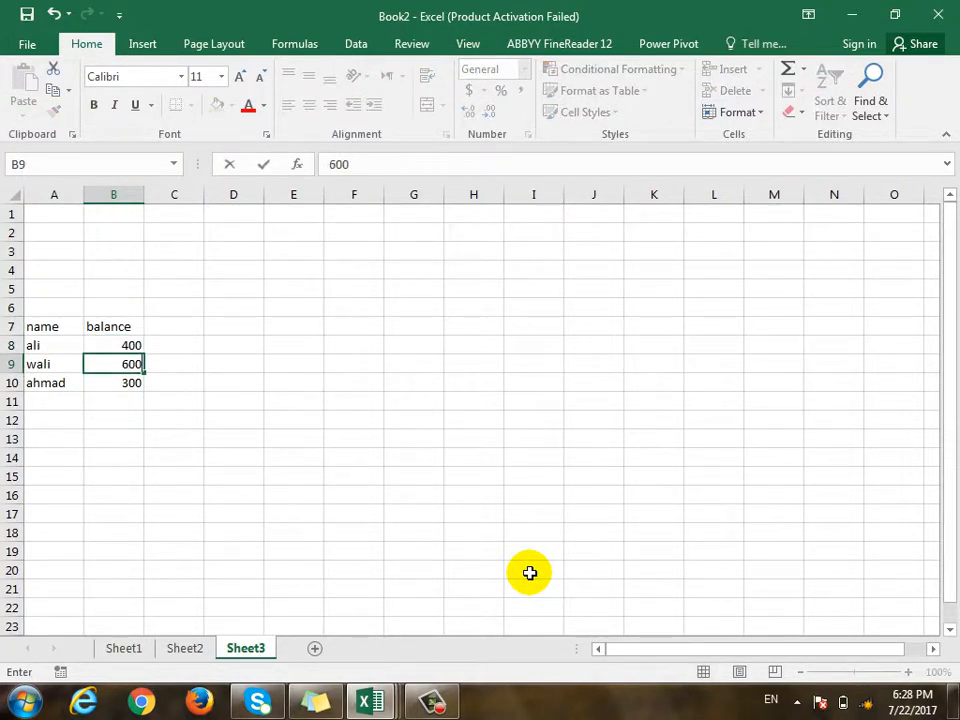
key(Return)
text(700)
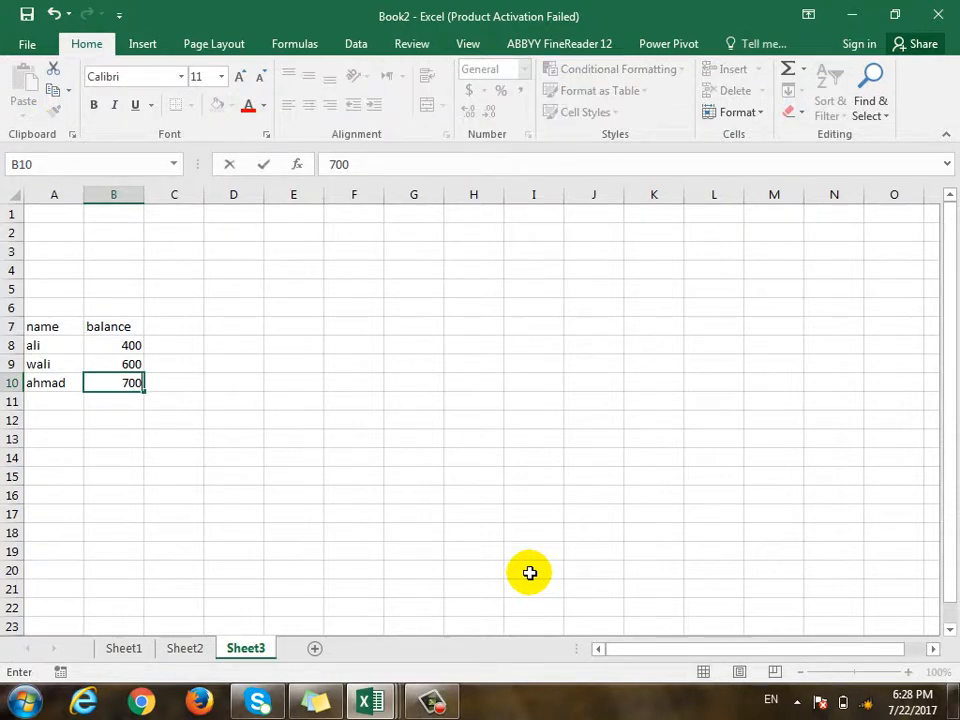
key(Return)
key(Left)
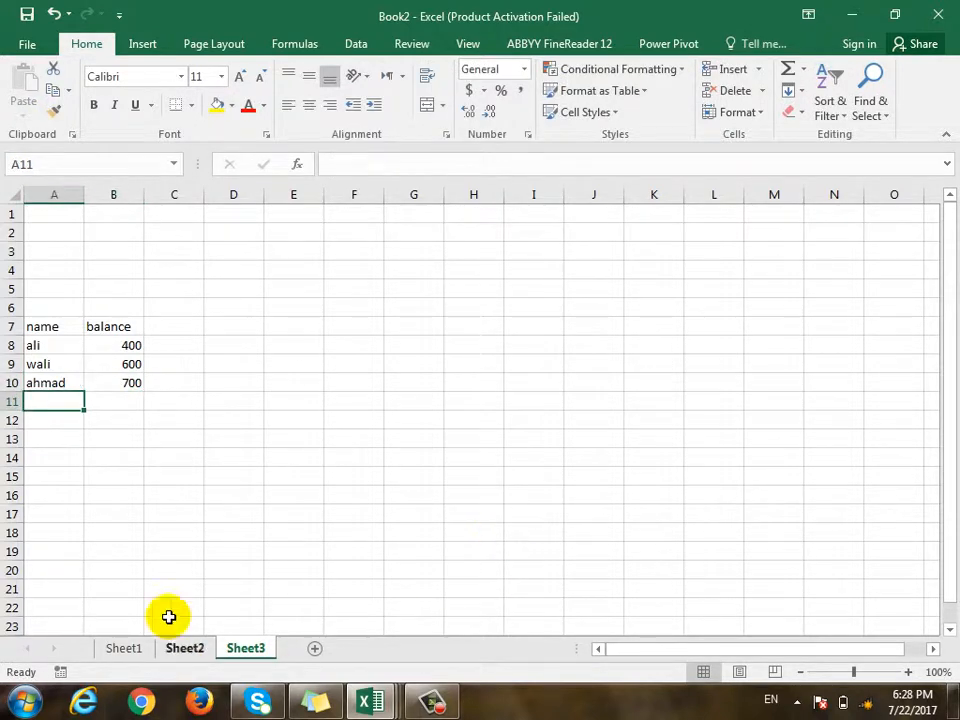
Add a What-If scenario named Jan on Sheet1 with A7:B10 as changing cells, keeping the current cell values.
click(127, 647)
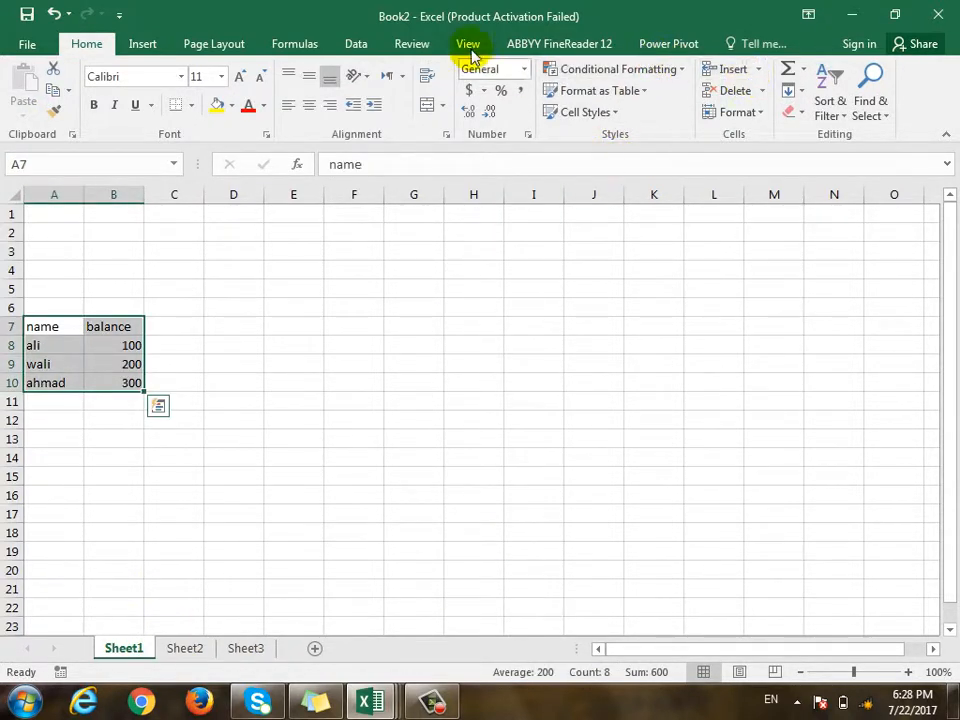
click(352, 44)
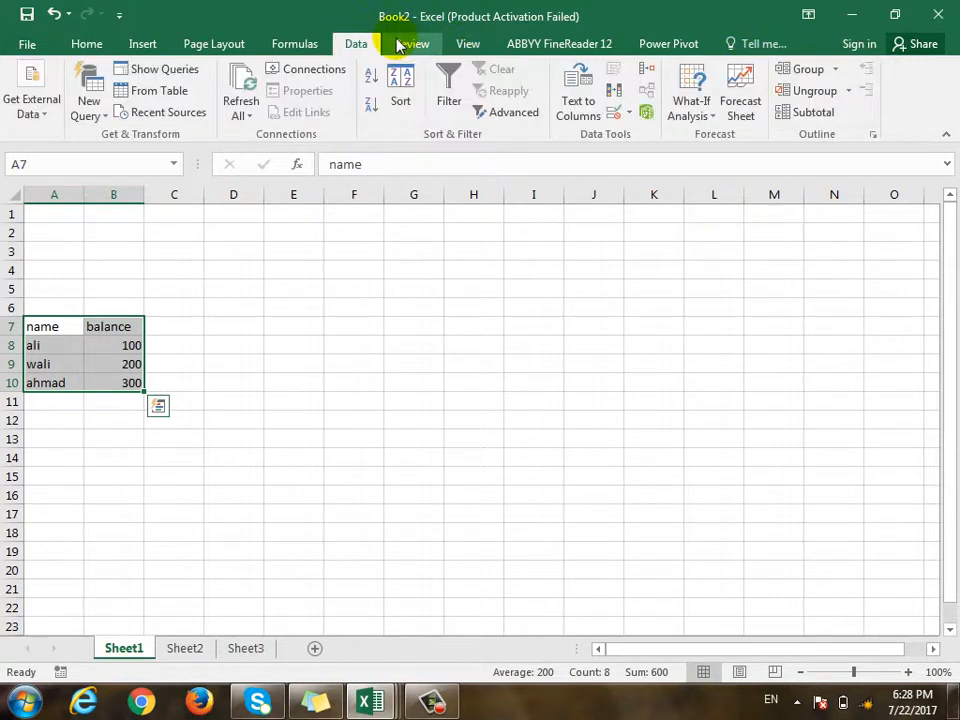
click(700, 108)
click(688, 133)
click(510, 255)
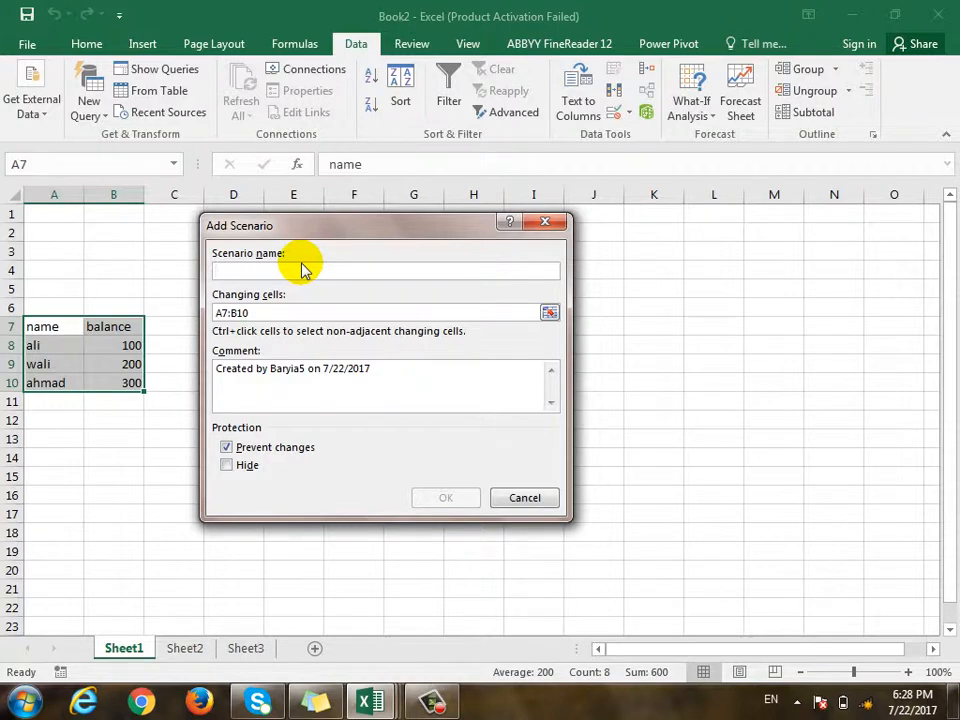
text(Jan)
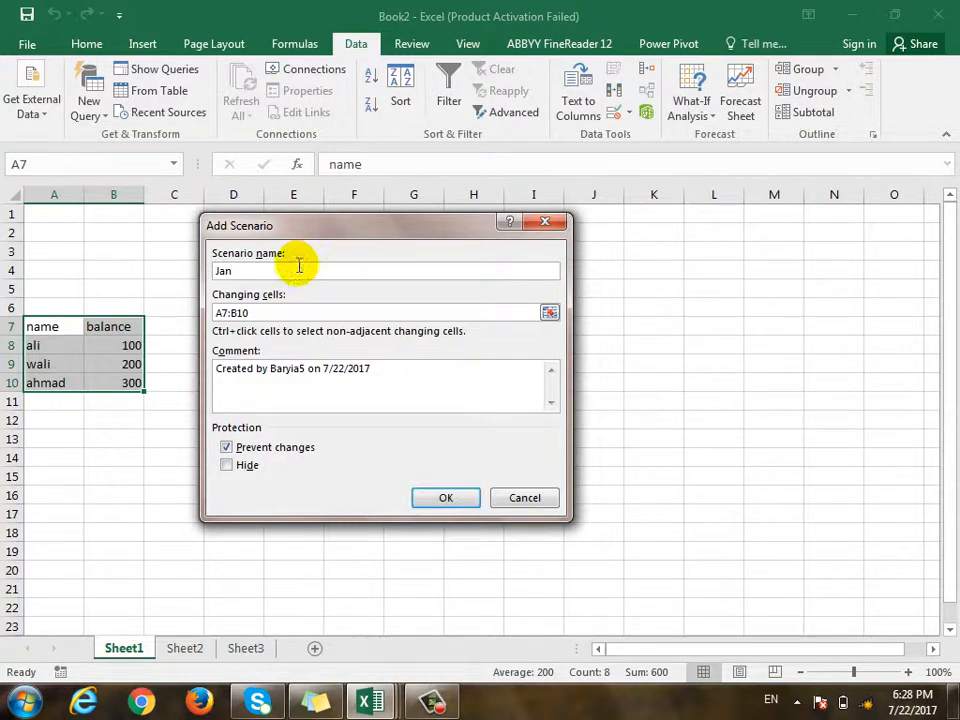
click(433, 497)
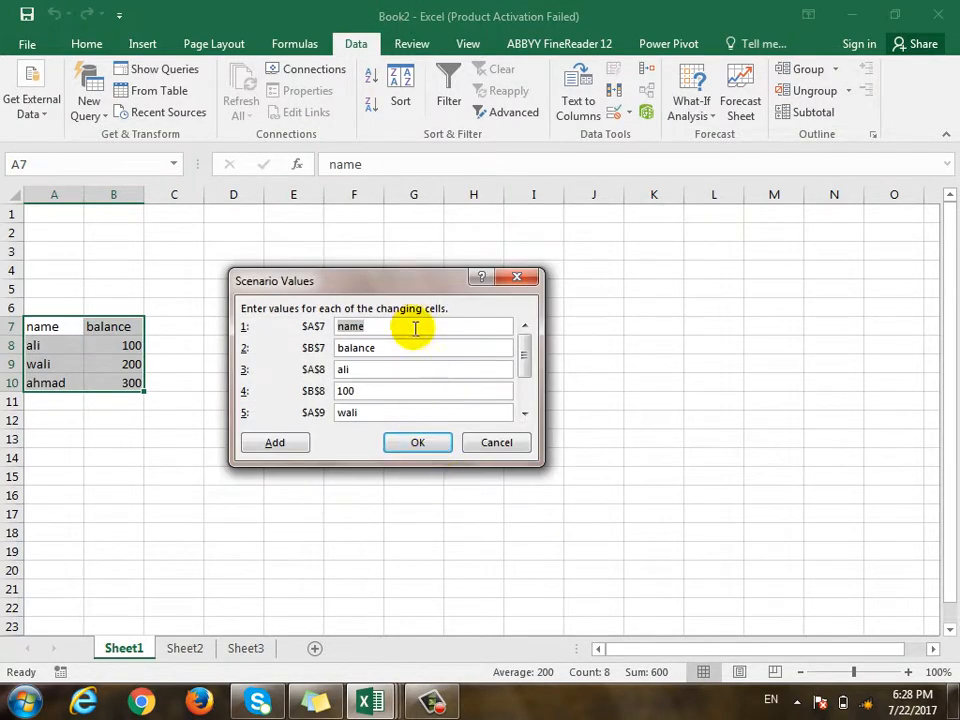
click(402, 444)
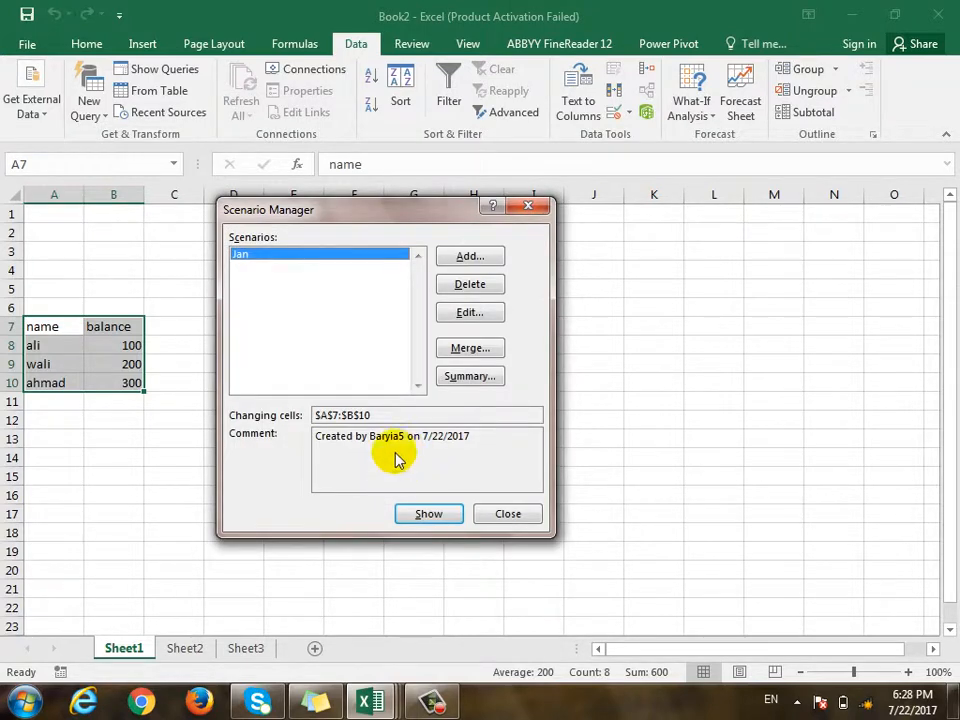
click(502, 516)
Add a What-If scenario named Feb on Sheet2 with A7:B10 as changing cells, keeping the current cell values.
click(184, 647)
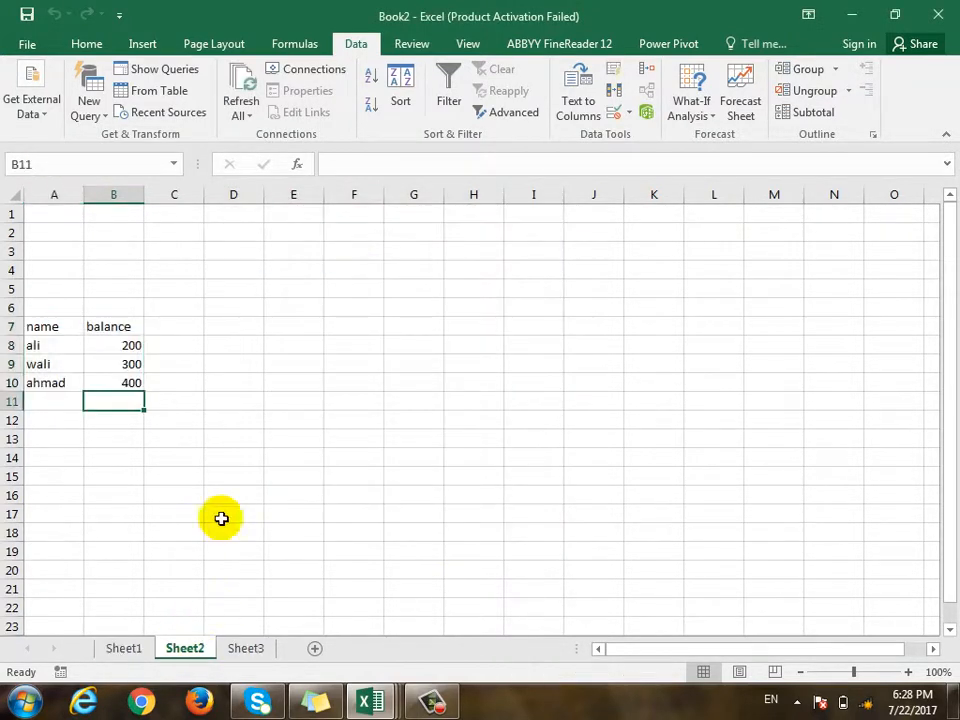
drag(50, 328, 122, 390)
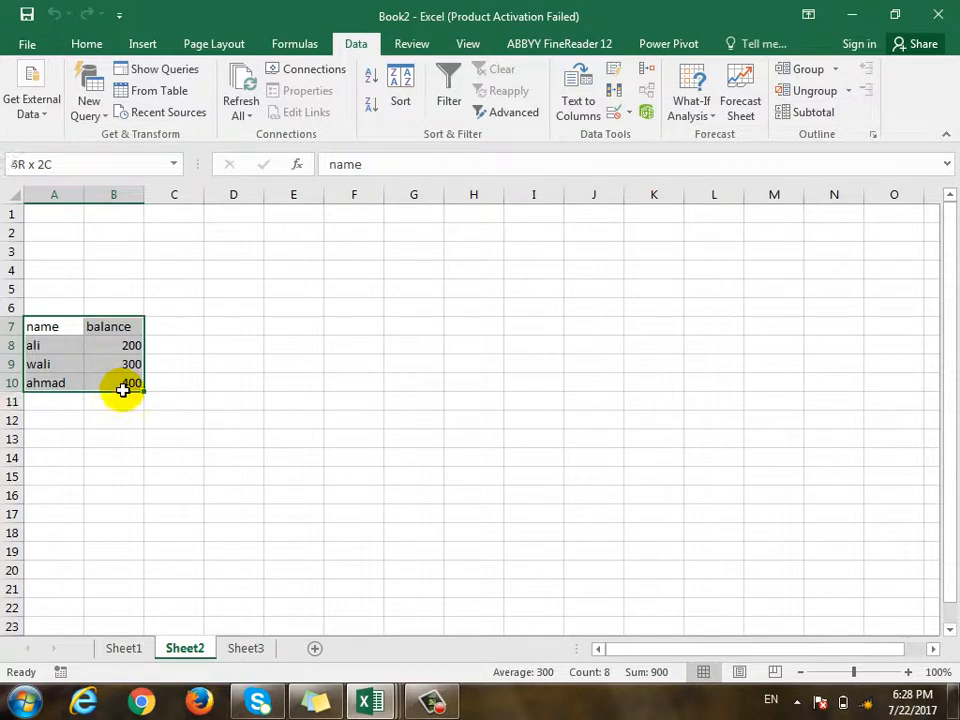
click(691, 106)
click(740, 136)
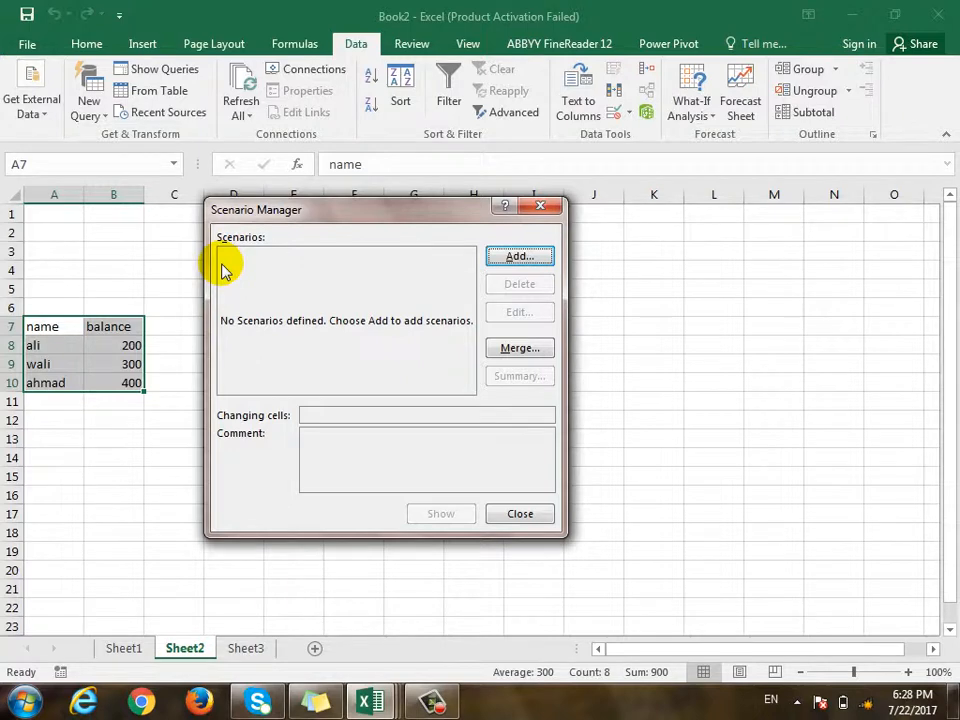
click(516, 259)
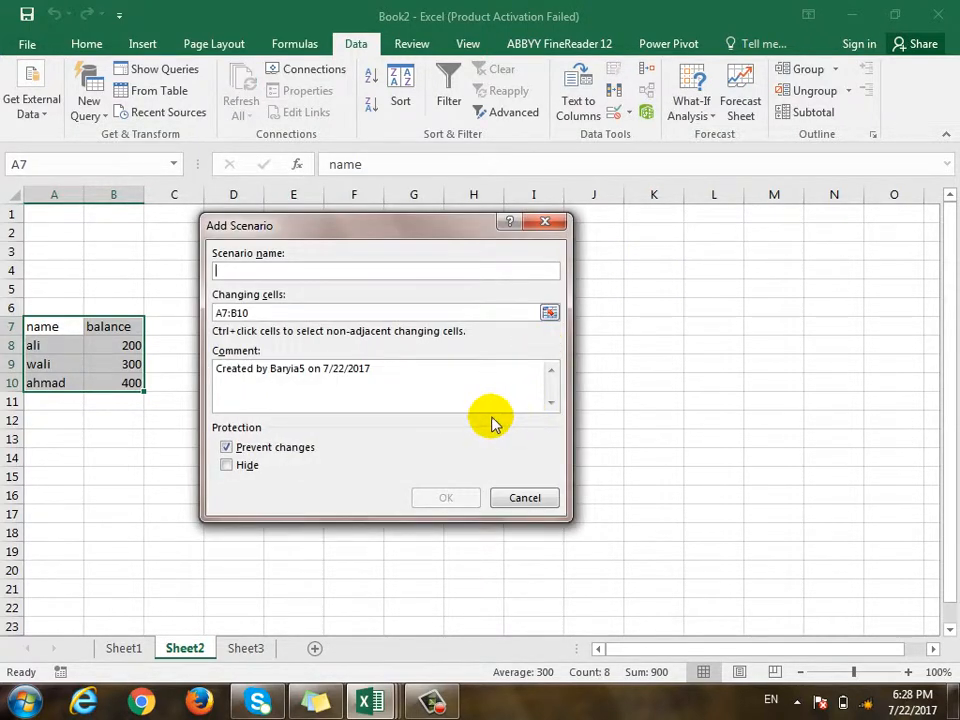
text(Feb)
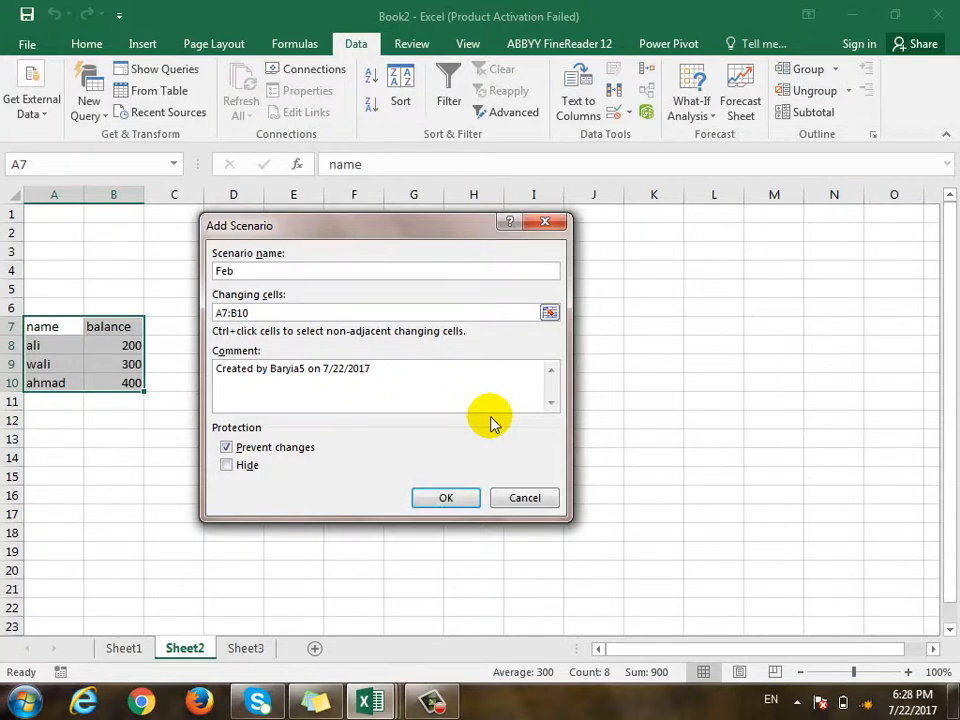
click(446, 500)
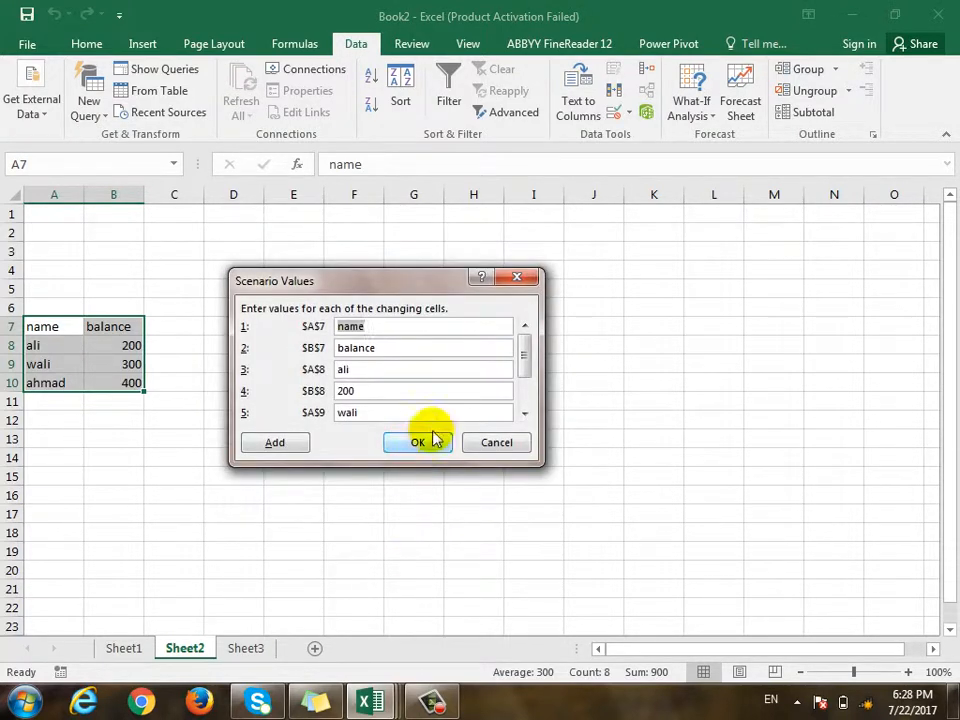
click(432, 450)
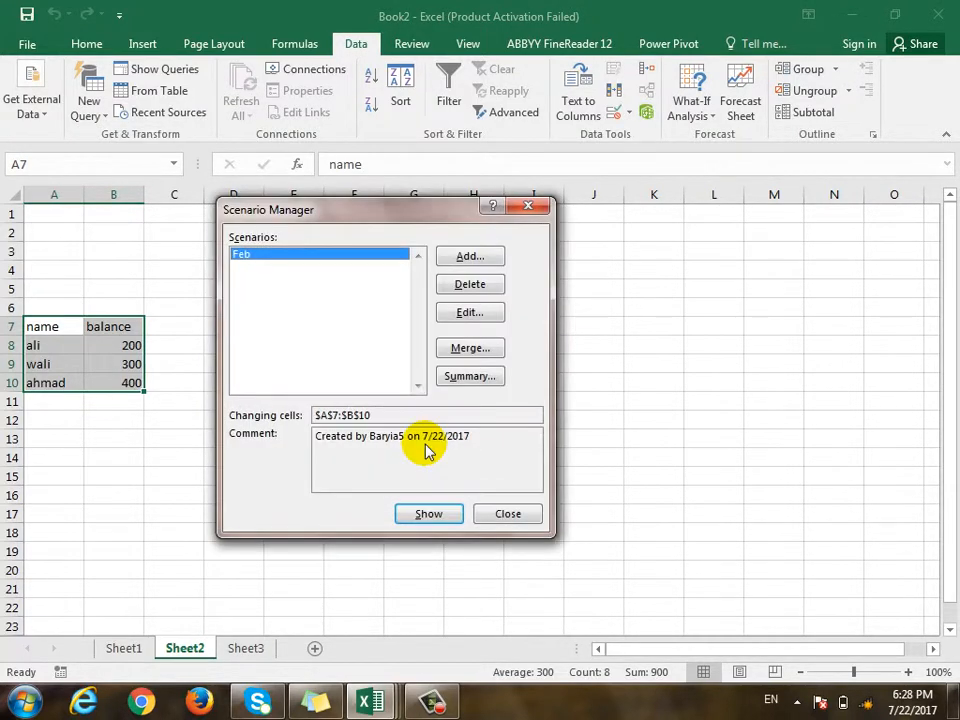
click(533, 512)
Add a What-If scenario named March on Sheet3 with A7:B10 as changing cells, keeping the current cell values.
click(243, 649)
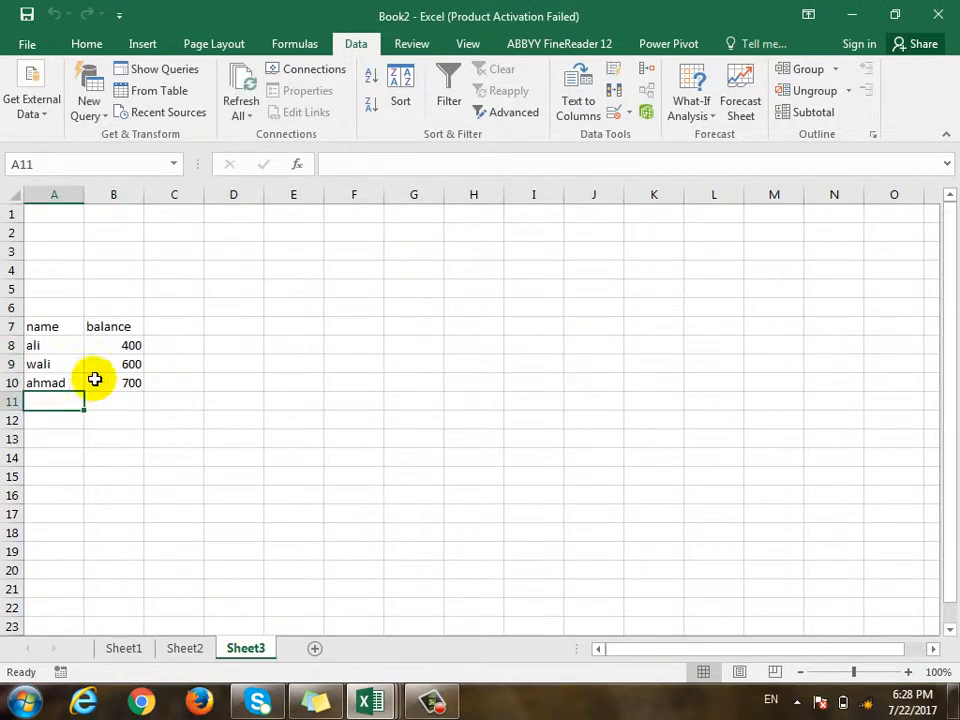
drag(66, 330, 96, 381)
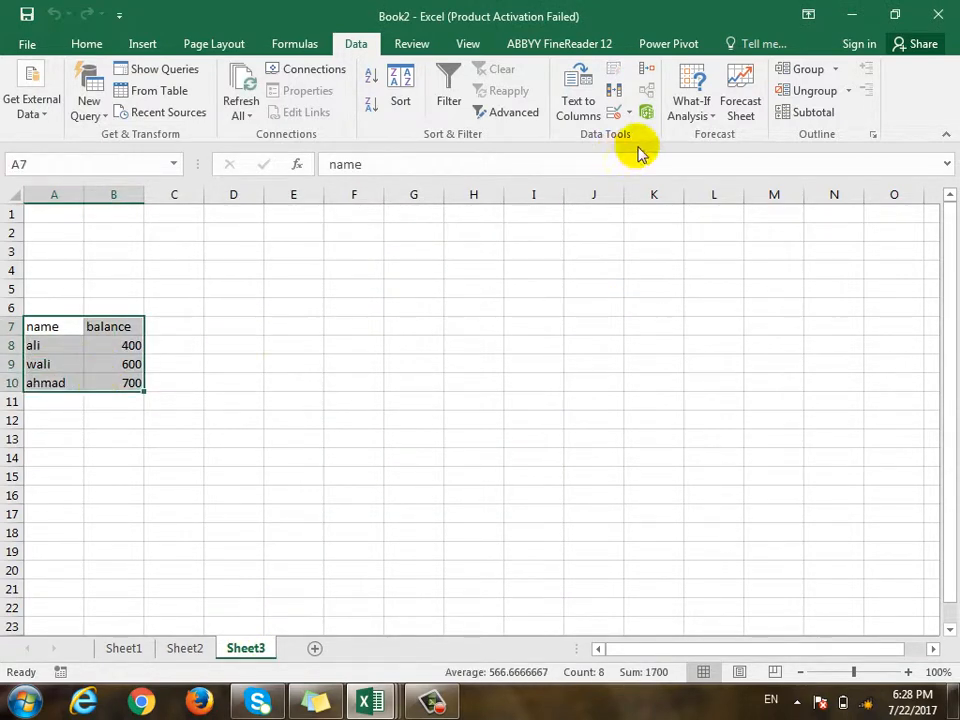
click(700, 115)
click(712, 134)
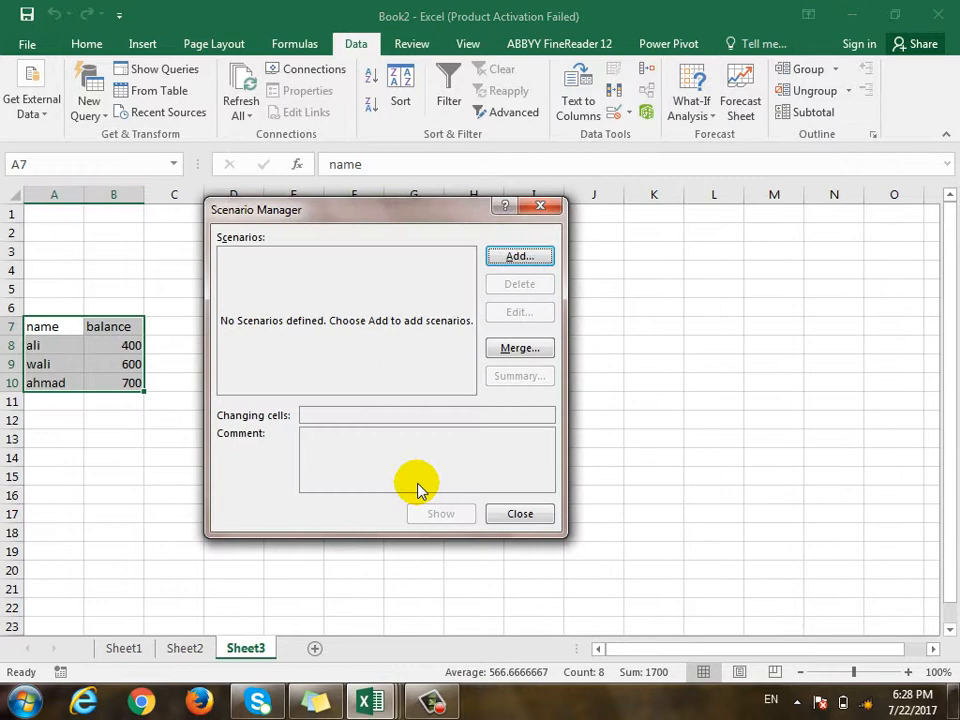
click(540, 258)
text(March)
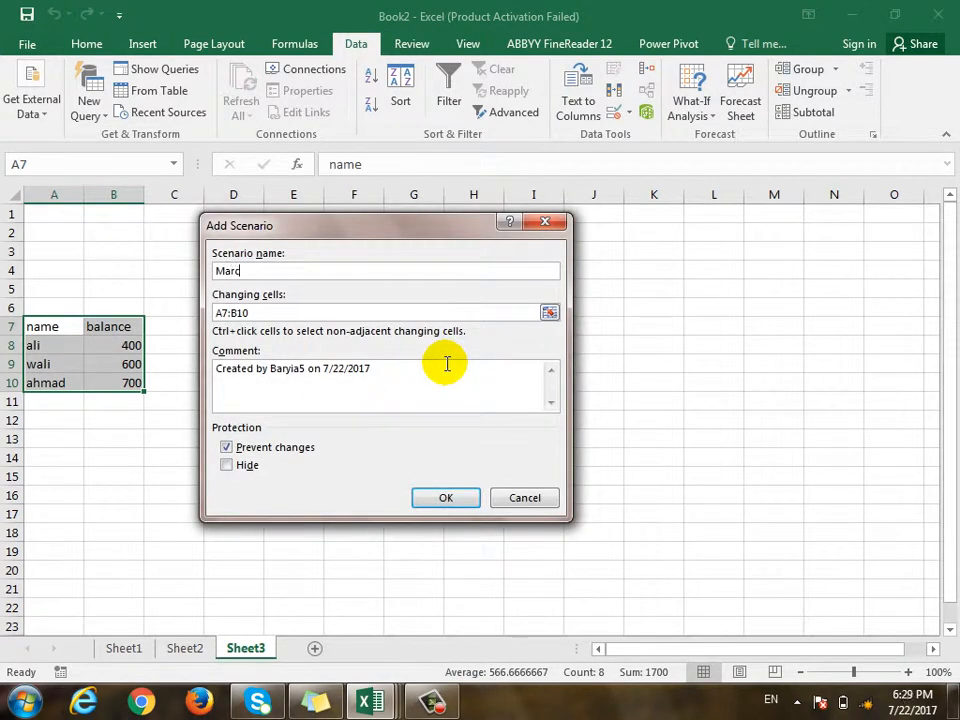
click(446, 498)
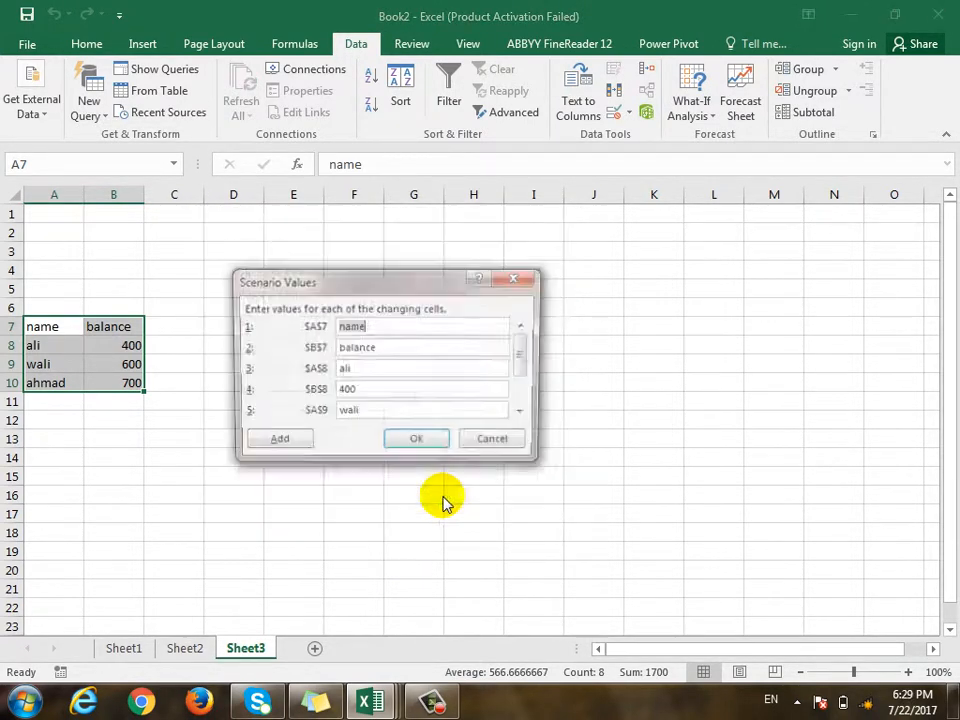
click(417, 444)
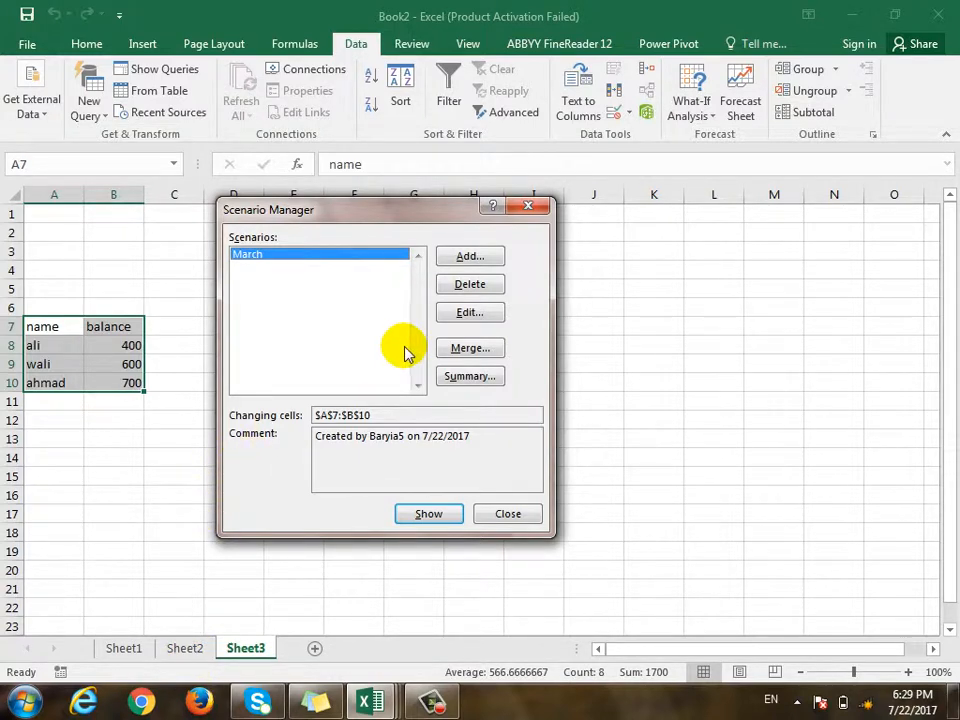
Merge the scenario from Sheet1 of Book2 into Sheet3's scenarios and select Jan in the list.
click(470, 349)
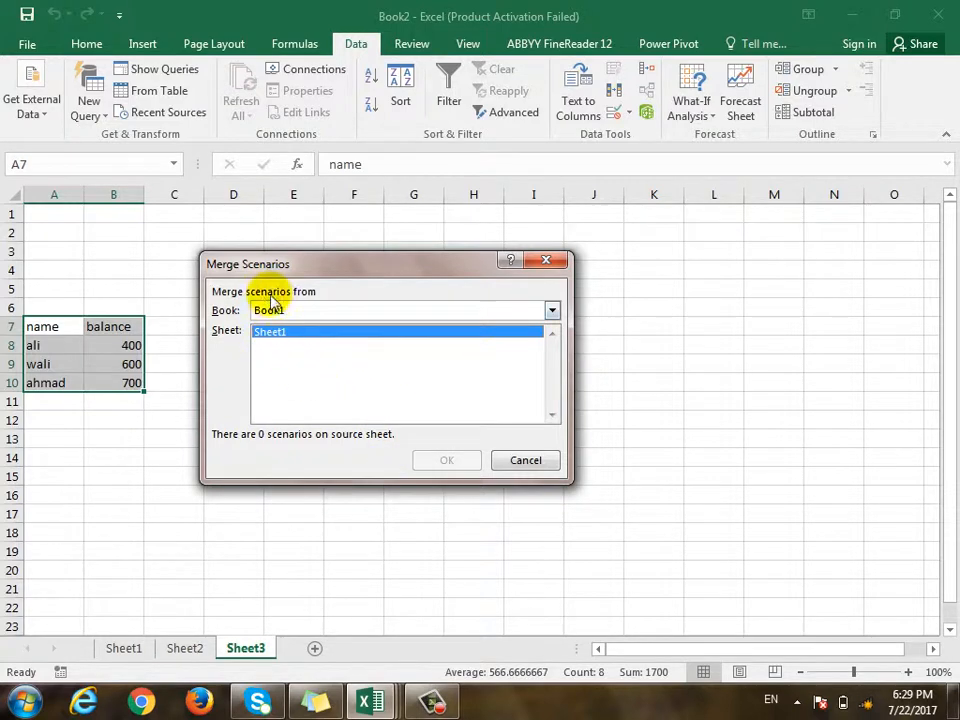
click(355, 312)
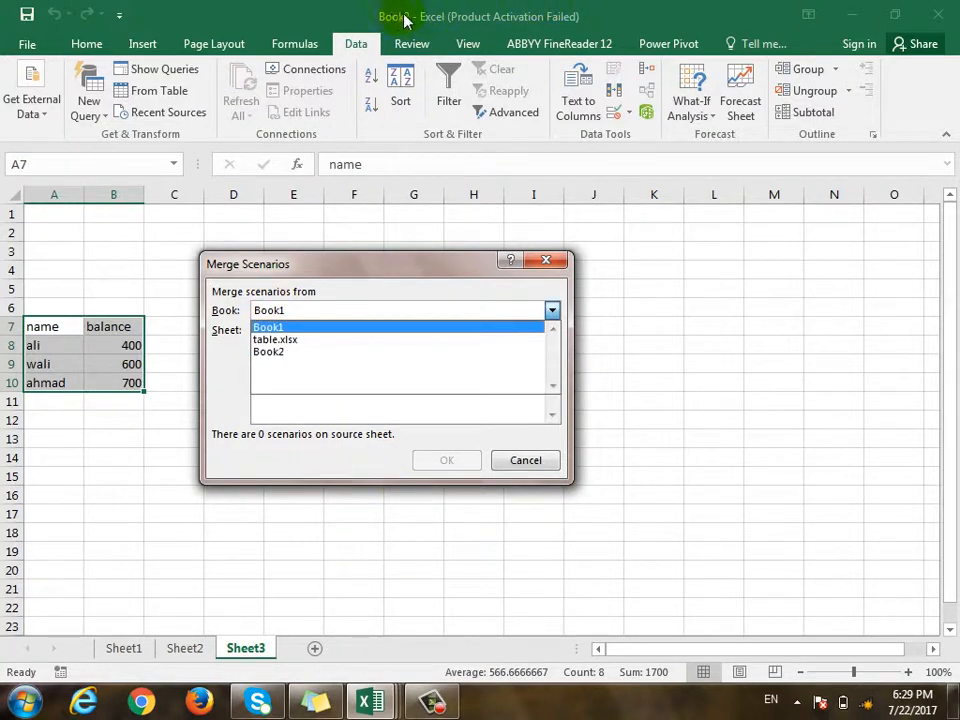
click(345, 352)
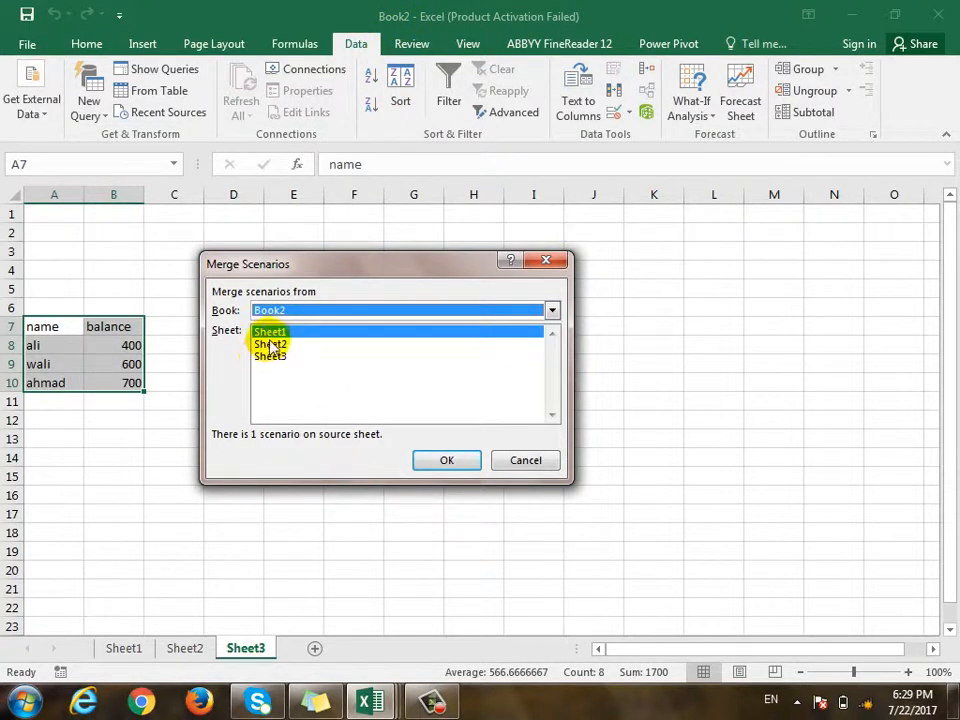
click(440, 458)
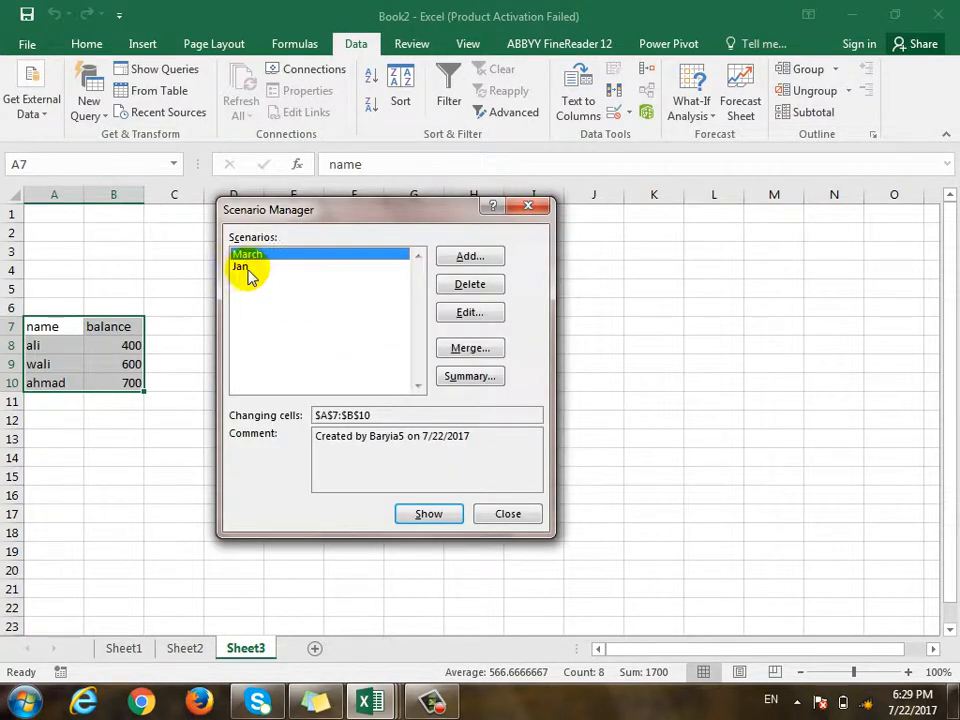
click(247, 267)
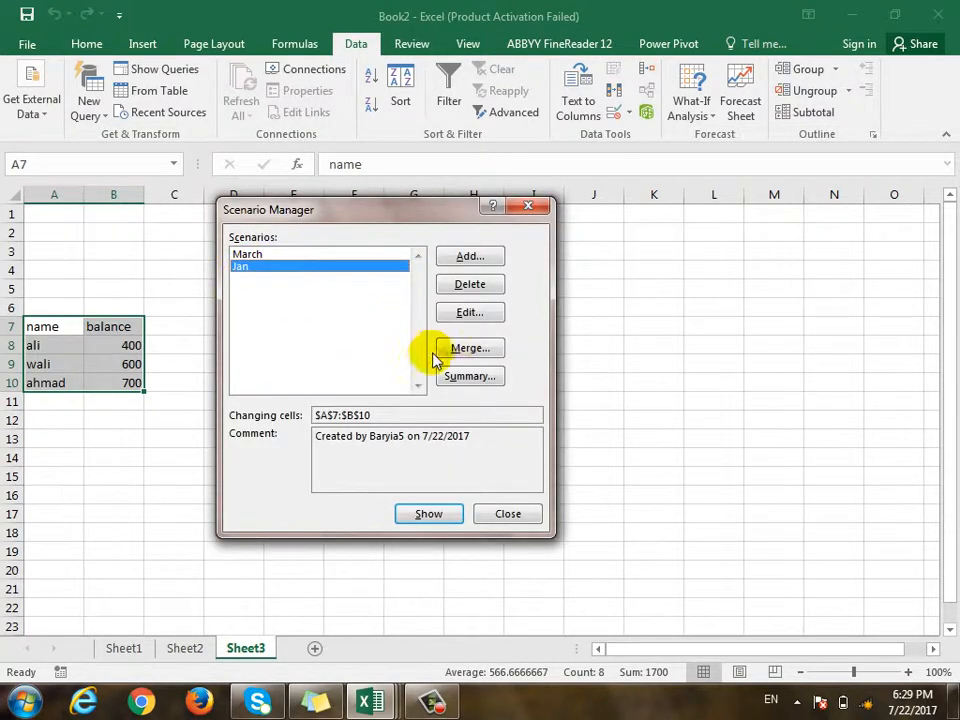
Merge the scenario from Sheet2 of Book2 into Sheet3's scenarios and create a Scenario summary report with no result cells.
click(500, 352)
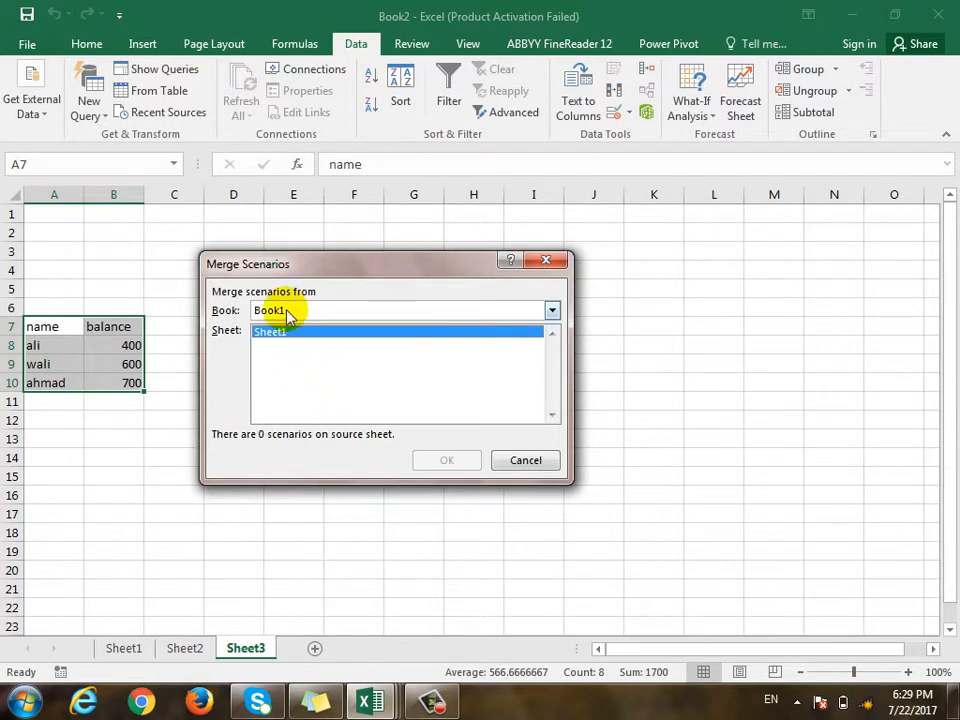
click(285, 310)
click(294, 358)
click(270, 344)
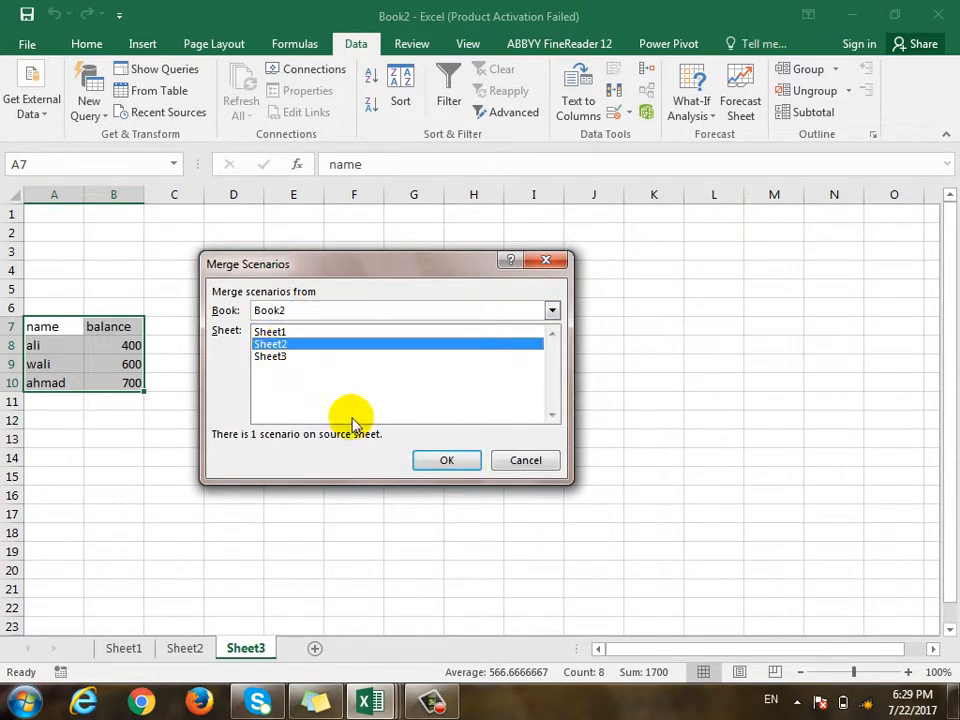
click(446, 460)
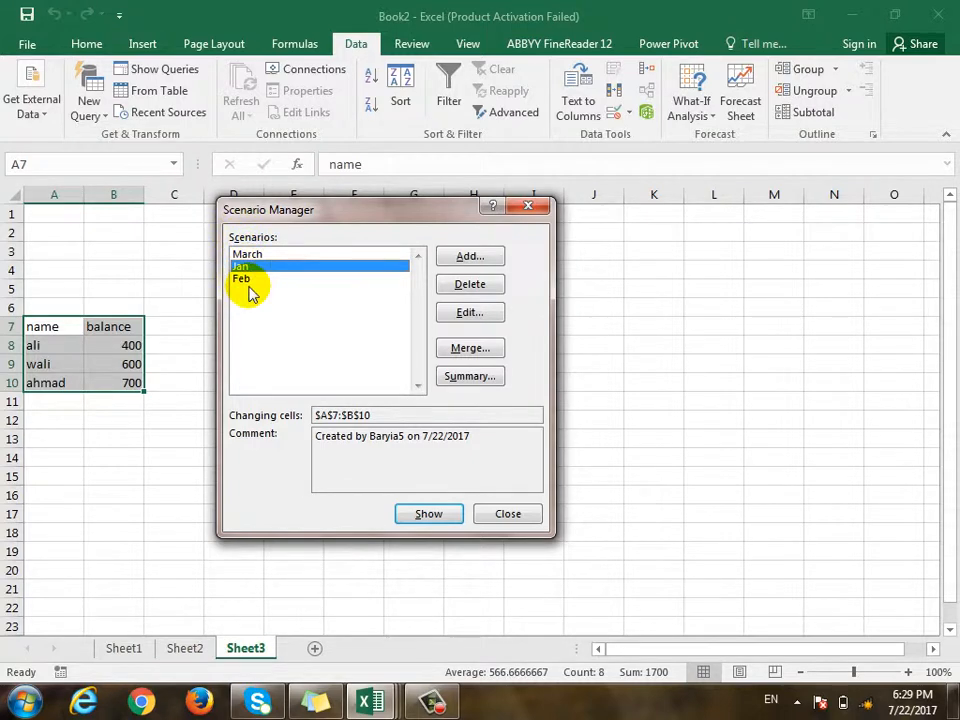
click(470, 376)
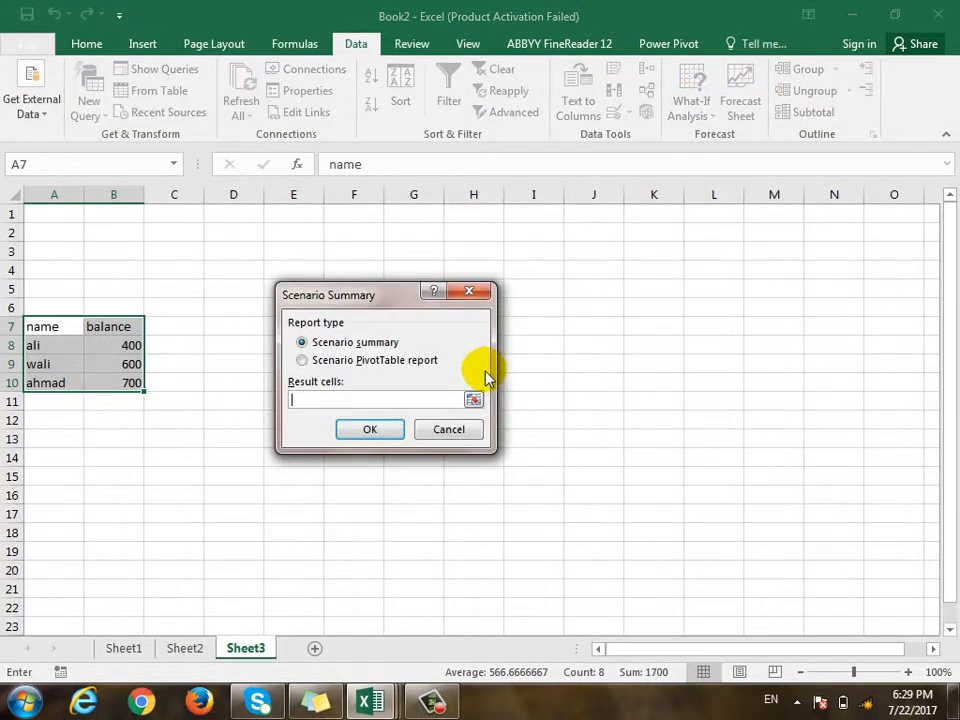
click(366, 429)
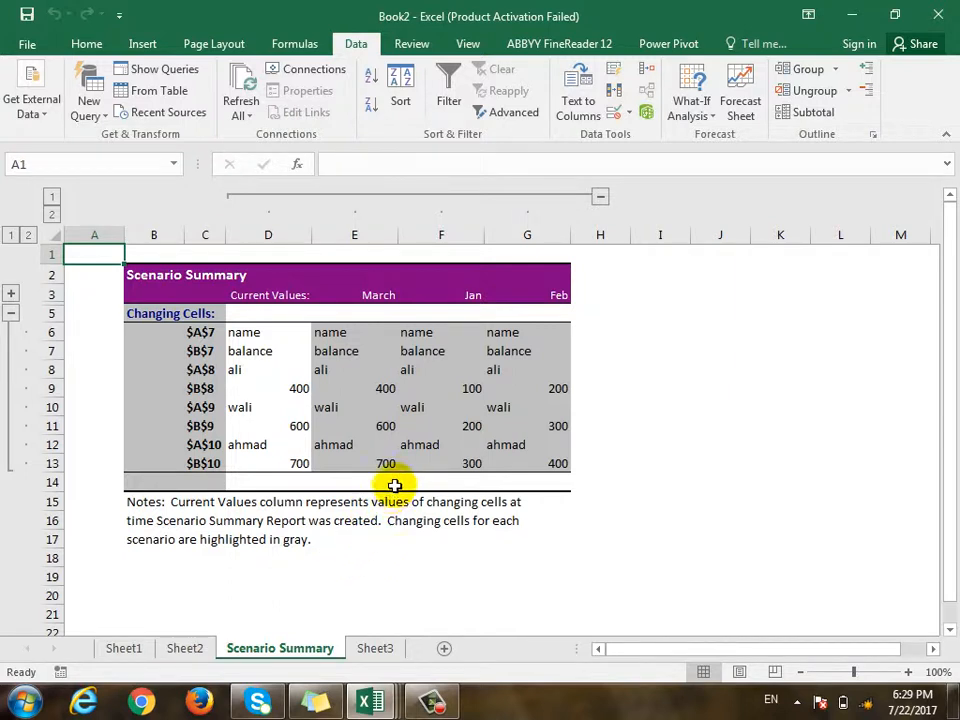
Insert a new blank worksheet after the Scenario Summary sheet.
click(695, 116)
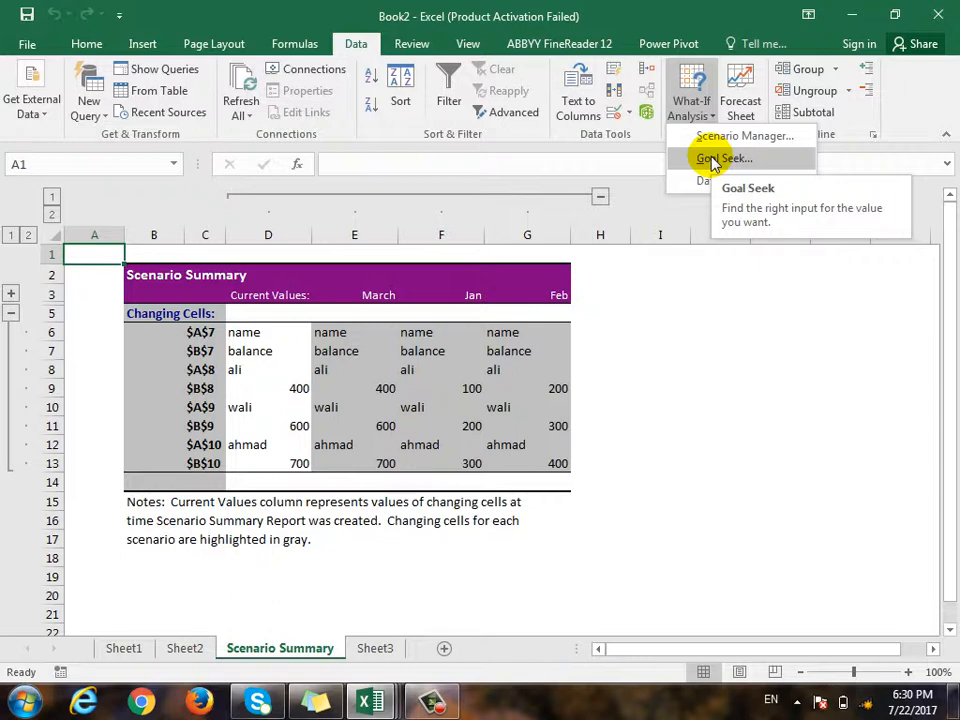
click(445, 650)
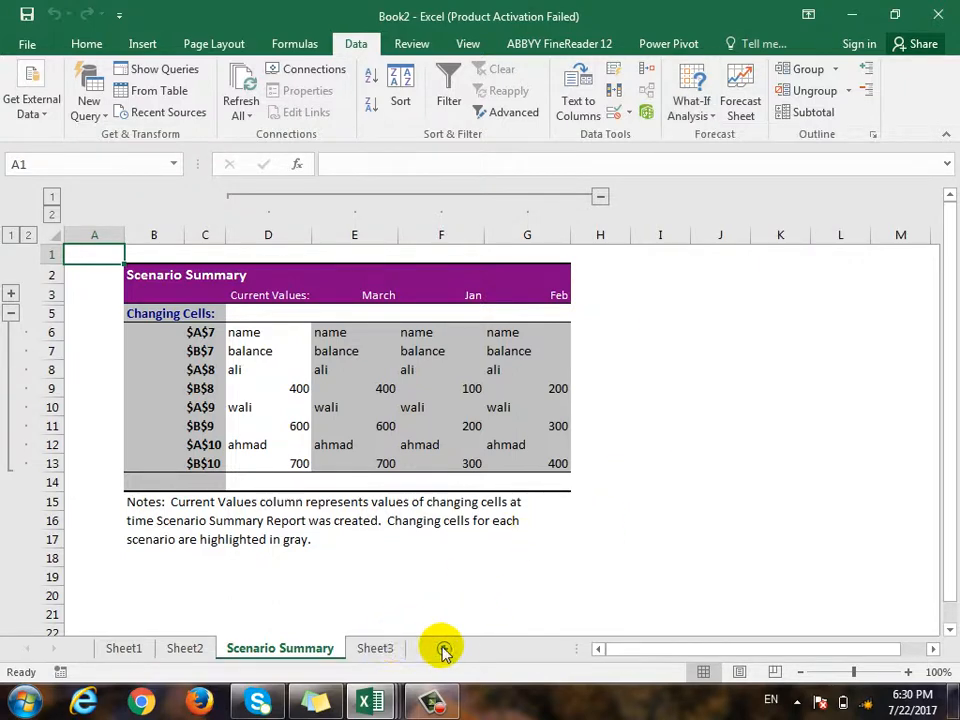
click(445, 650)
Enter the column headers Semester in A6 and Marks in B6 of the new sheet.
click(55, 345)
click(50, 310)
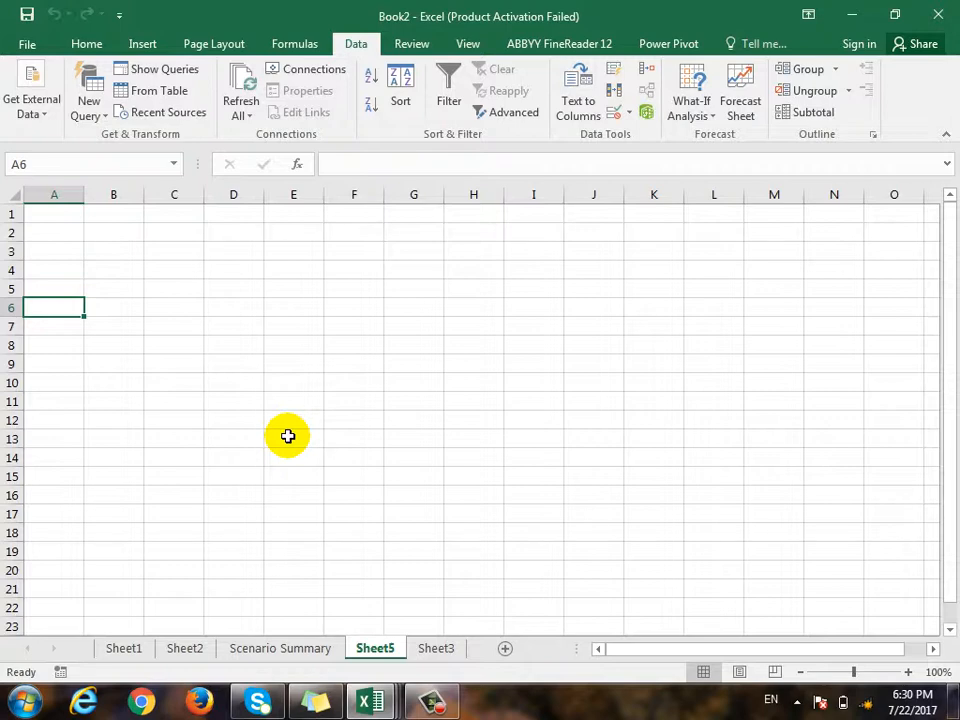
text(Sem)
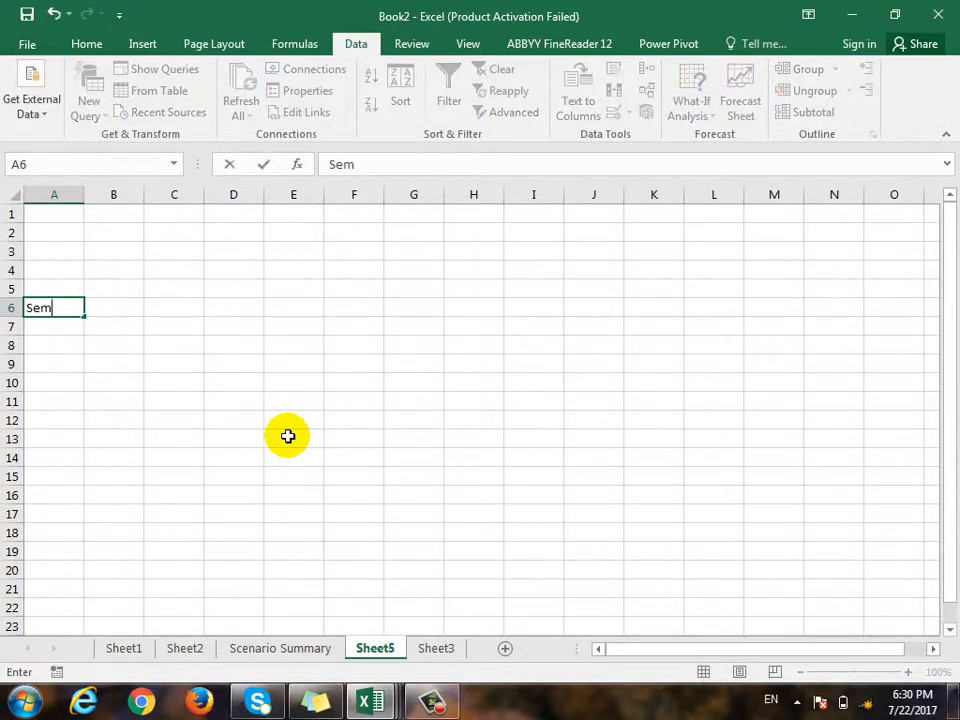
text(ester)
key(Return)
key(Right)
key(Up)
text(Marks)
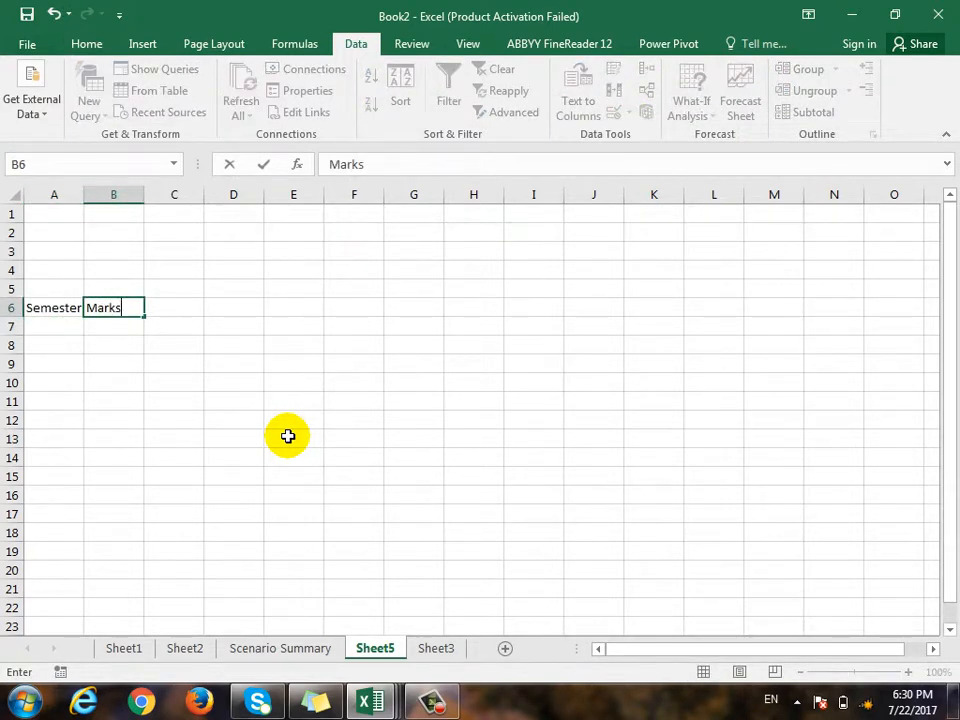
key(Return)
Enter the first semester row with S 1 in A7 and 51 in B7.
key(Left)
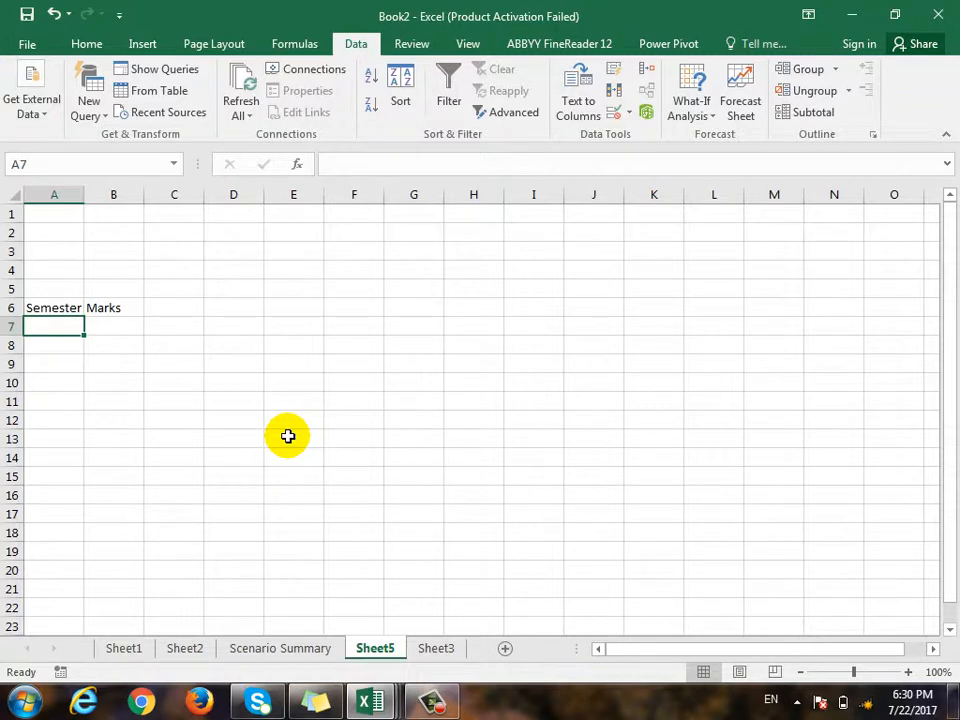
text(Semester)
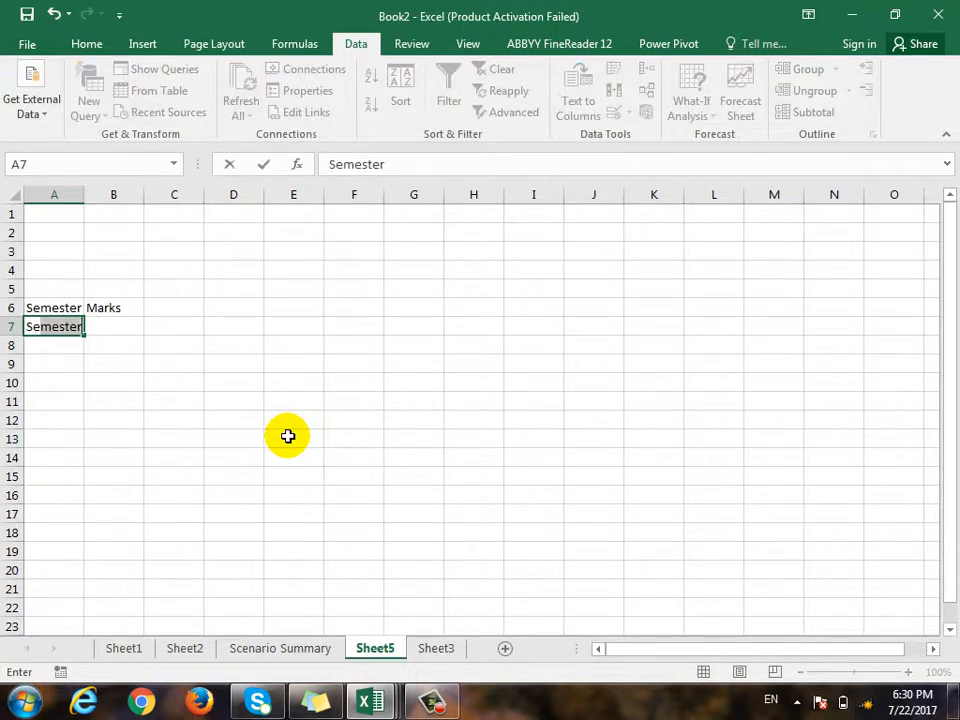
key(BackSpace)
key(BackSpace)
key(BackSpace)
text(S 1)
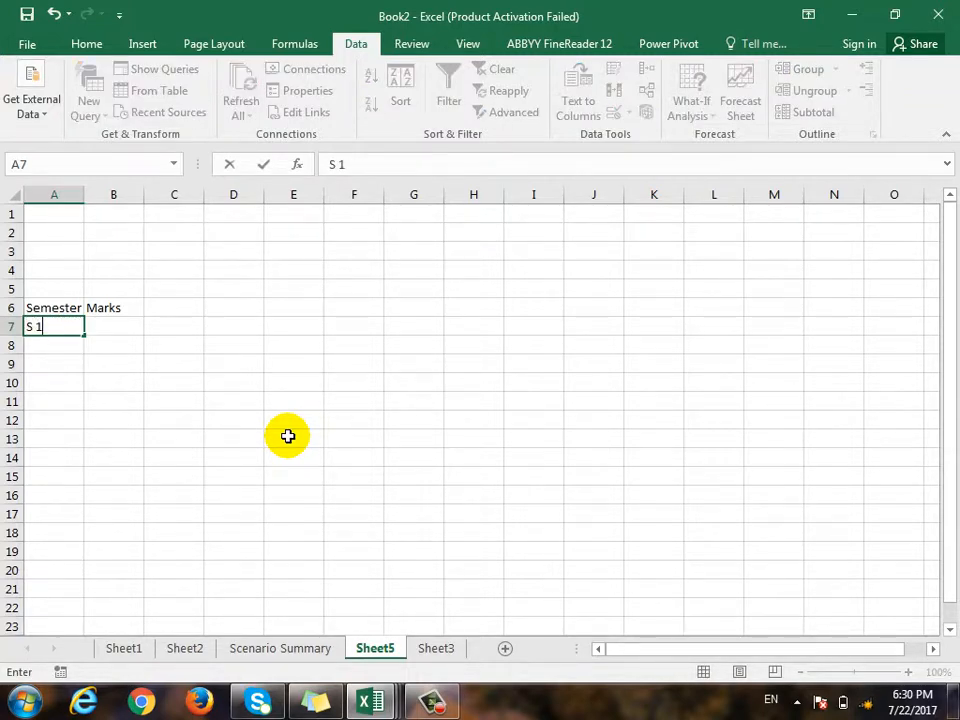
key(Tab)
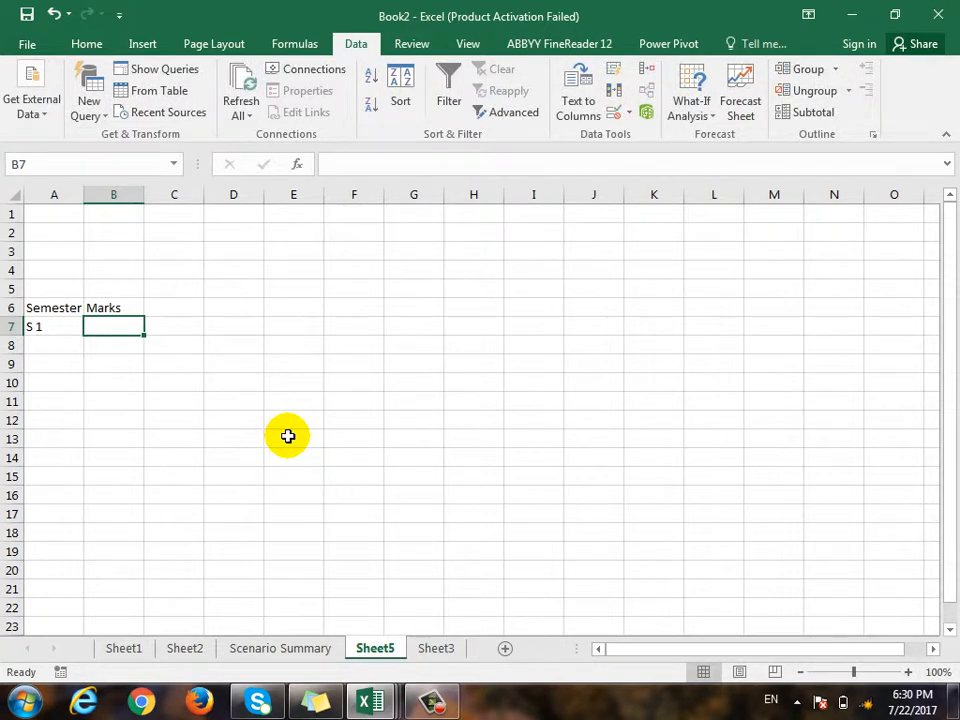
text(51)
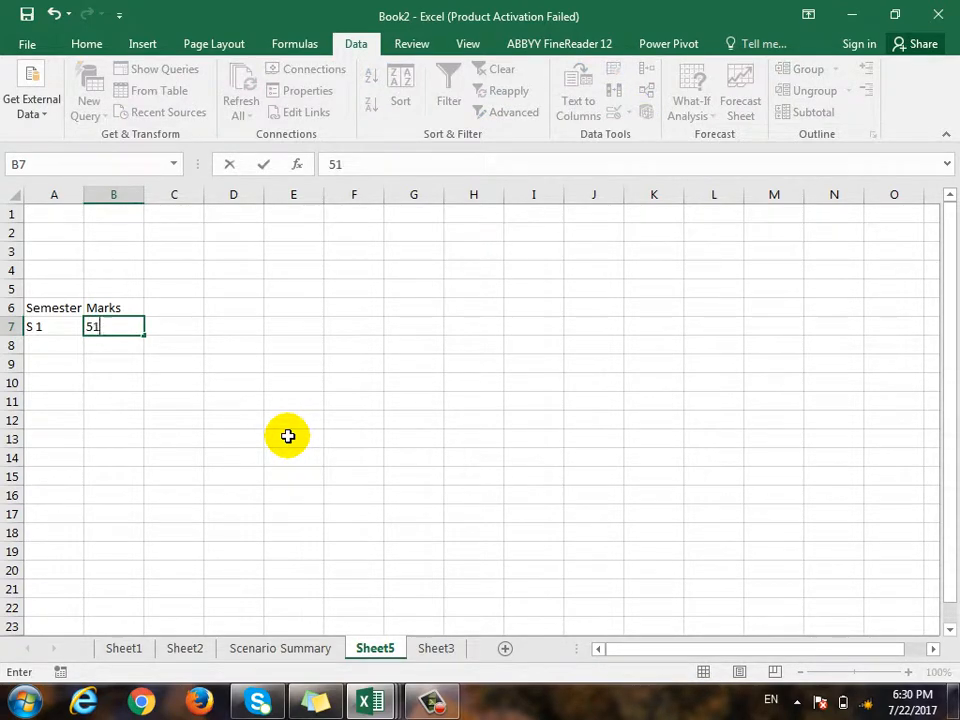
key(Return)
Fill in rows 8 and 9 with S 2 and 60, and S 3 and 70.
text(S 2)
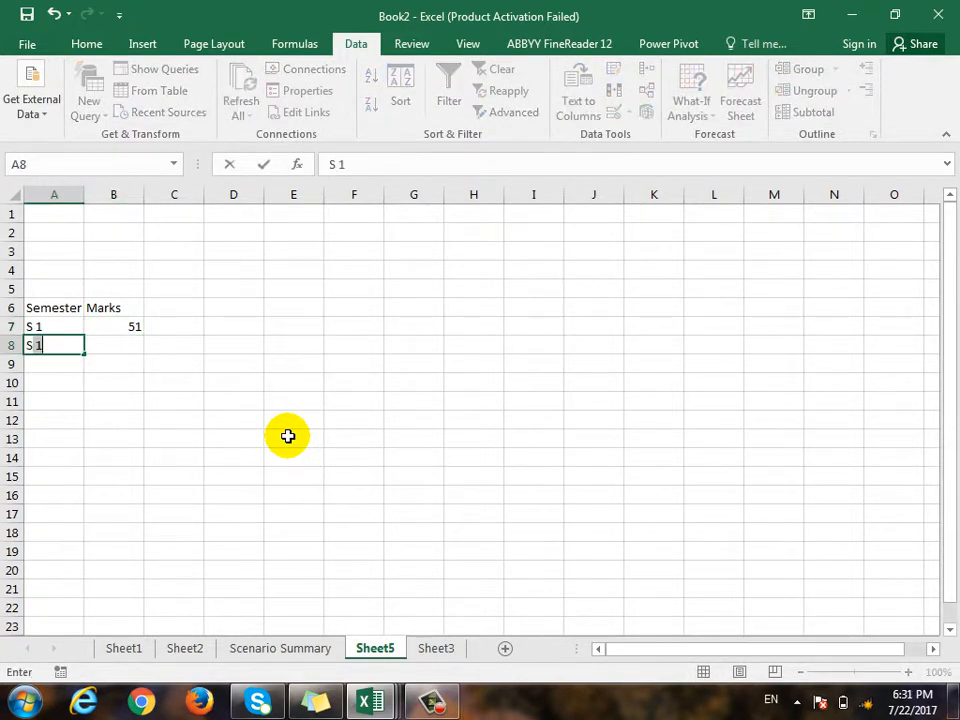
key(Tab)
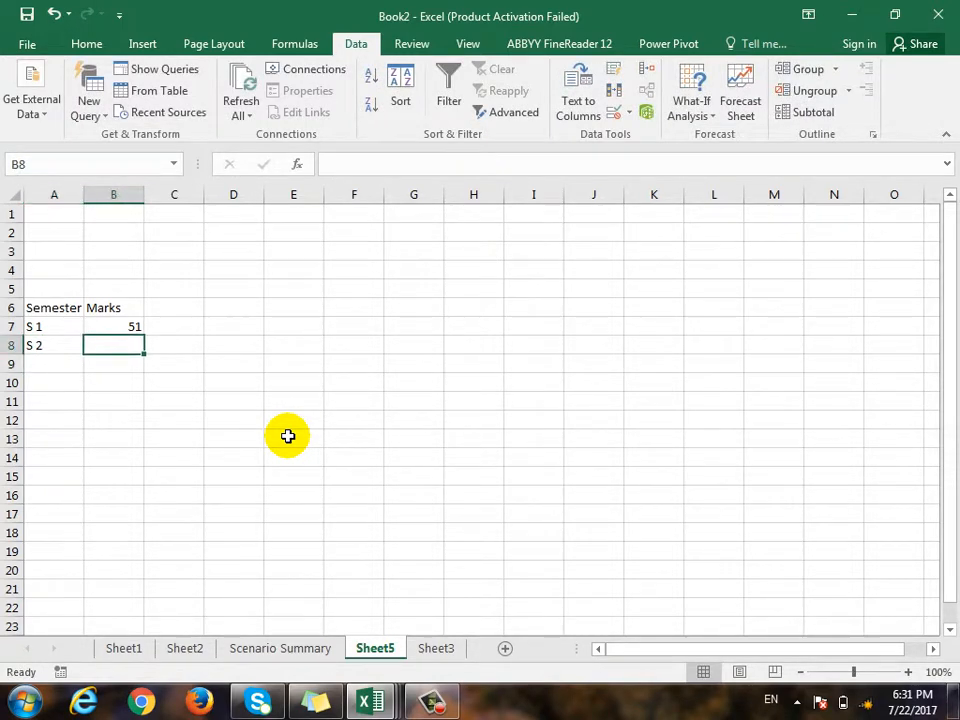
text(60)
key(Down)
key(Left)
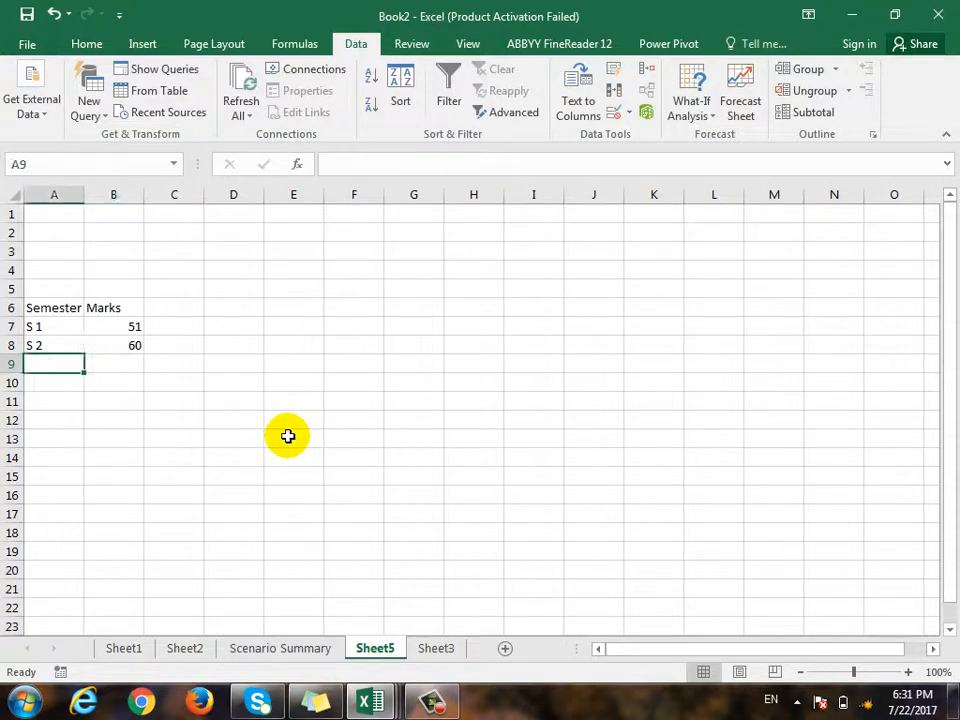
text(S 3)
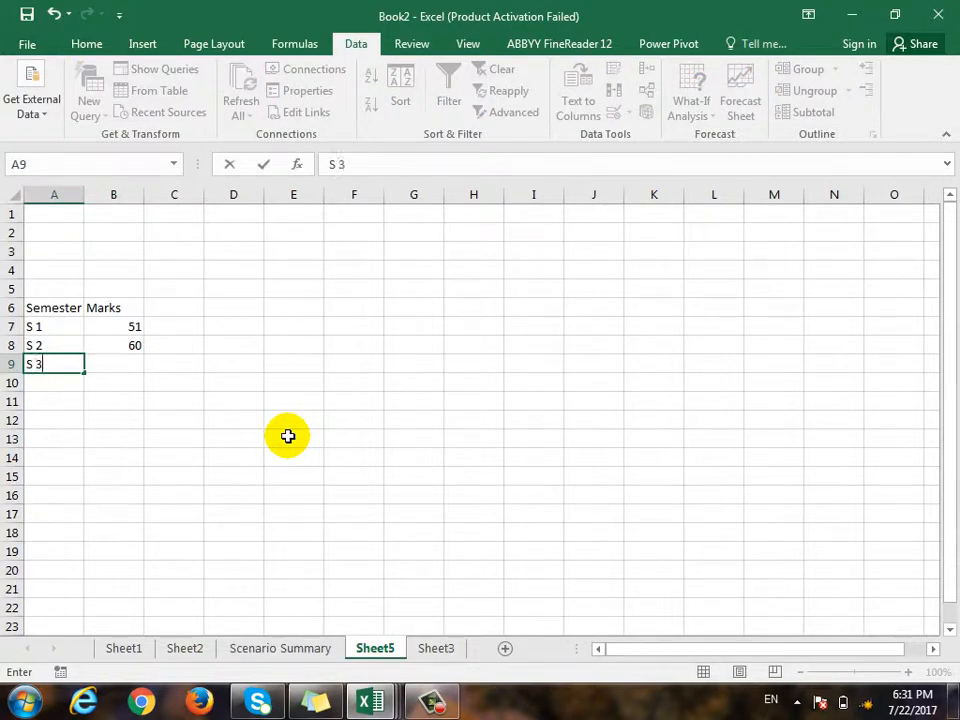
key(Tab)
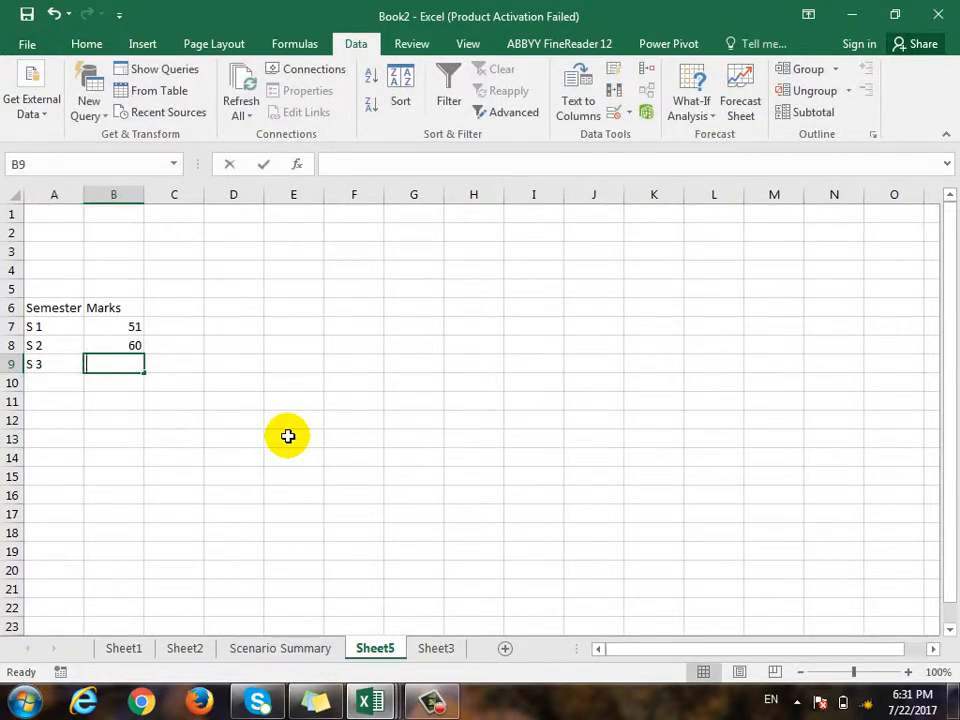
text(70)
key(Return)
Fill in rows 10 and 11 with S 4 and 80, and S 5 and 40.
text(S 4)
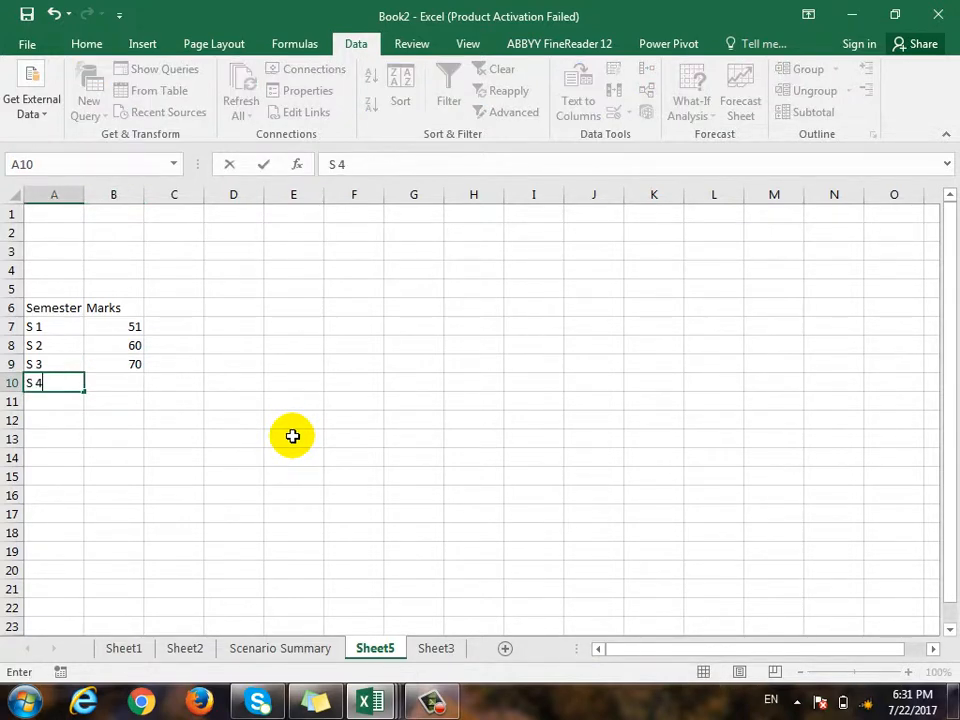
key(Tab)
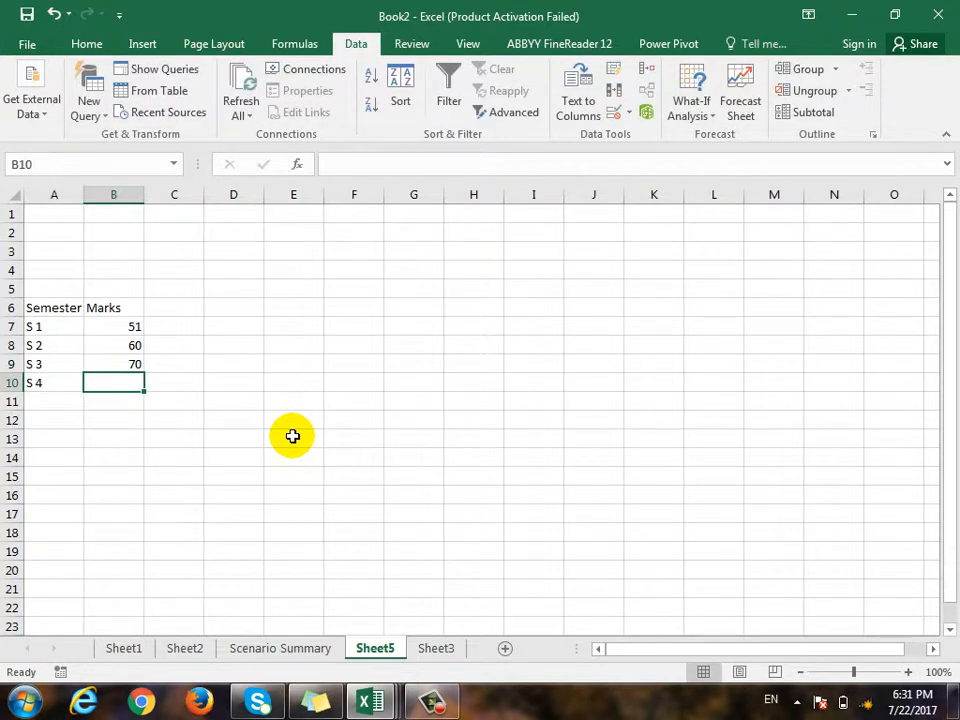
text(80)
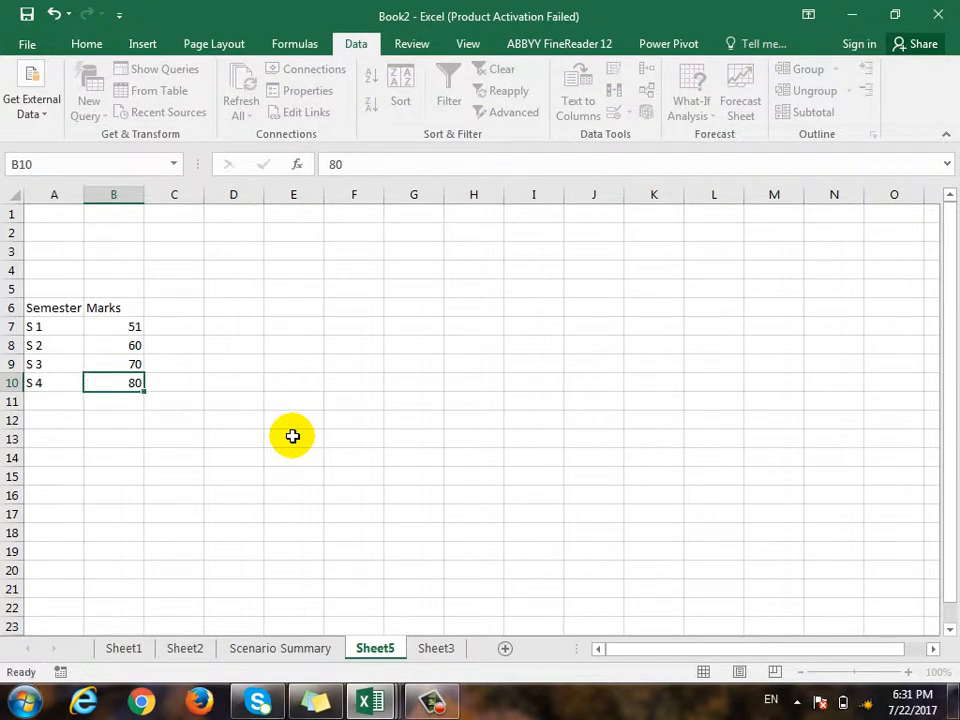
key(Return)
text(S 5)
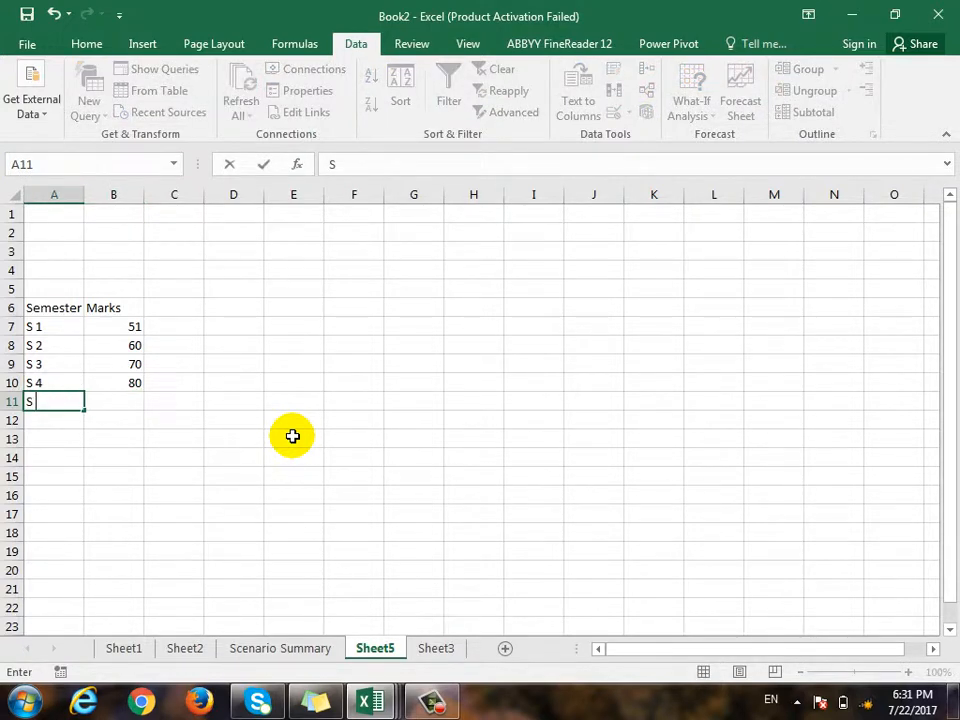
key(Return)
key(Right)
key(Up)
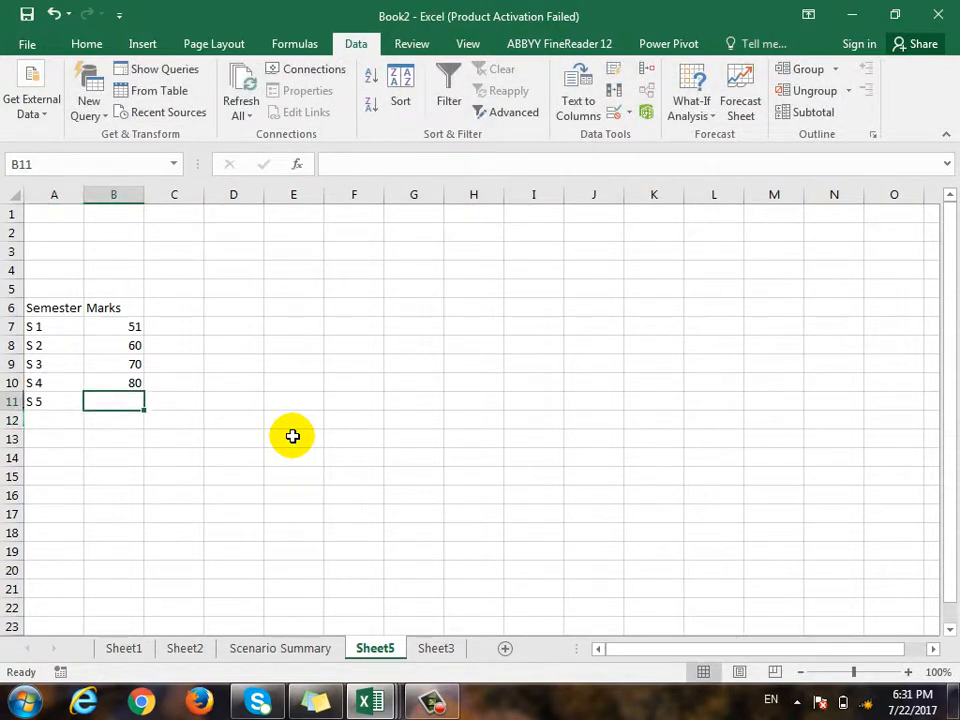
text(40)
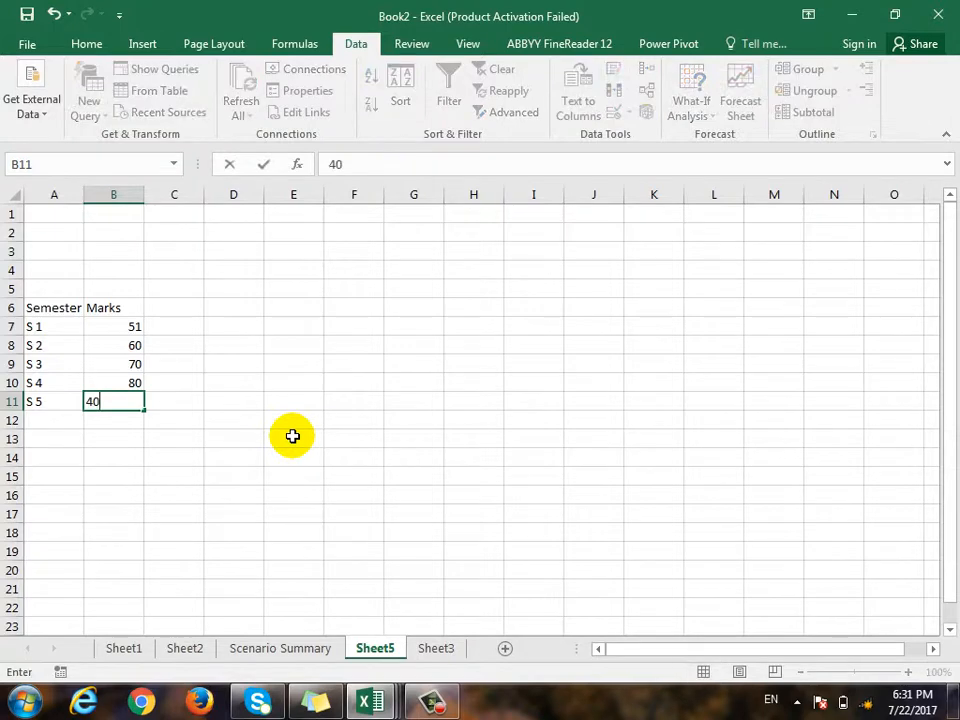
text(0)
key(BackSpace)
key(Return)
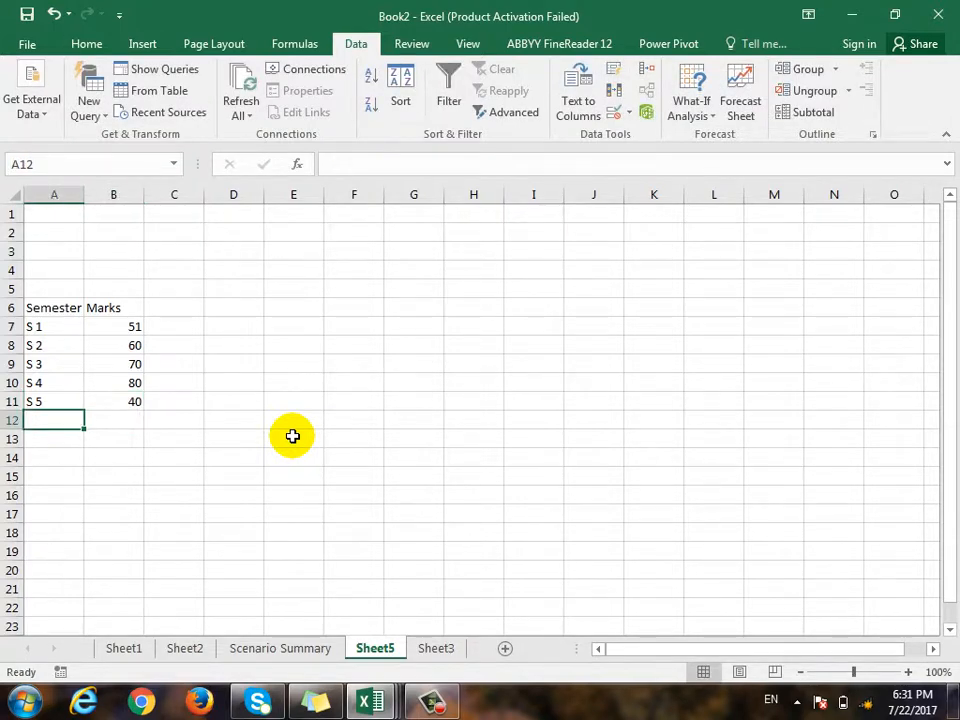
Enter S 6 in A12 with a mark of 90 in B12.
text(S 6)
key(Return)
key(Right)
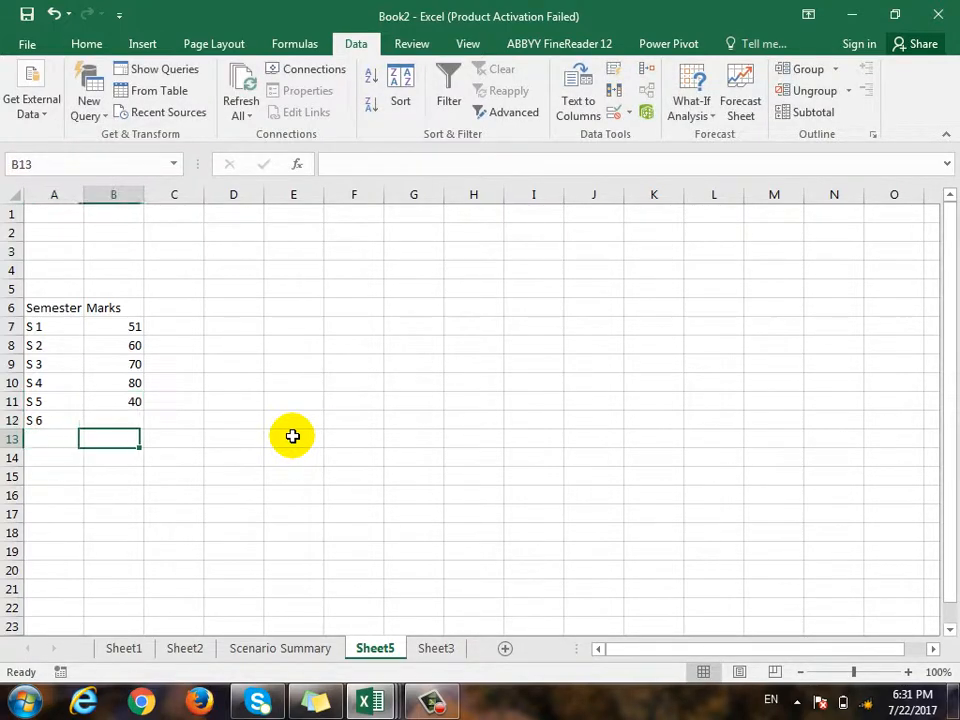
key(Up)
text(90)
key(Return)
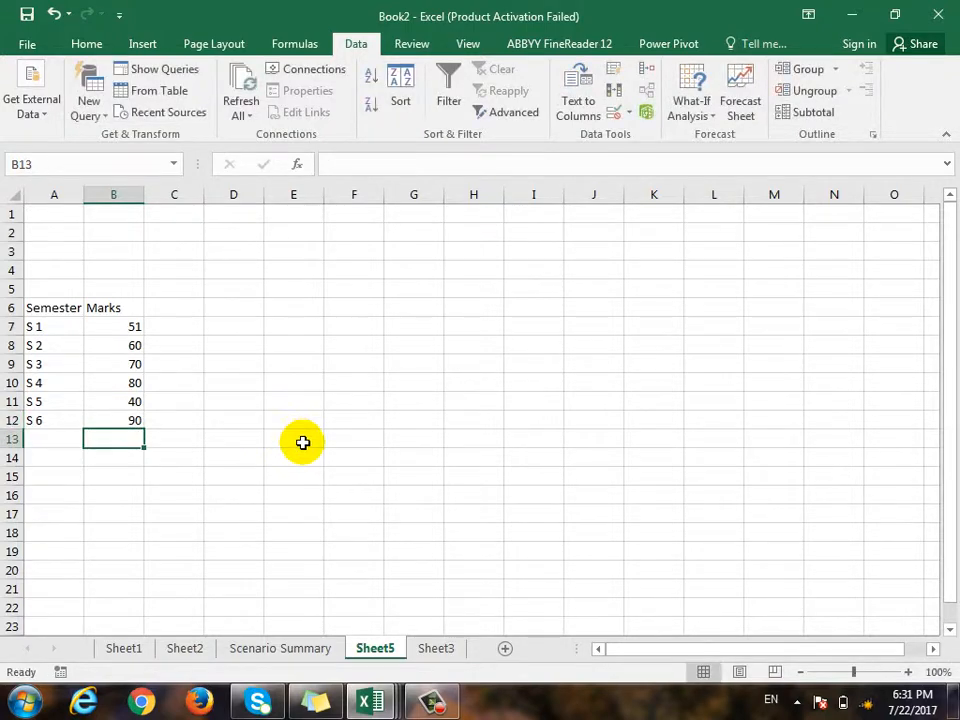
Enter S 7 in A13 with a mark of 65 in B13.
key(Left)
text(S)
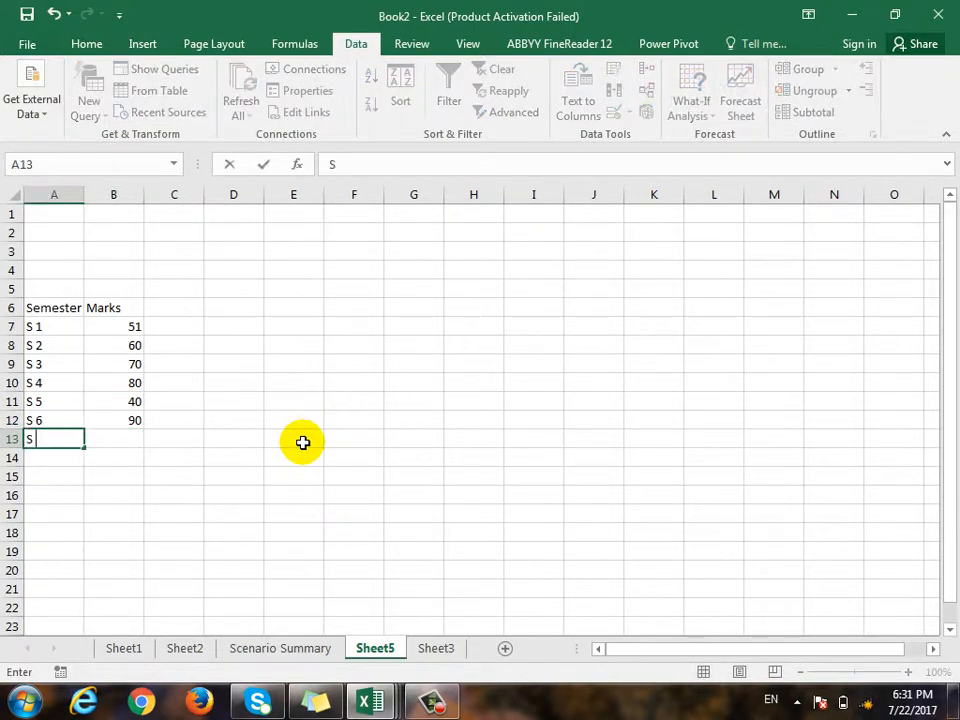
text( 7)
key(Return)
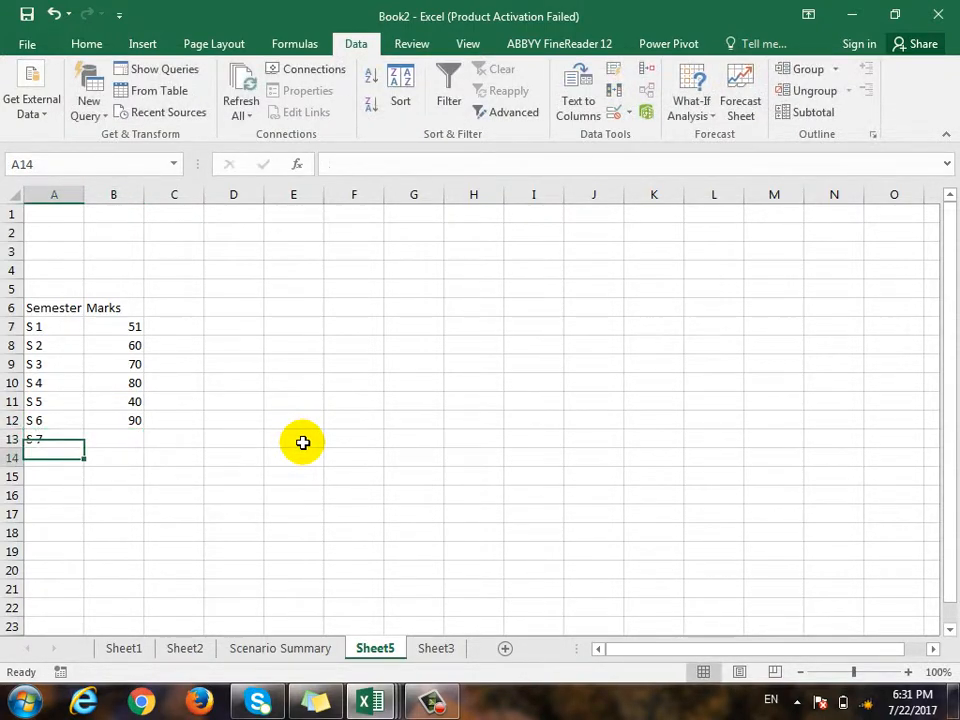
key(Right)
key(Up)
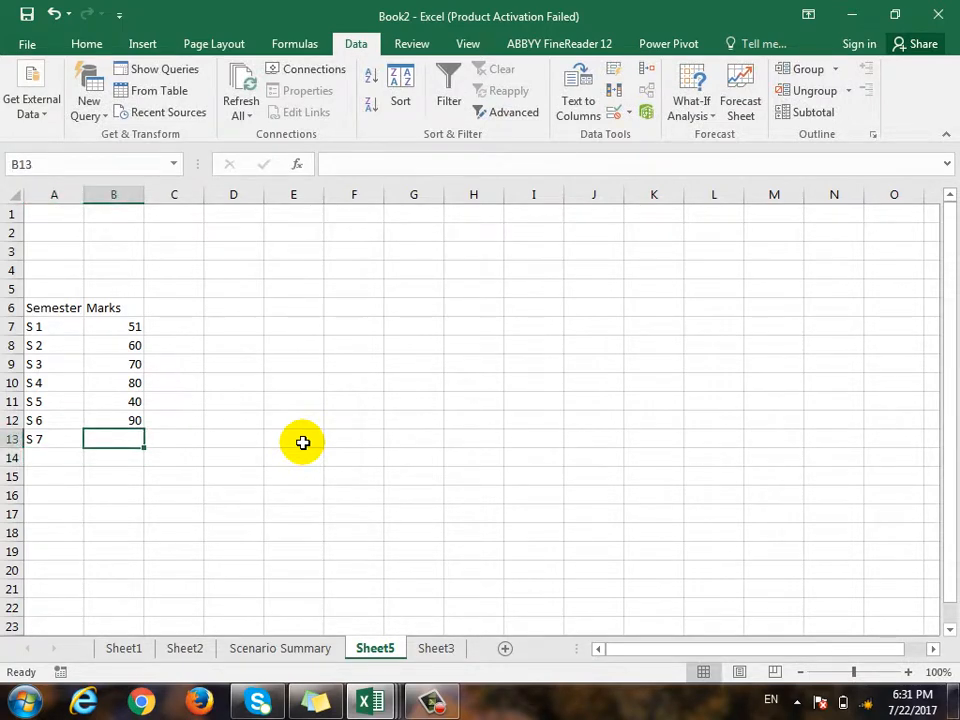
text(65)
key(Return)
Enter the label S 8 in A14, leaving its mark in B14 empty.
key(Left)
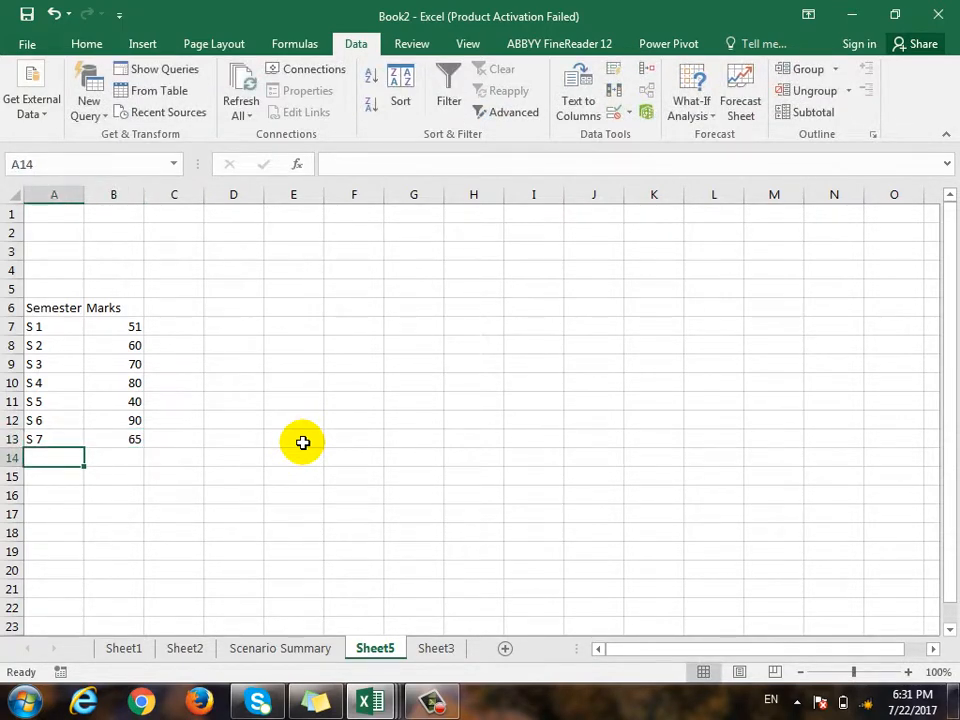
text(S 8)
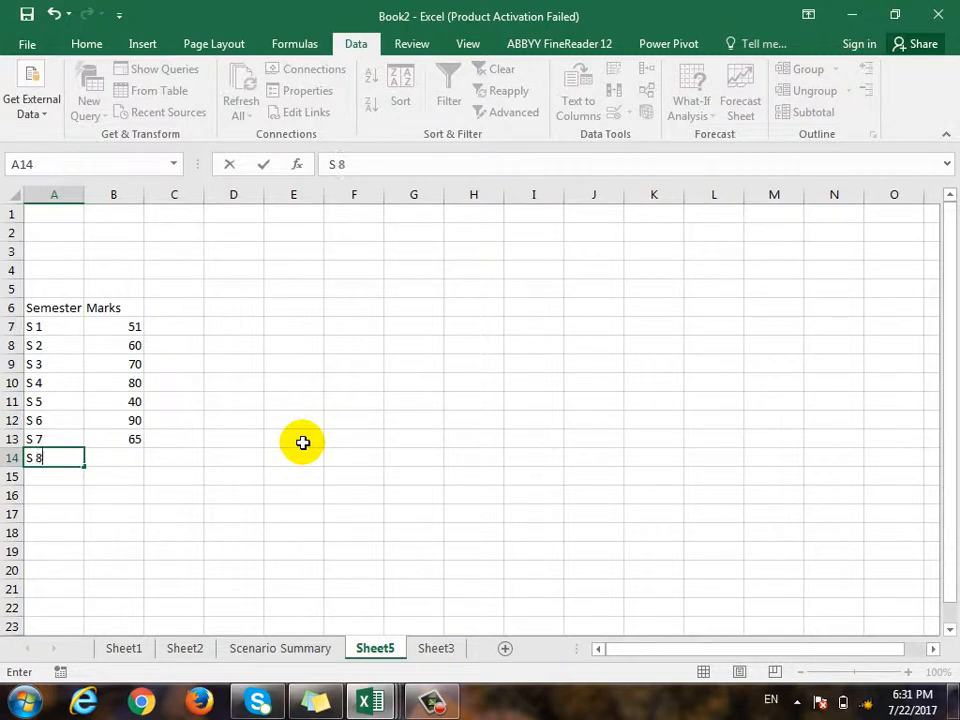
key(Return)
key(Up)
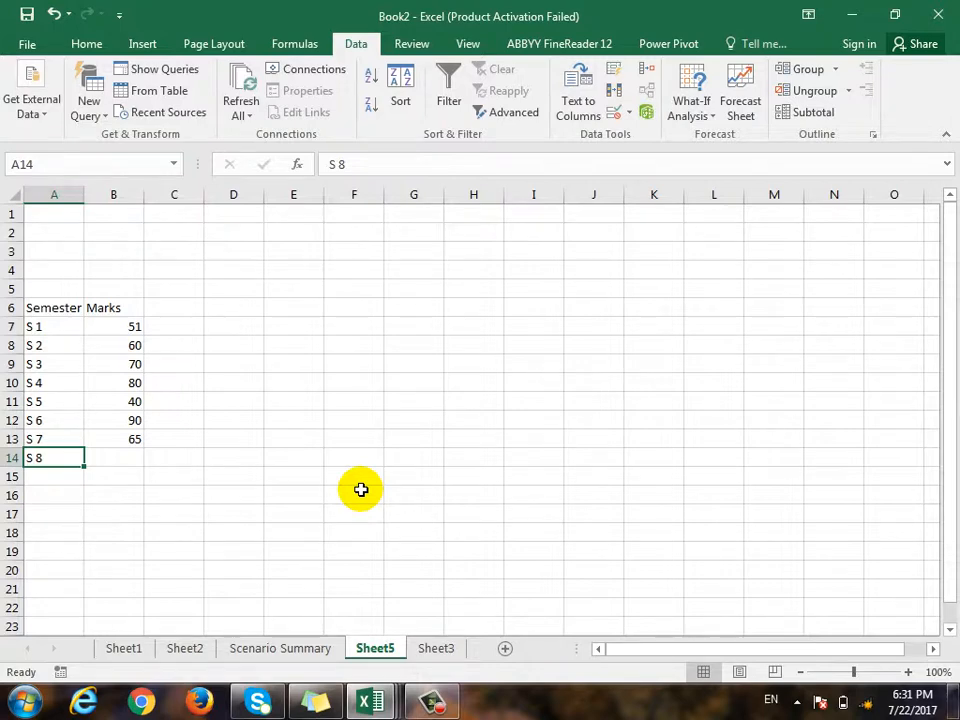
Close the Windows color scheme prompt without choosing an option and move to the empty row below S 8.
key(Right)
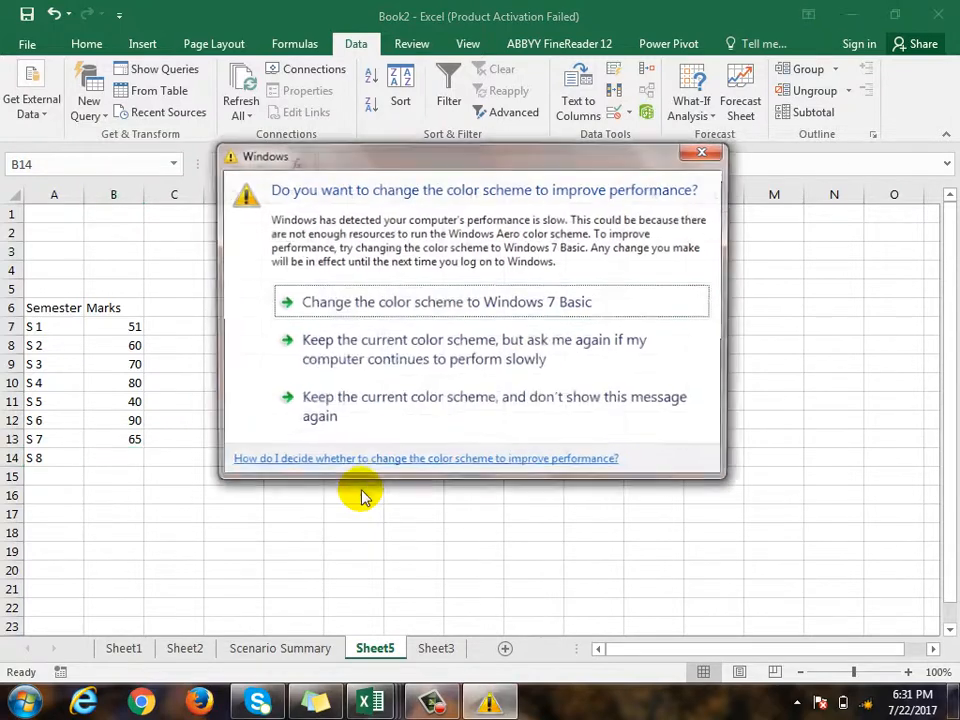
click(706, 152)
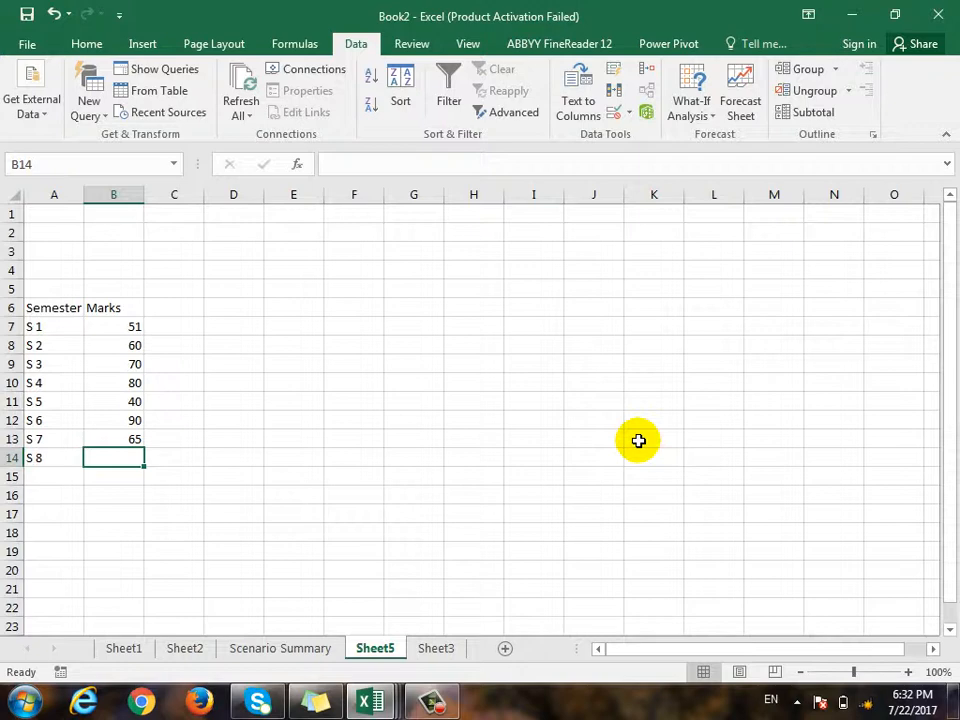
key(Return)
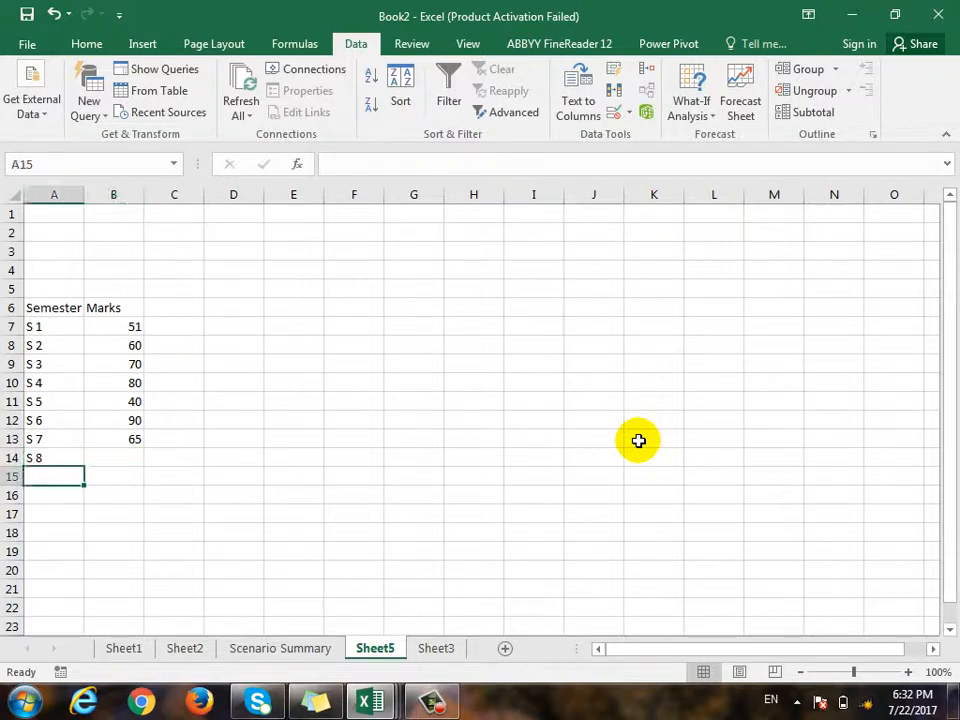
Enter the label Average in A15 below the semester list.
key(Down)
key(Up)
text(Total)
key(BackSpace)
key(BackSpace)
key(BackSpace)
key(BackSpace)
key(BackSpace)
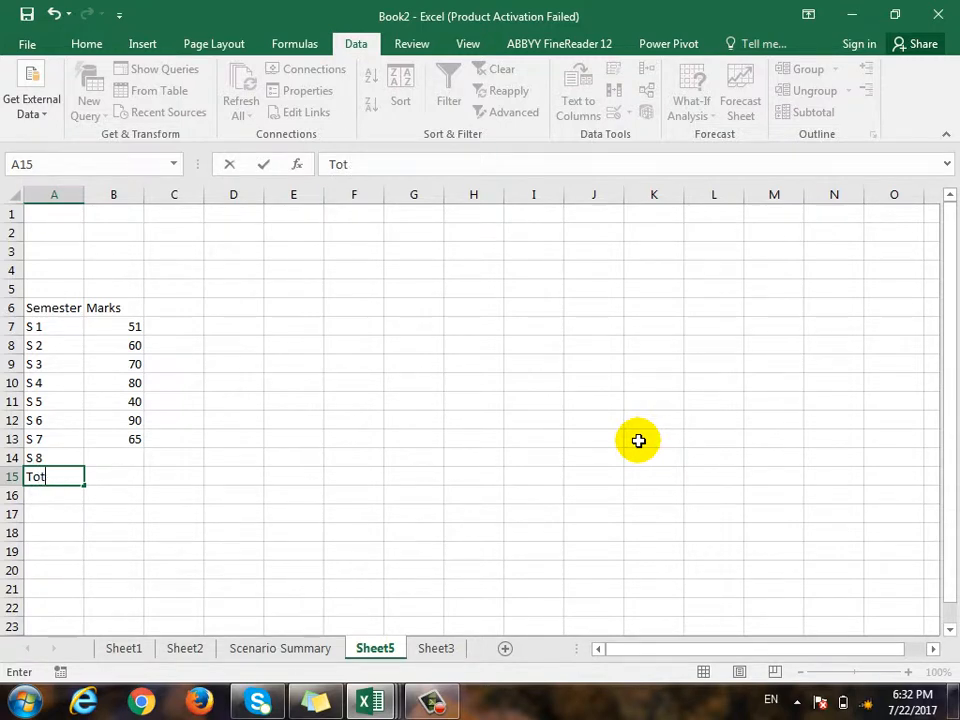
text(Average)
key(Return)
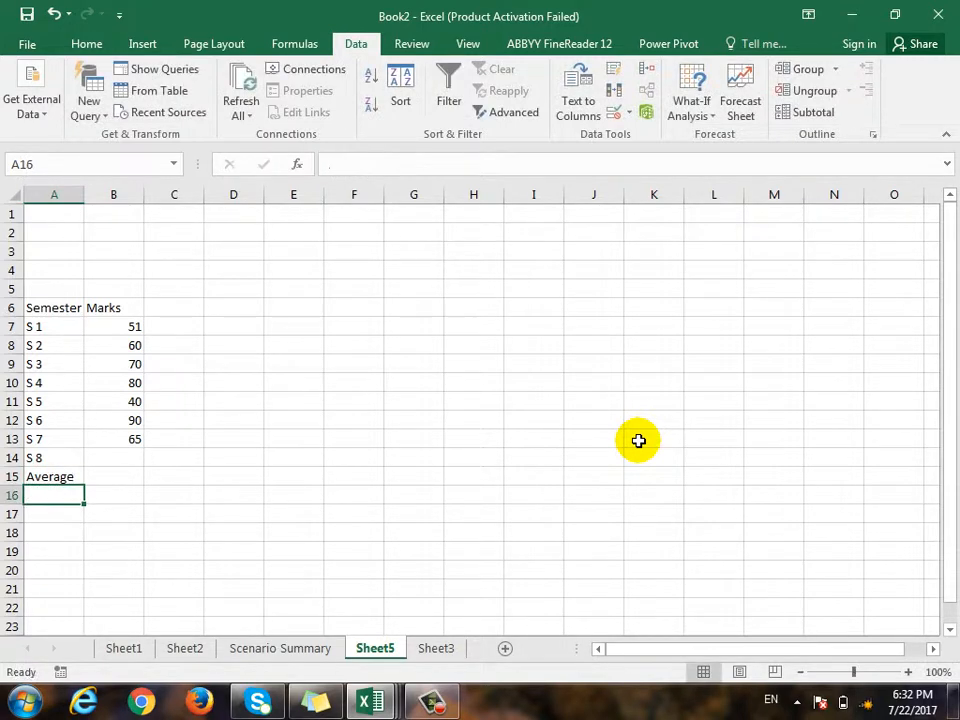
Calculate the average of the marks in B15 with =AVERAGE(B7:B14), including the empty S 8 mark.
key(Up)
key(Right)
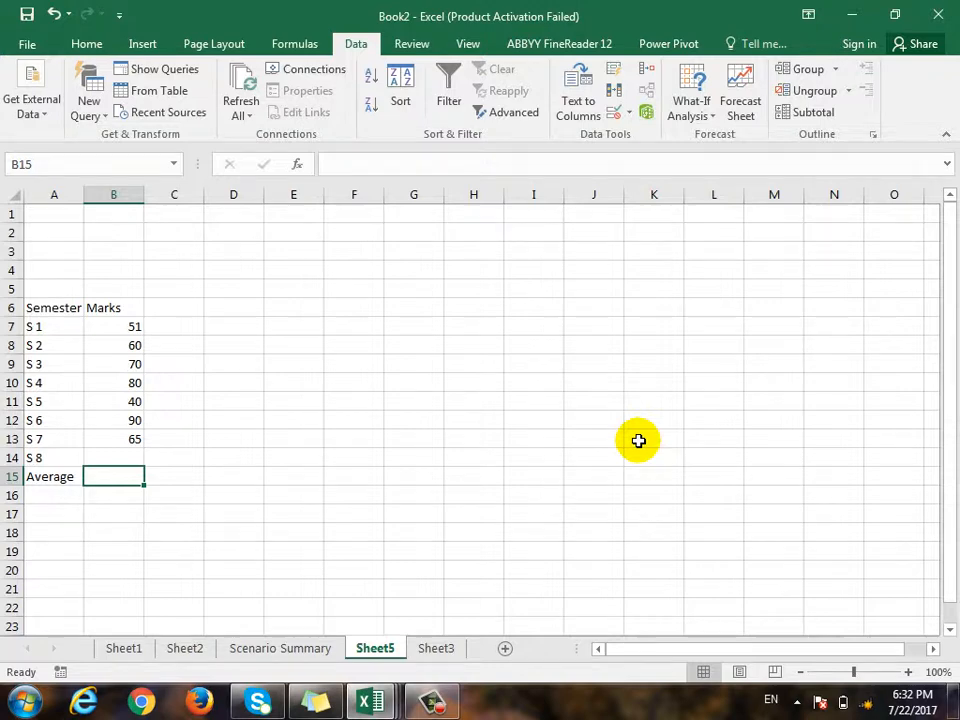
text(=ave)
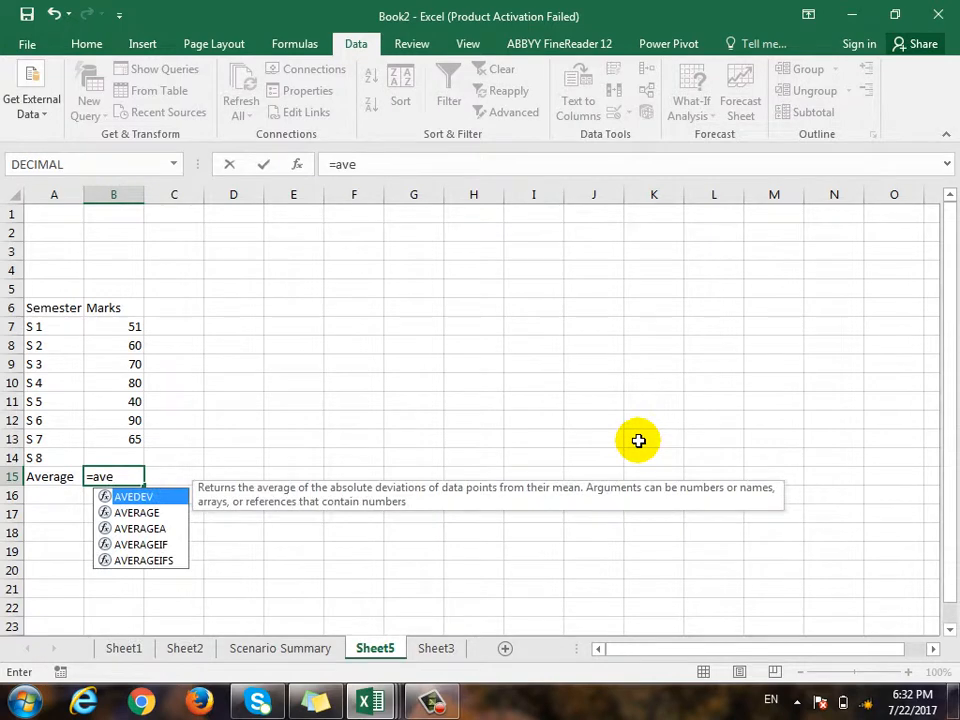
text(ra)
key(Tab)
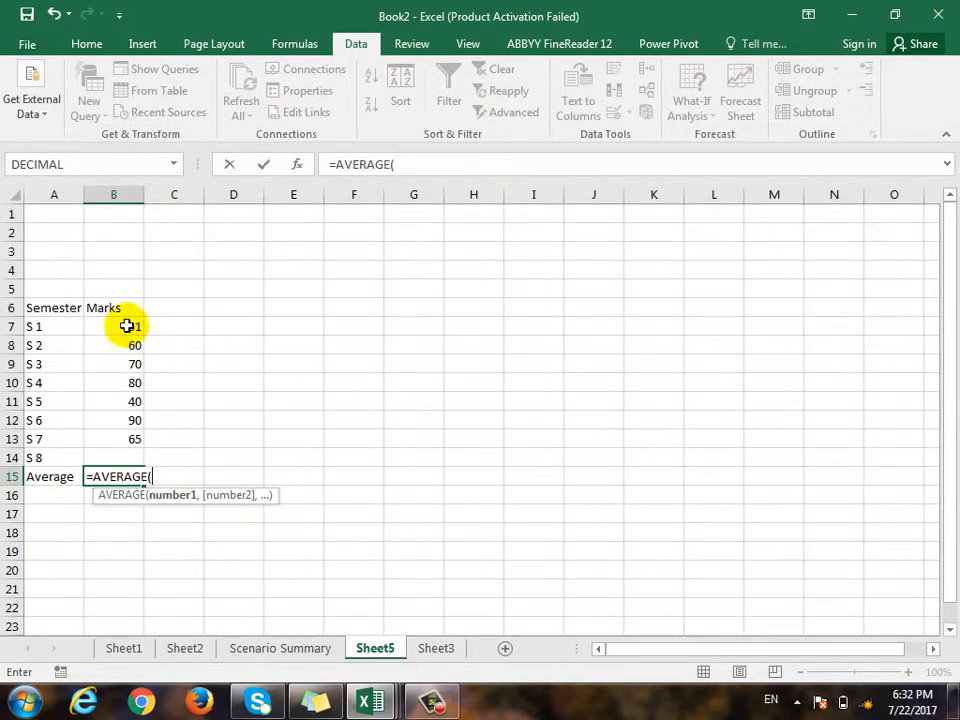
drag(127, 326, 137, 450)
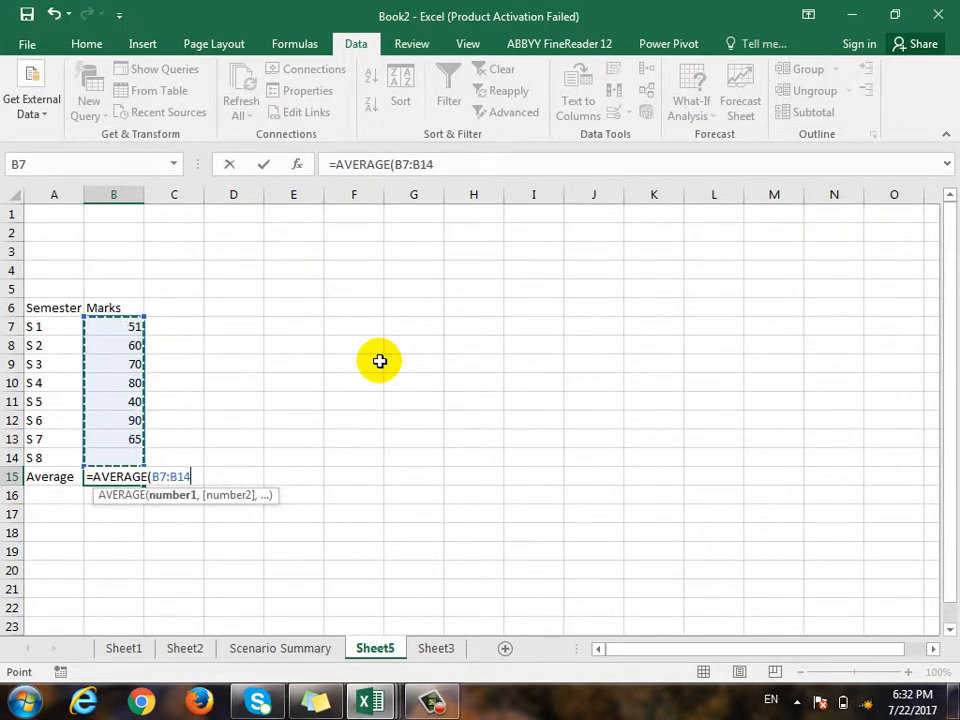
text())
key(Return)
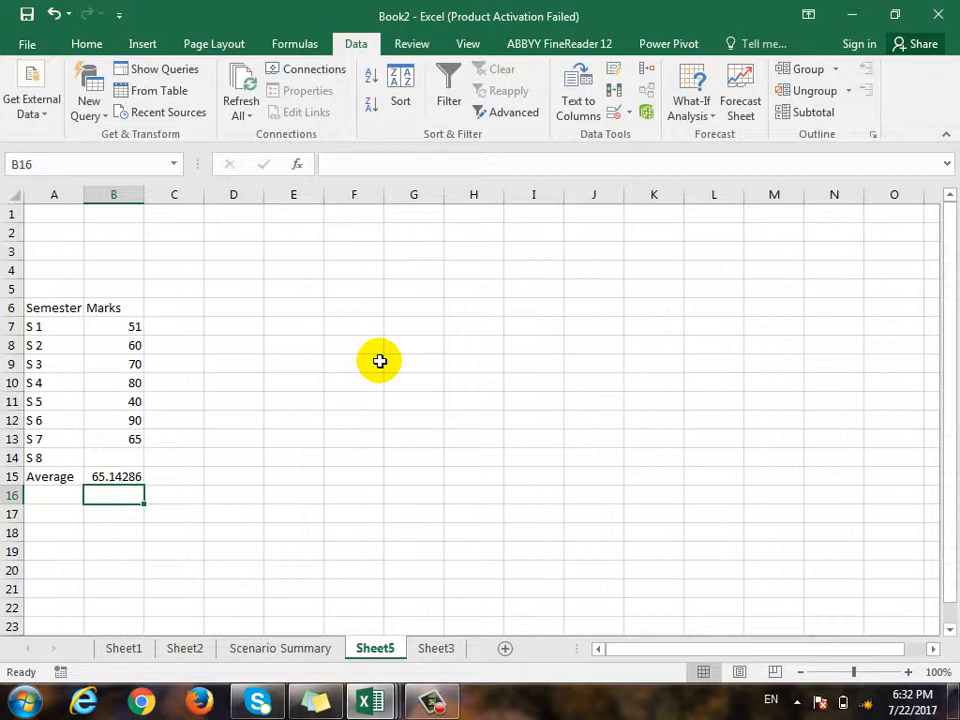
Start Goal Seek for the average in B15 with a target value of 75.
key(Up)
key(Up)
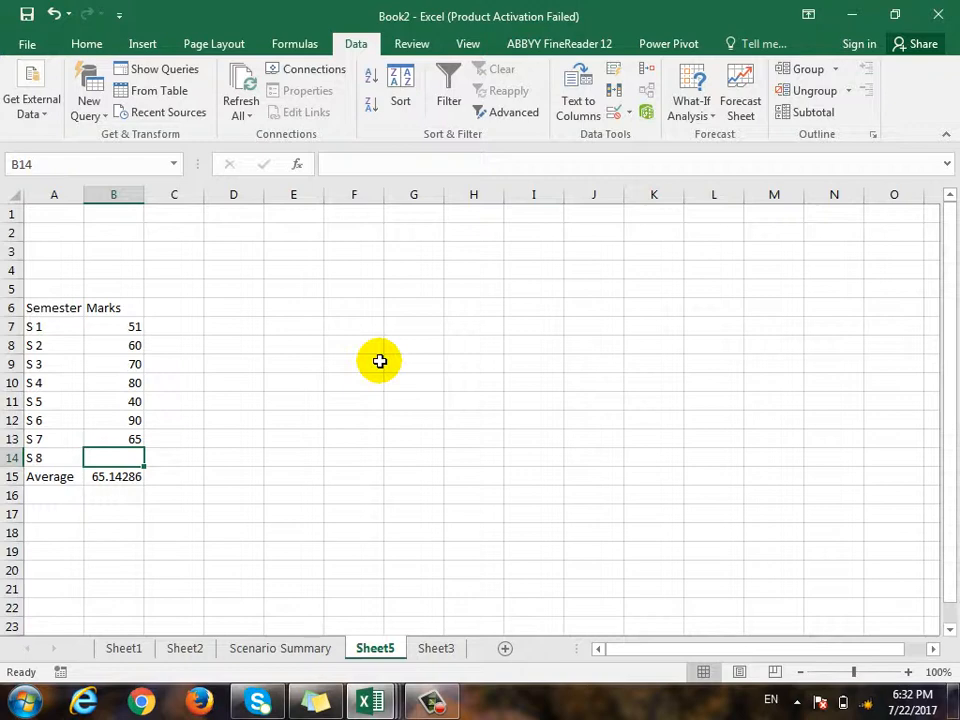
click(125, 474)
click(686, 106)
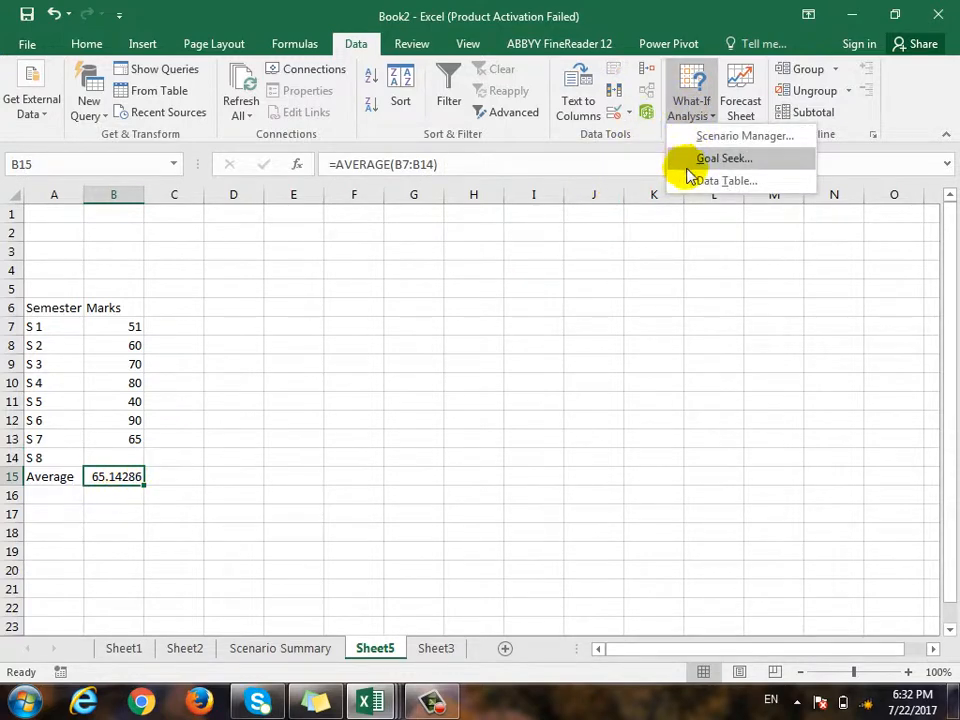
click(690, 158)
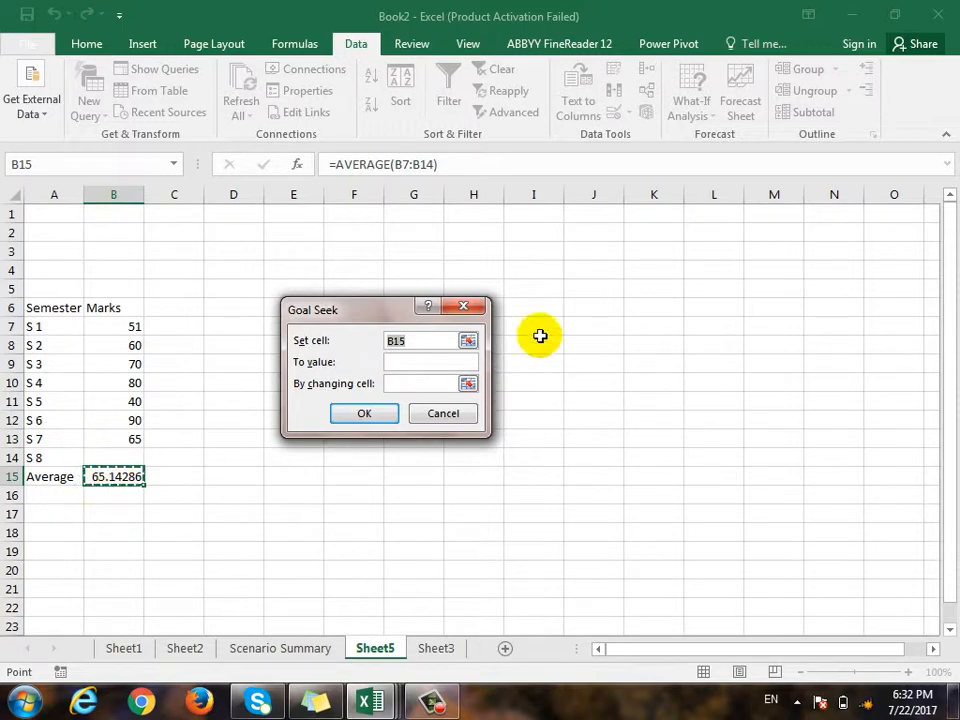
click(422, 344)
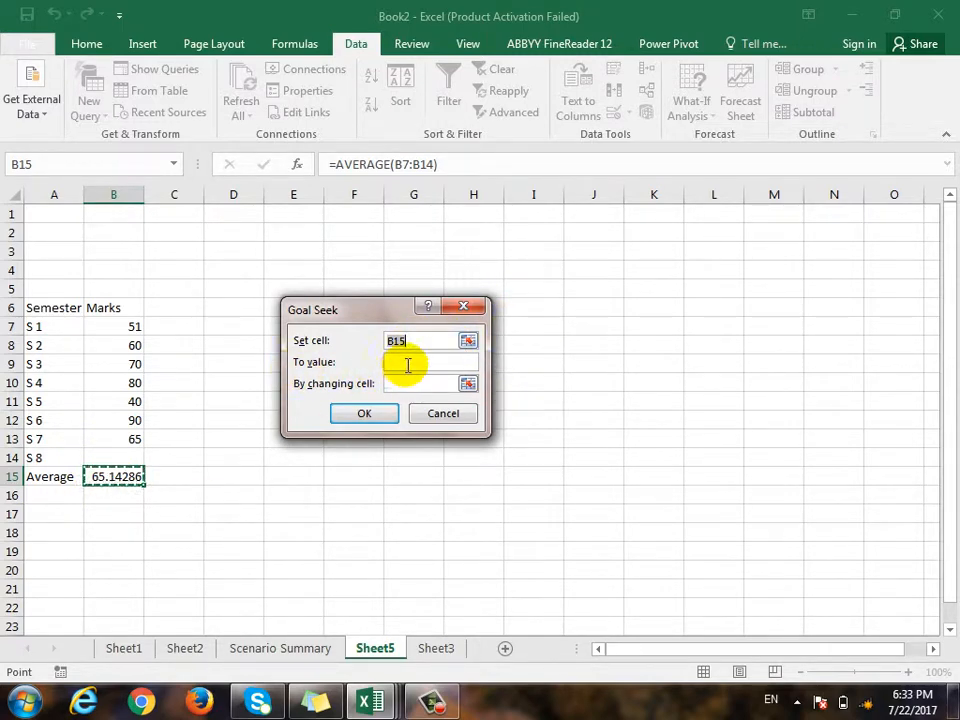
click(407, 364)
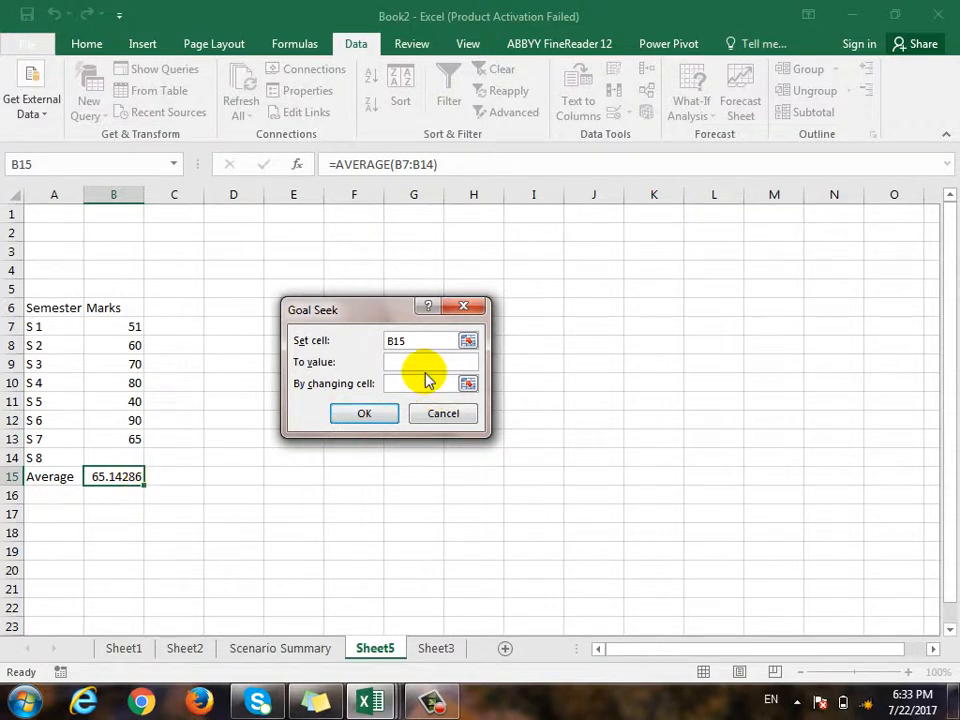
text(75)
Choose the S 8 mark in B14 as the changing cell, run Goal Seek and keep its solution.
click(443, 385)
click(468, 384)
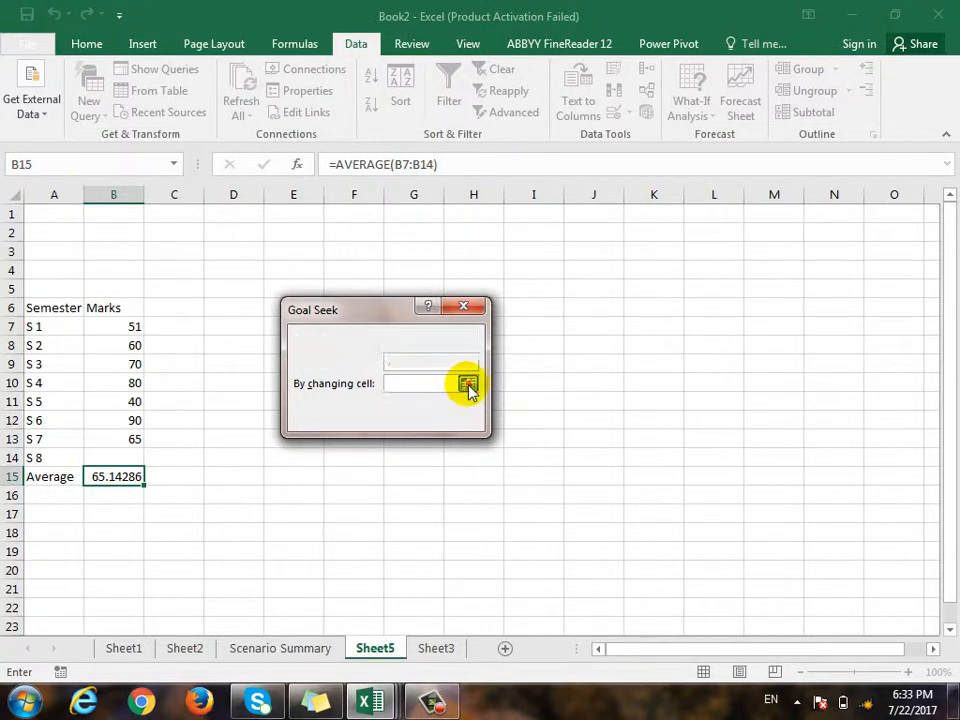
click(131, 456)
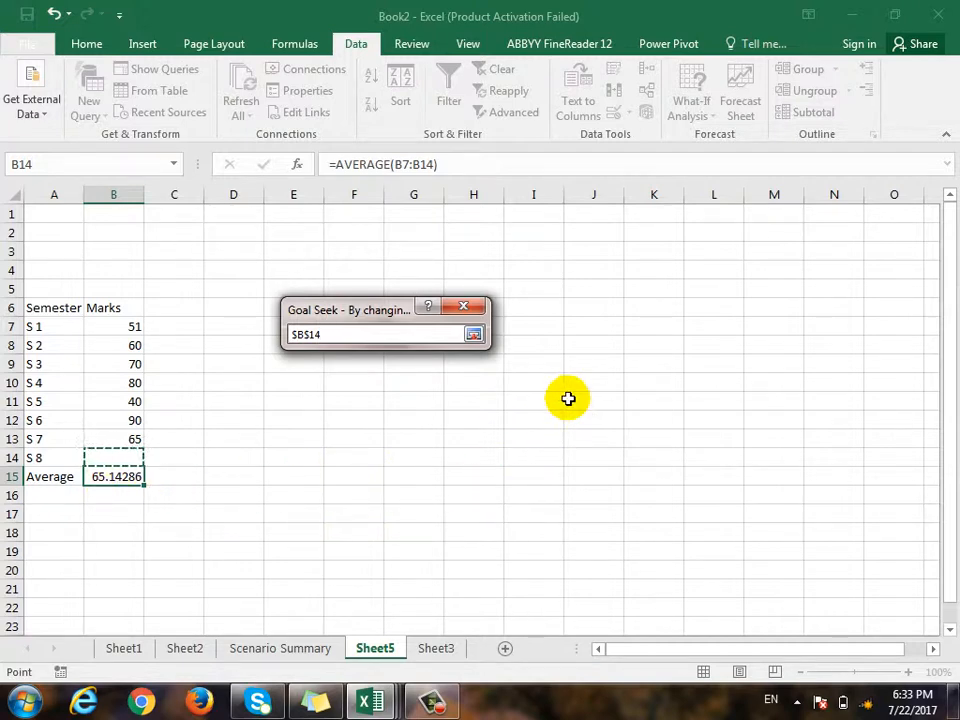
click(472, 337)
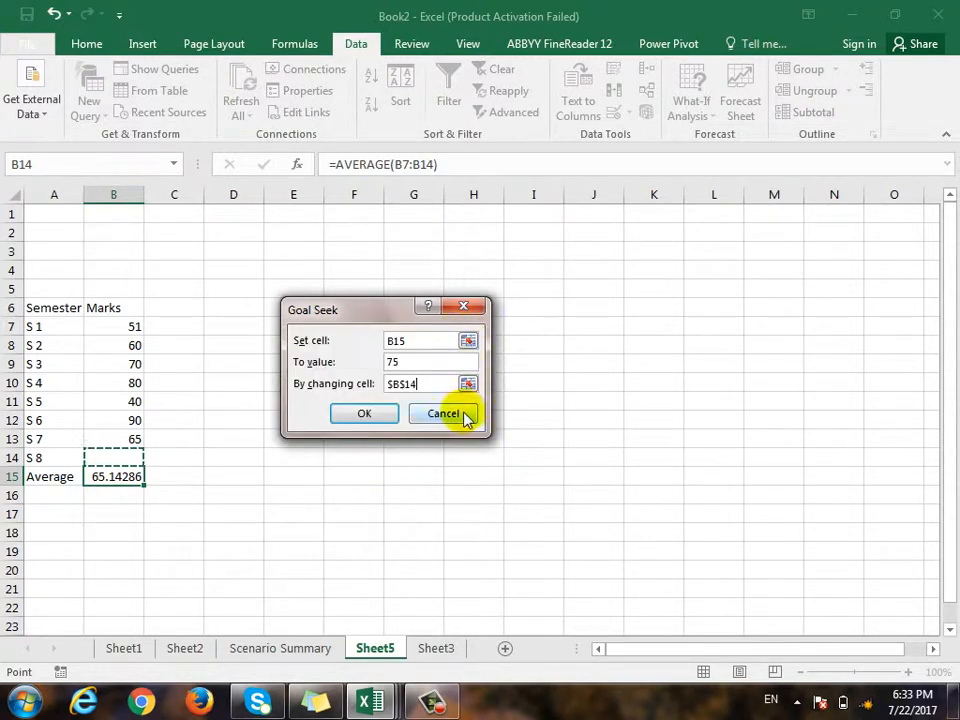
click(377, 412)
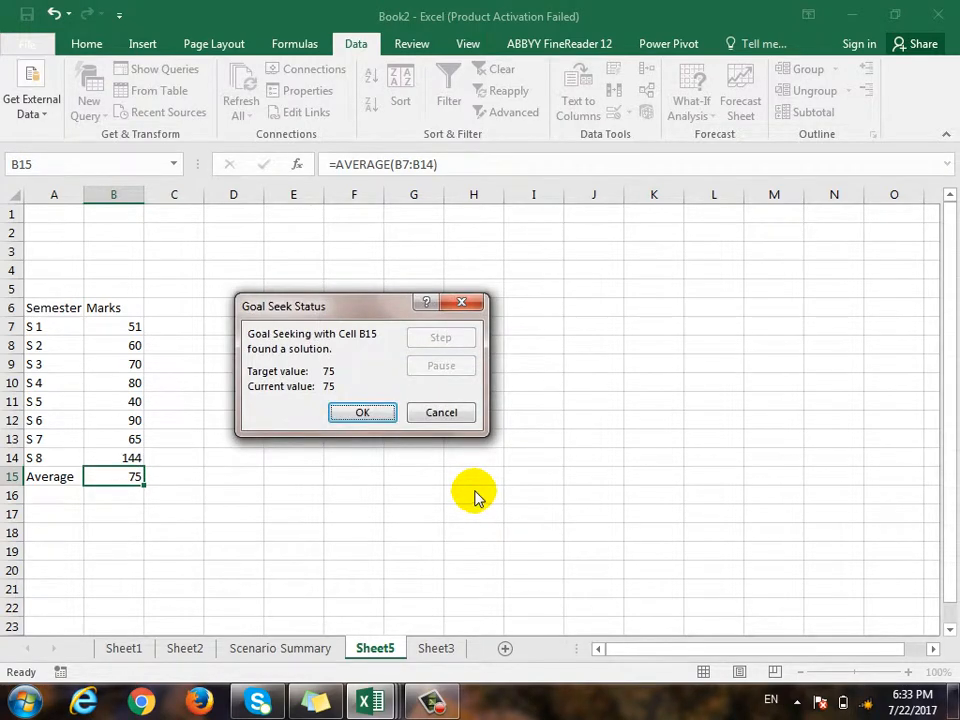
click(379, 416)
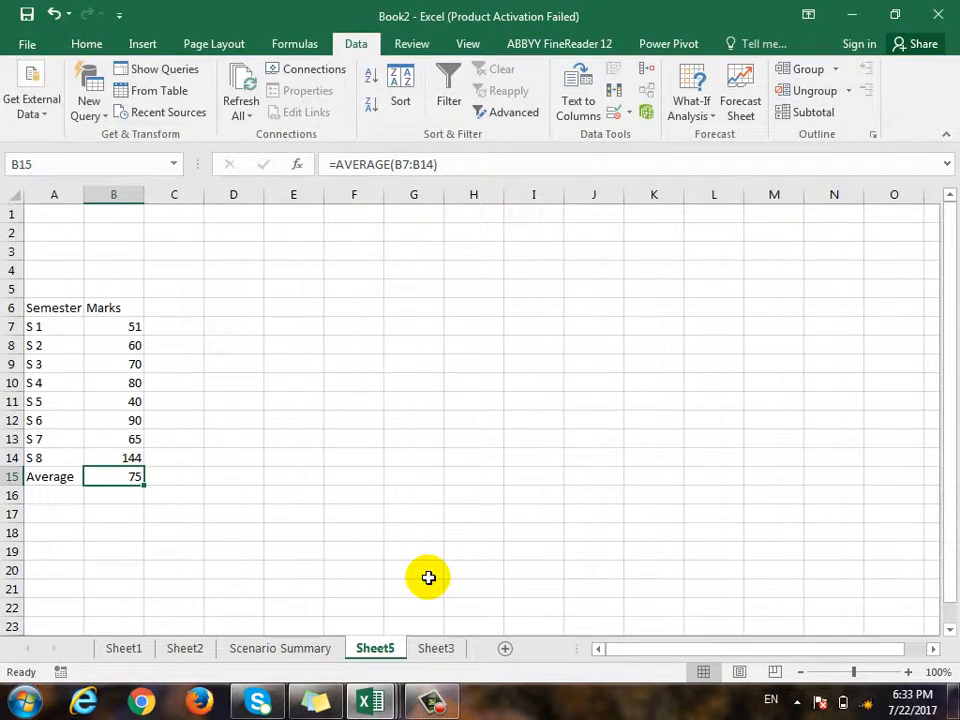
Enter 24 in C7 and 15 in C8 beside the S 1 and S 2 marks.
key(Right)
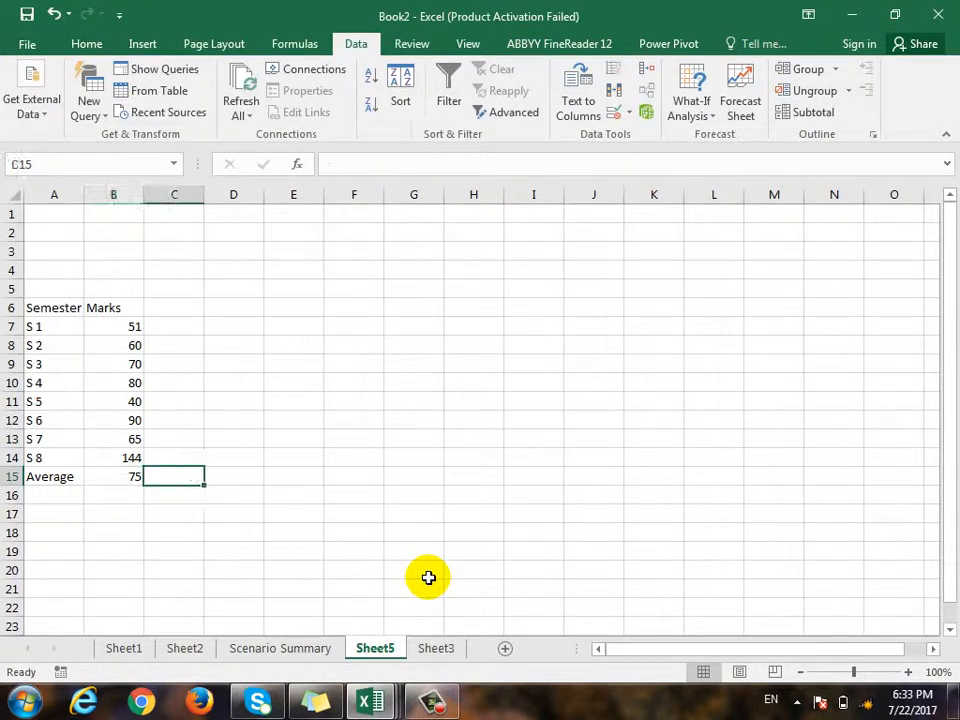
key(Up)
key(Up)
key(Up)
key(Up)
key(Up)
key(Up)
key(Up)
key(Up)
key(Left)
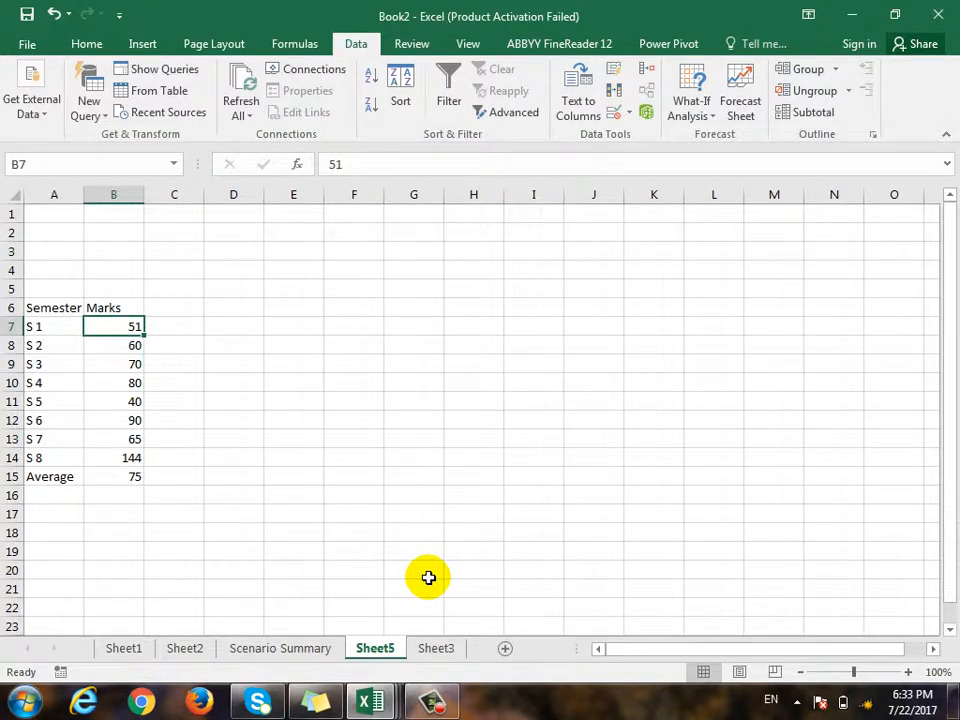
key(Right)
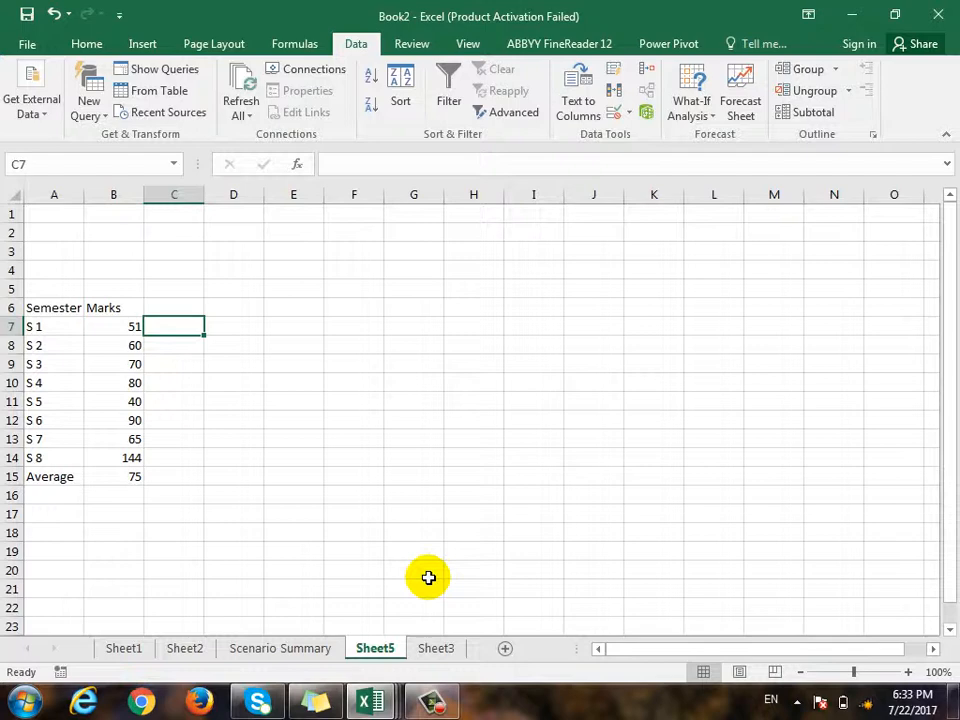
text(24)
key(Return)
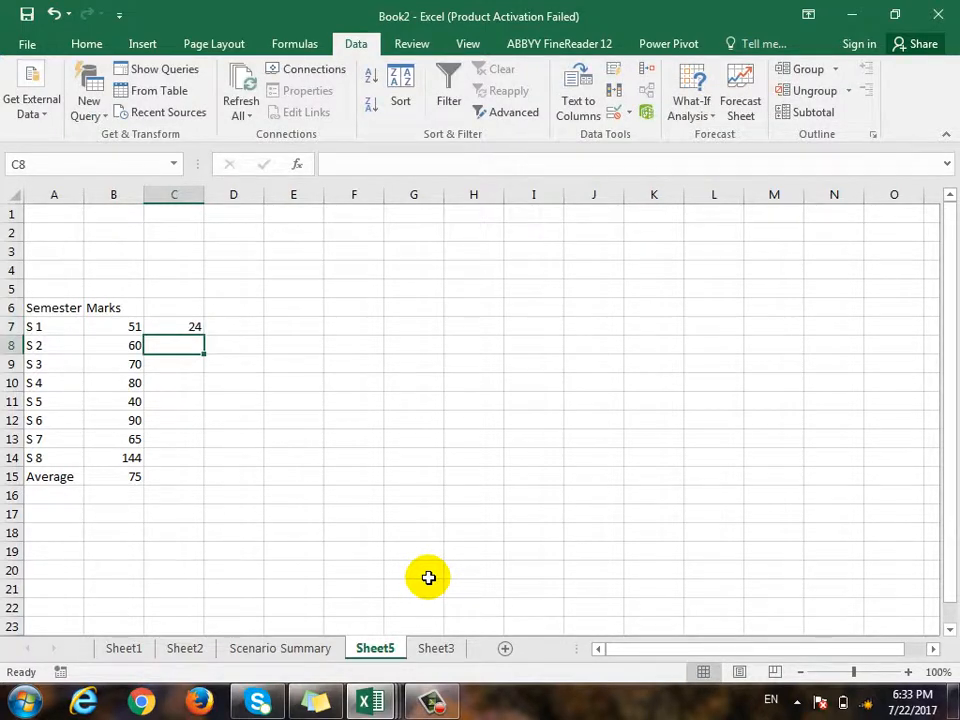
text(15)
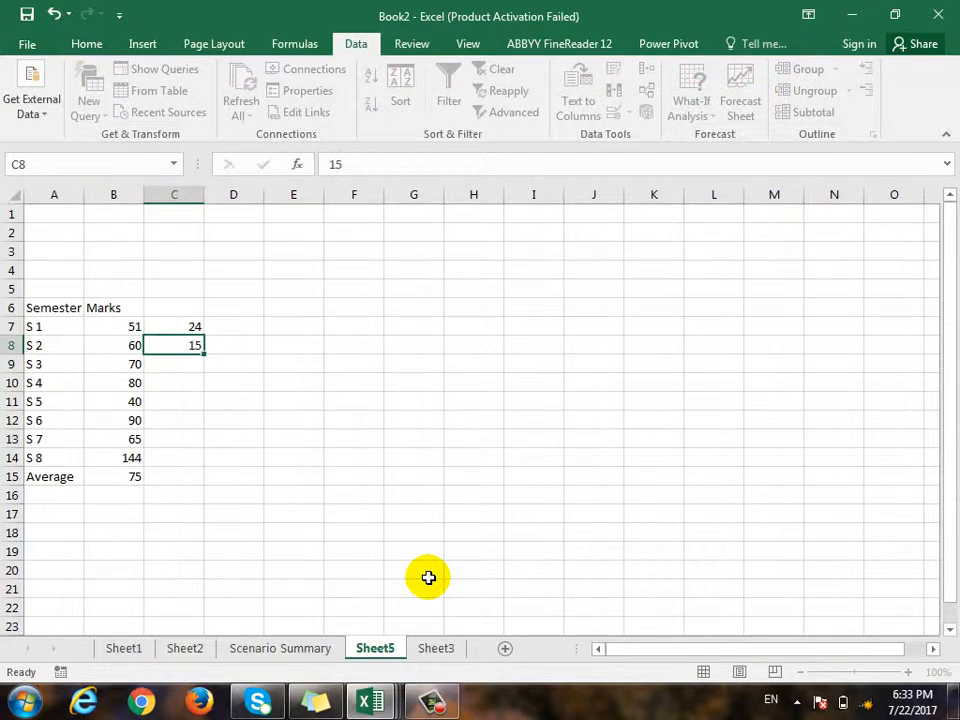
key(Return)
text(5)
key(Return)
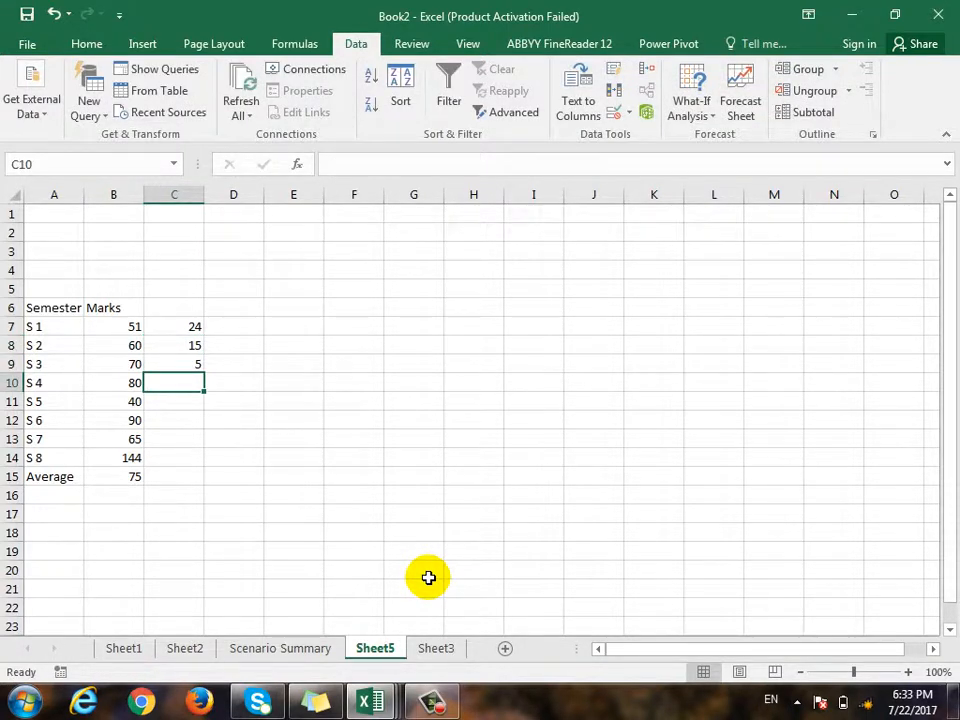
key(Up)
key(Delete)
Enter 35 in C11 beside the S 5 mark.
key(Down)
key(Down)
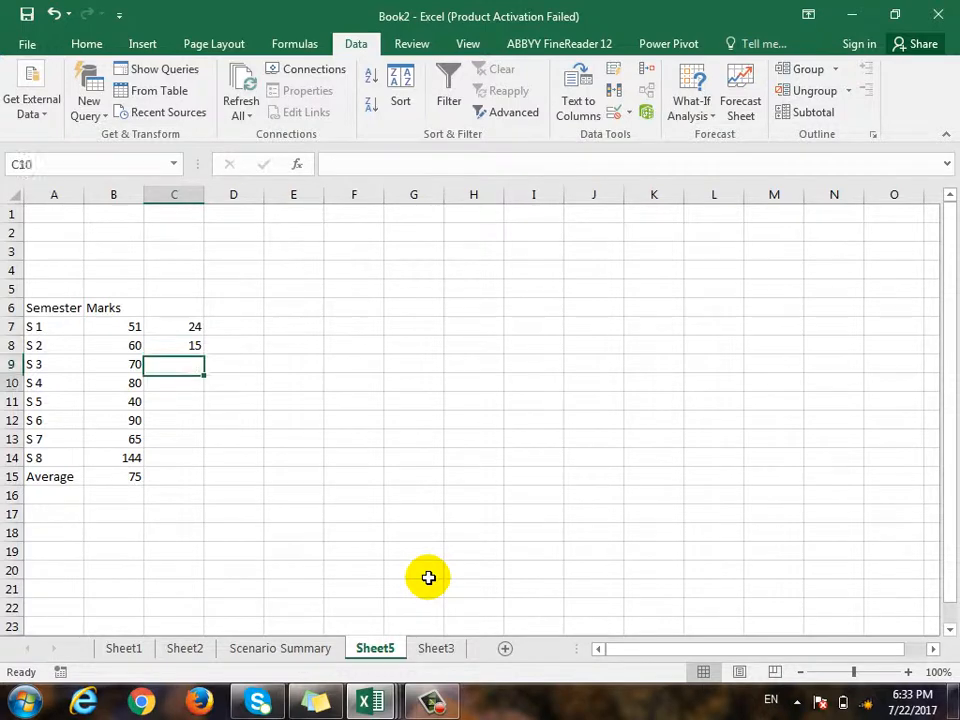
text(35)
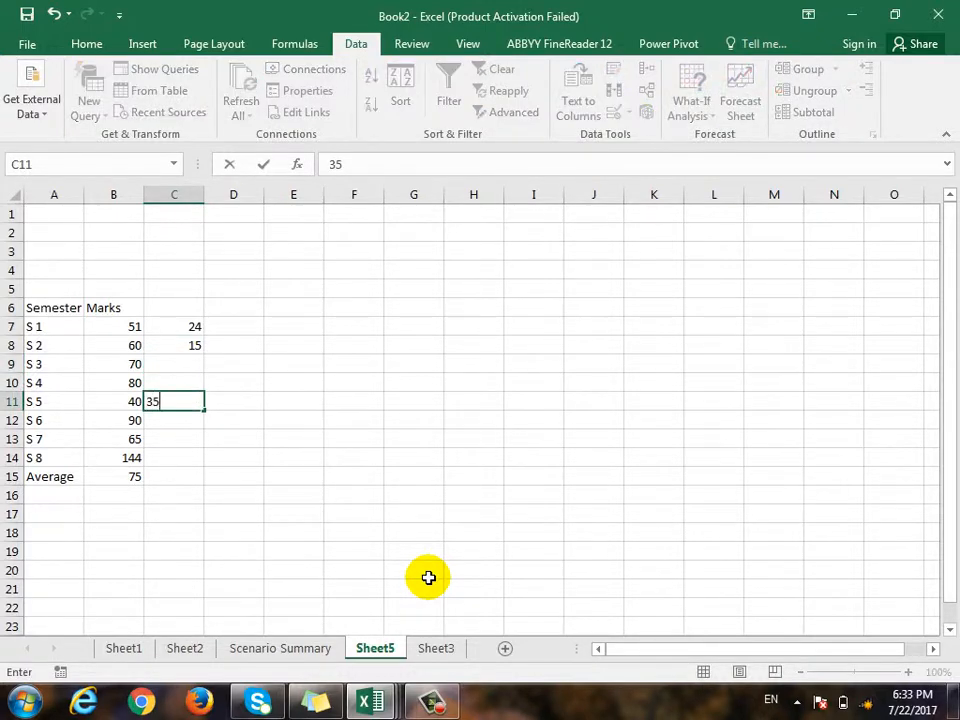
key(Return)
key(Up)
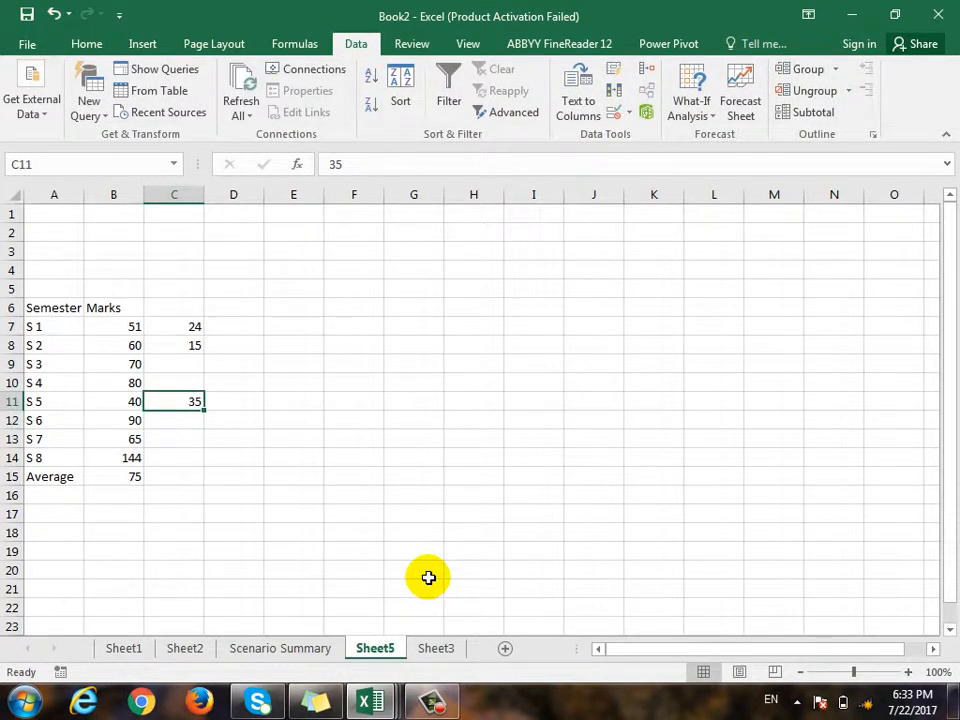
Enter 75 in C13 beside the S 7 mark.
key(Down)
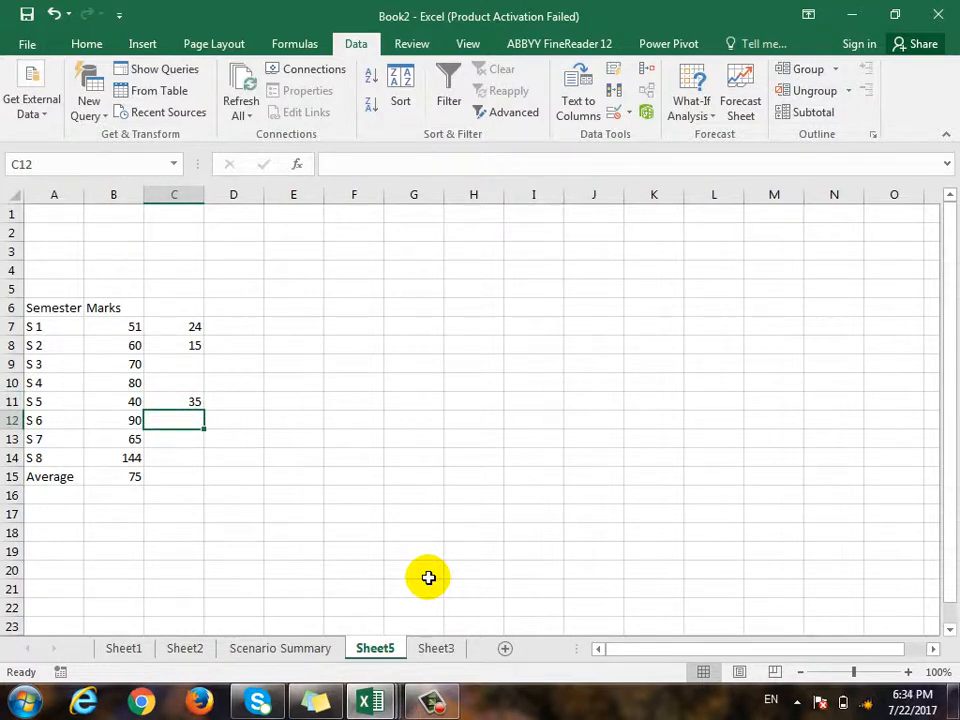
key(Down)
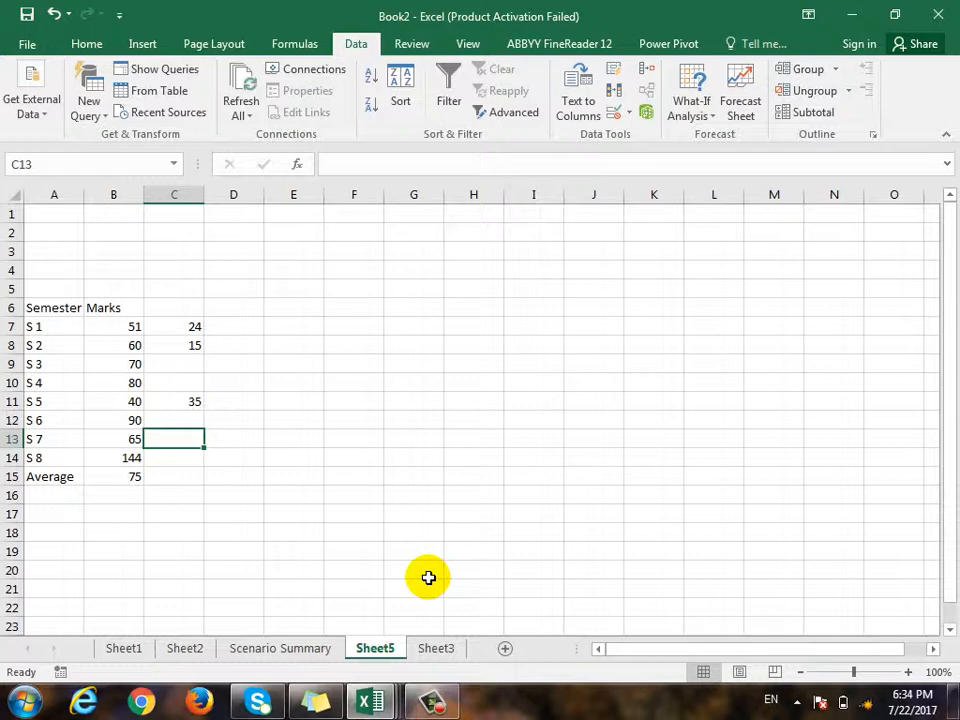
key(Up)
key(Down)
key(Up)
key(Up)
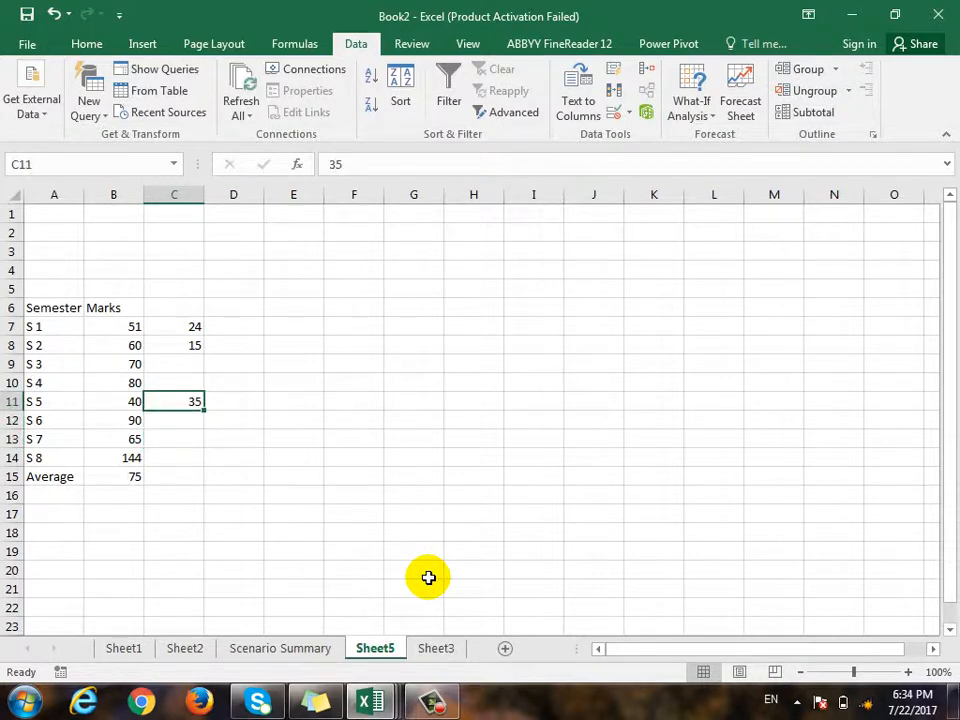
key(Down)
key(Down)
text(754)
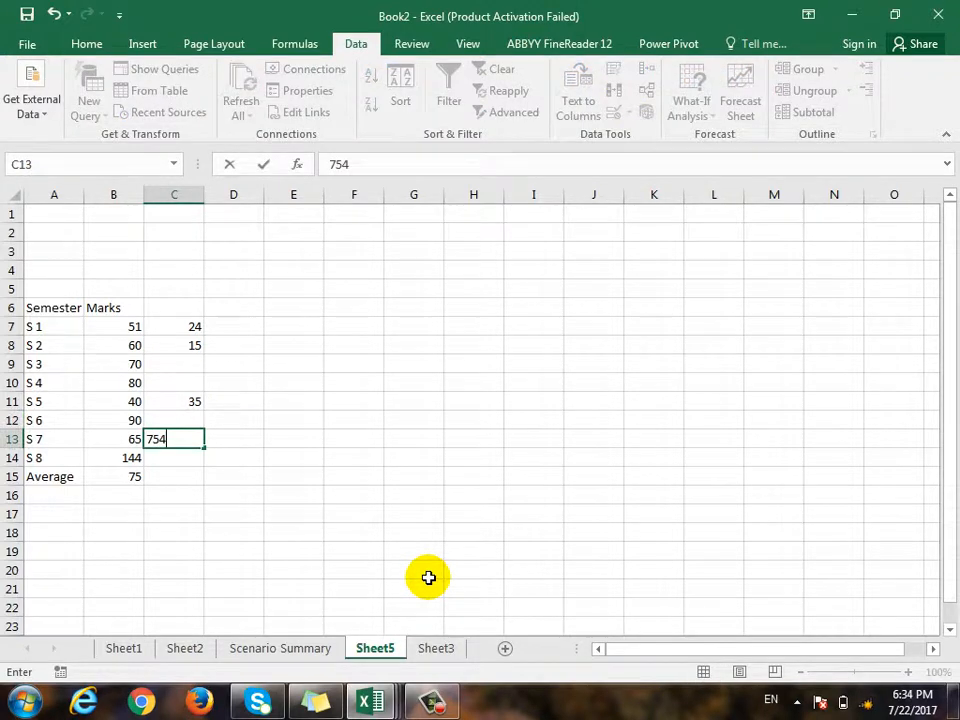
key(BackSpace)
Select C7:C13 to check the sum of the values entered beside the marks.
key(shift+Up)
key(shift+Up)
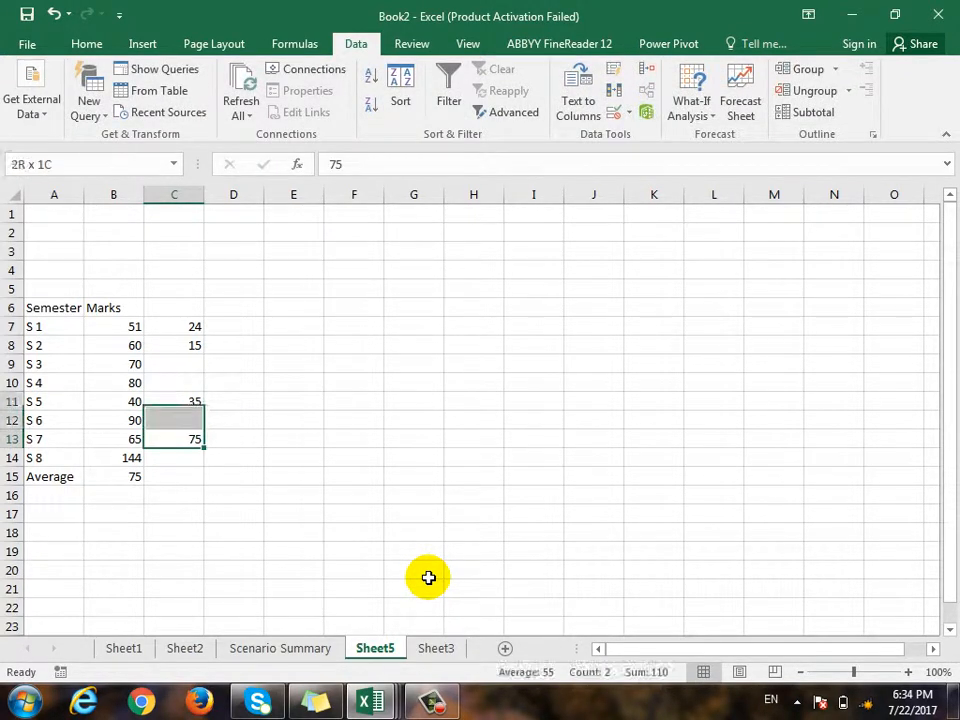
key(shift+Up)
key(shift+Up)
key(shift+Up)
key(shift+Up)
key(shift+Up)
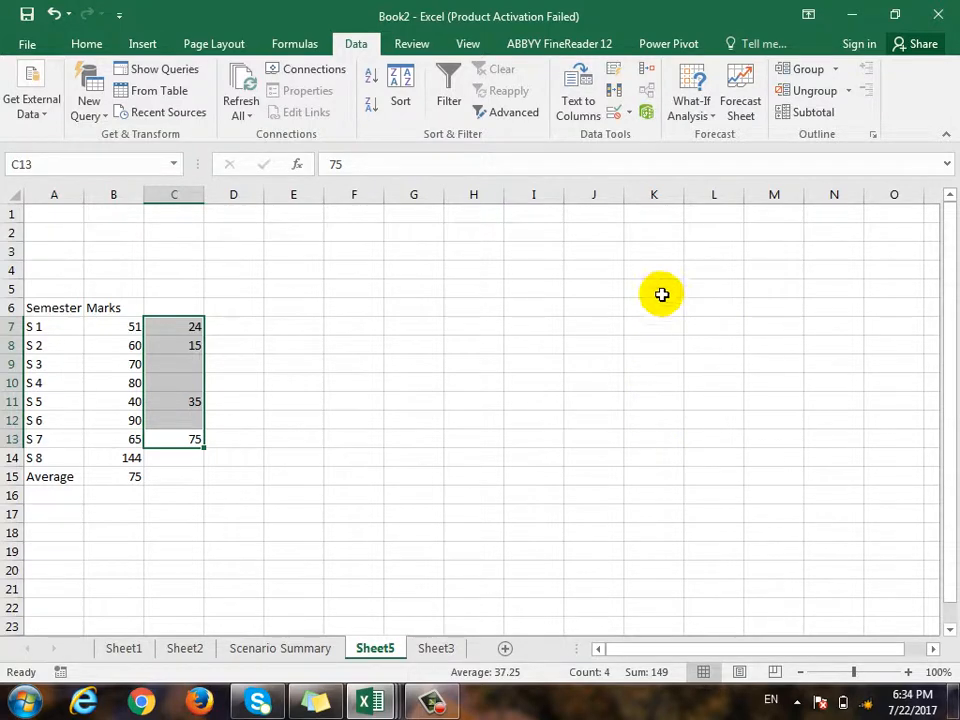
Run Goal Seek to set the average in B15 to 80 by changing the S 8 mark in B14.
click(662, 254)
click(140, 475)
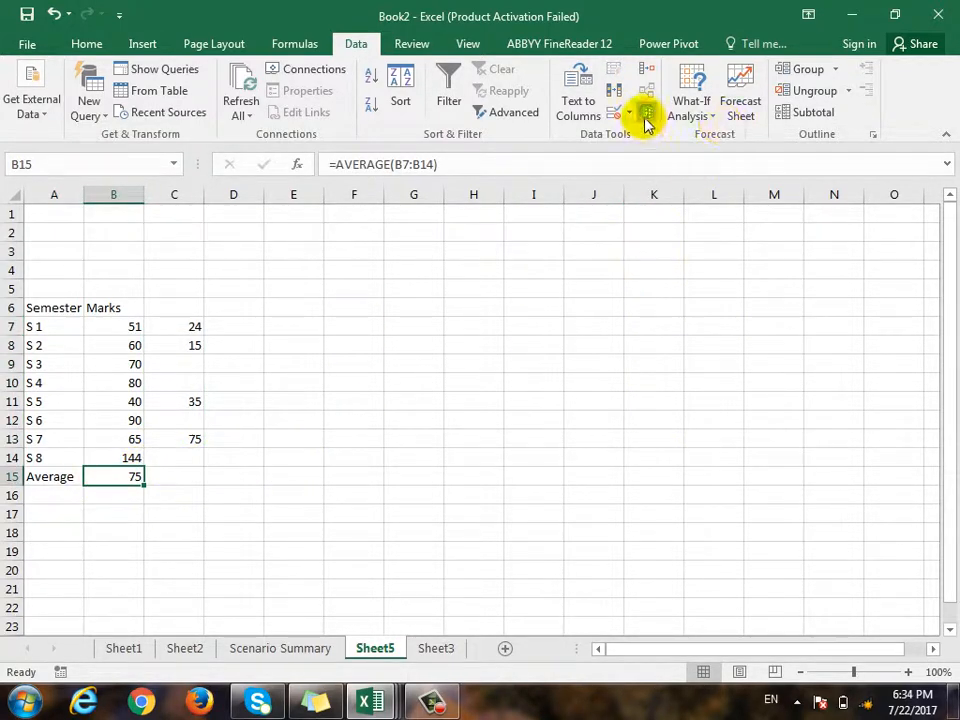
click(696, 118)
click(708, 160)
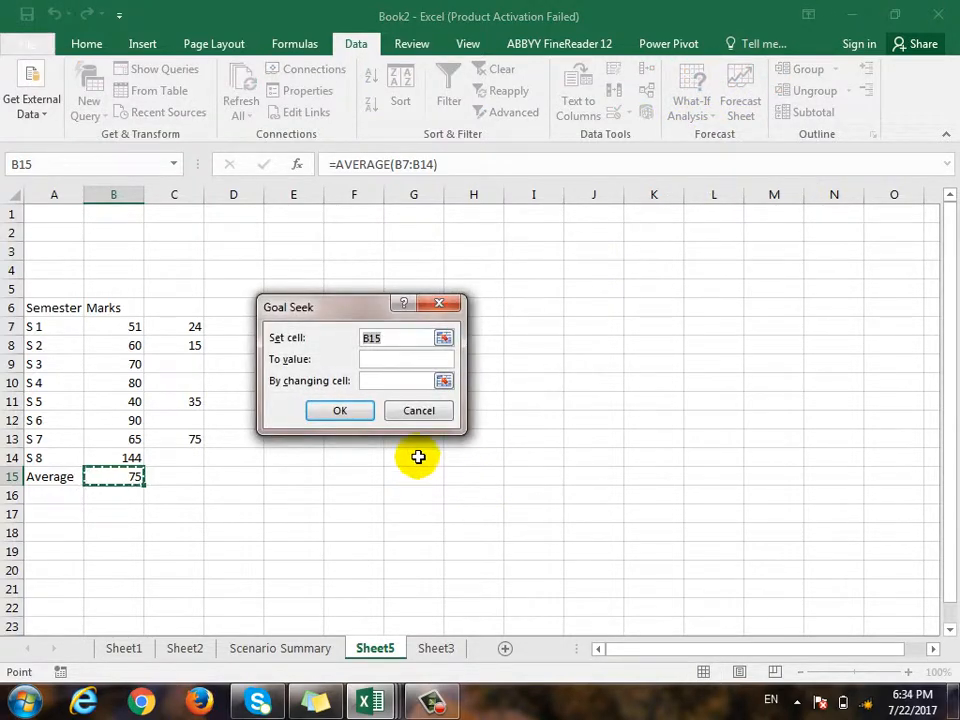
click(402, 359)
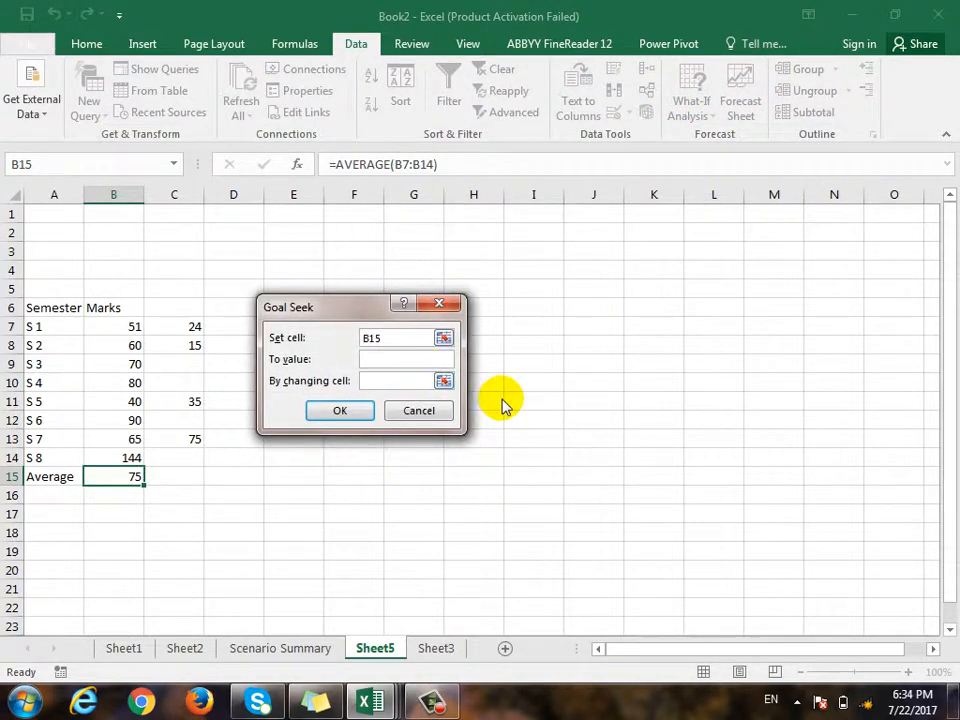
text(80)
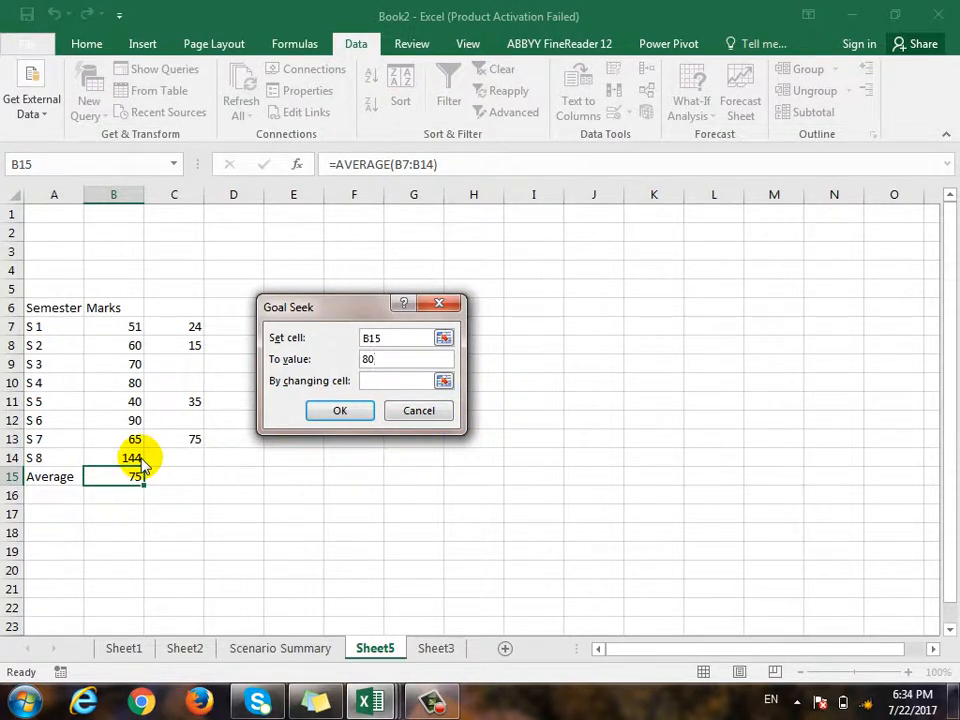
click(445, 382)
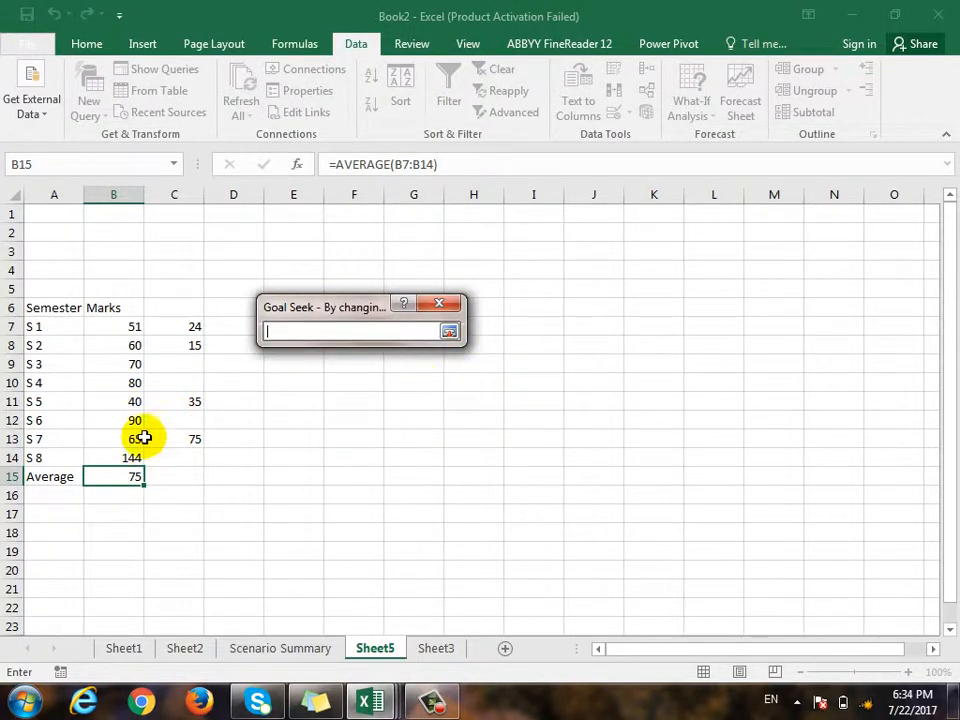
click(133, 458)
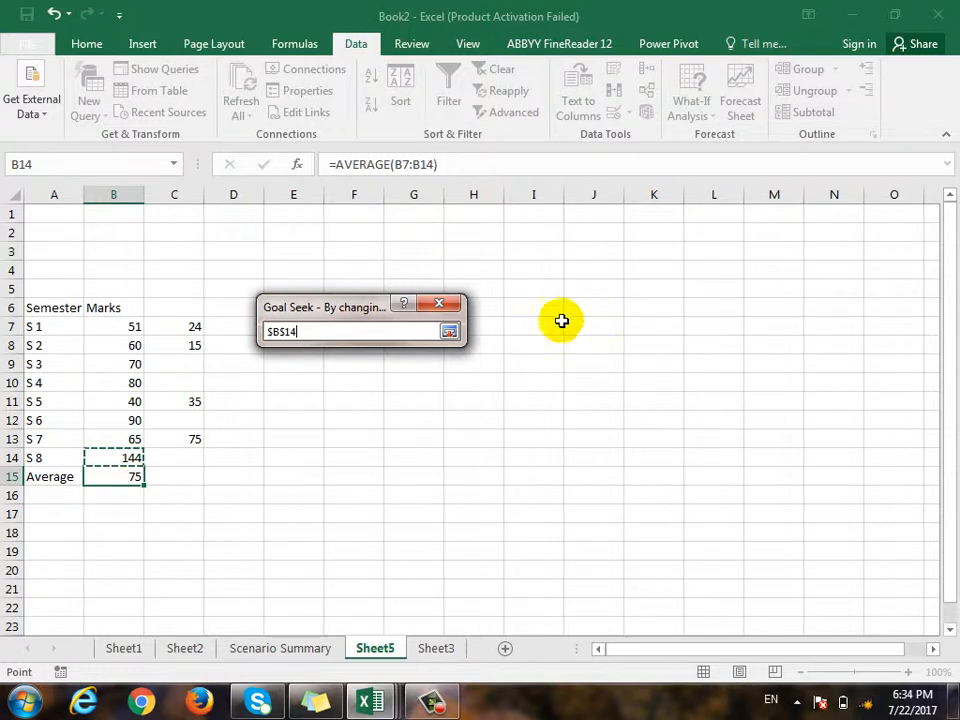
click(449, 331)
click(366, 407)
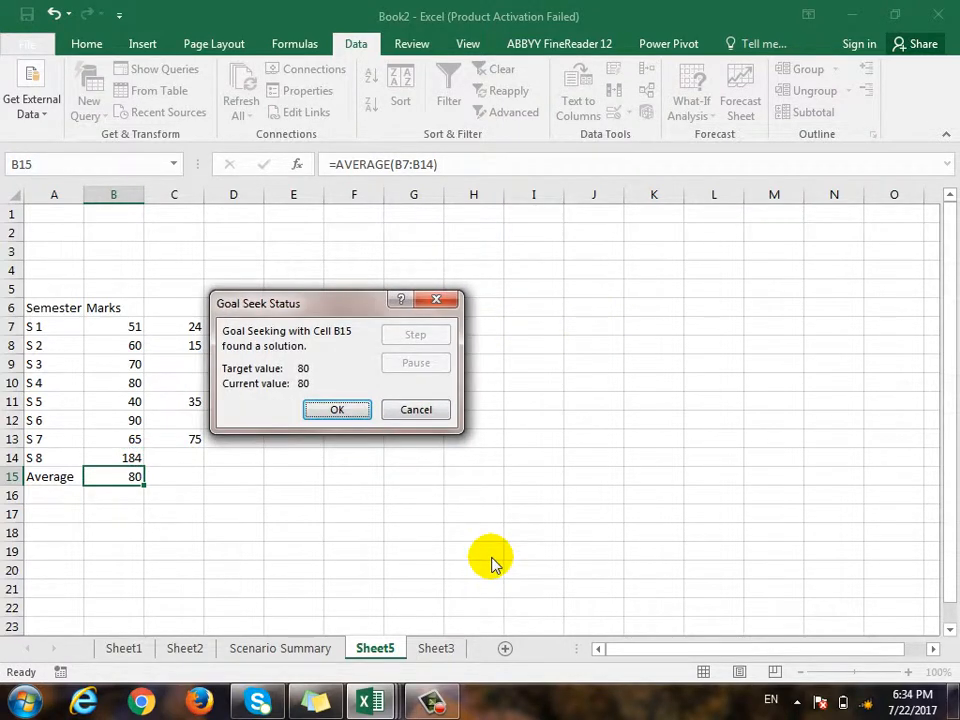
click(334, 410)
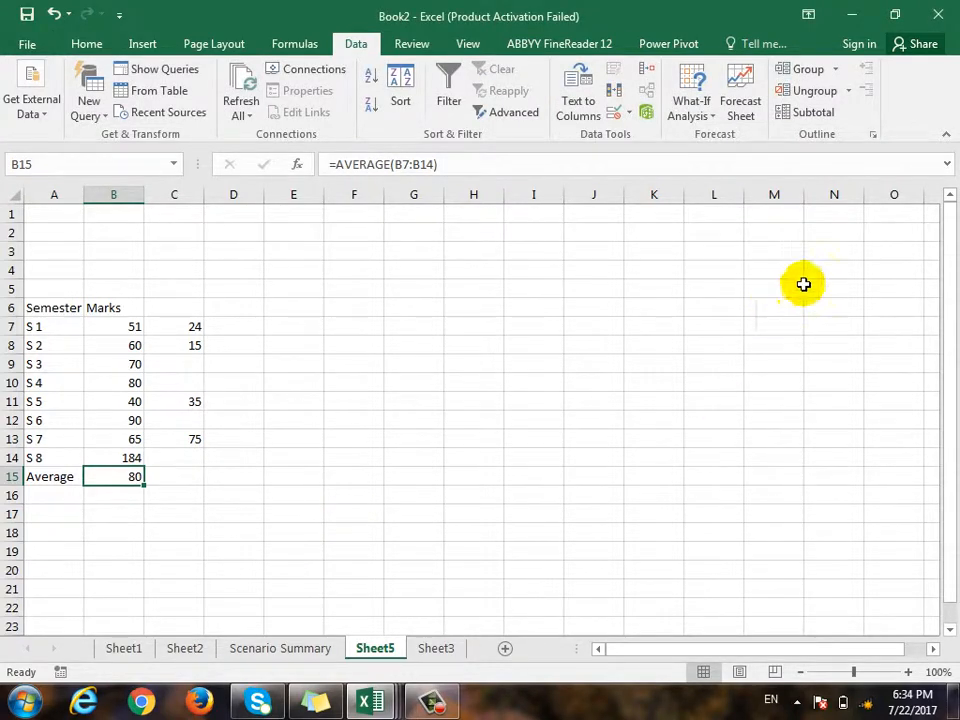
Run Goal Seek to set the average in B15 to 65 by changing the S 8 mark in B14.
click(690, 108)
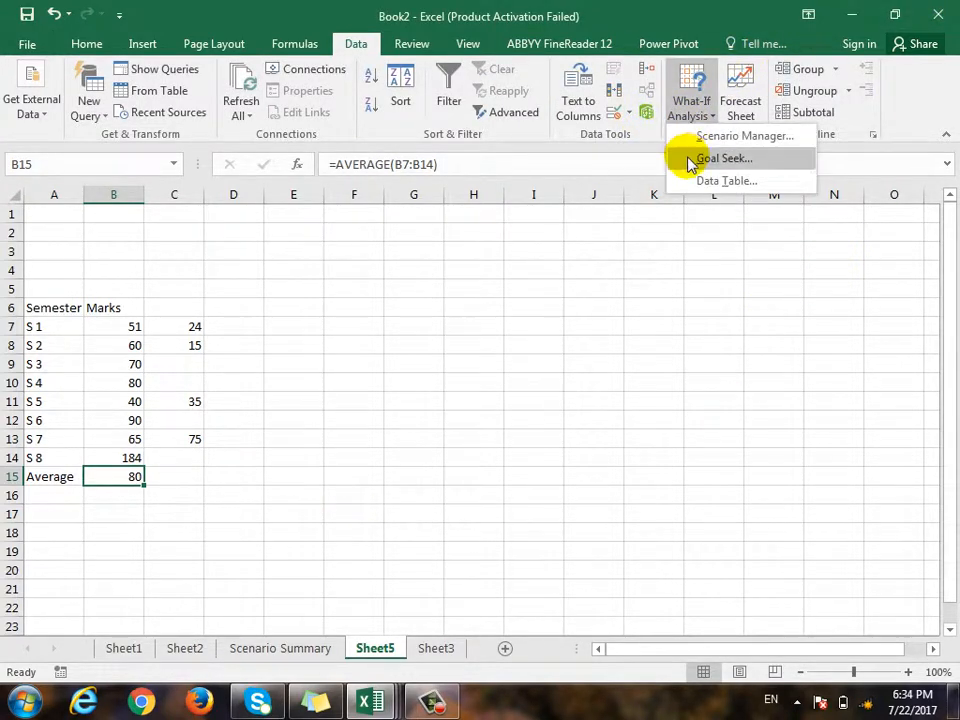
click(690, 159)
click(354, 357)
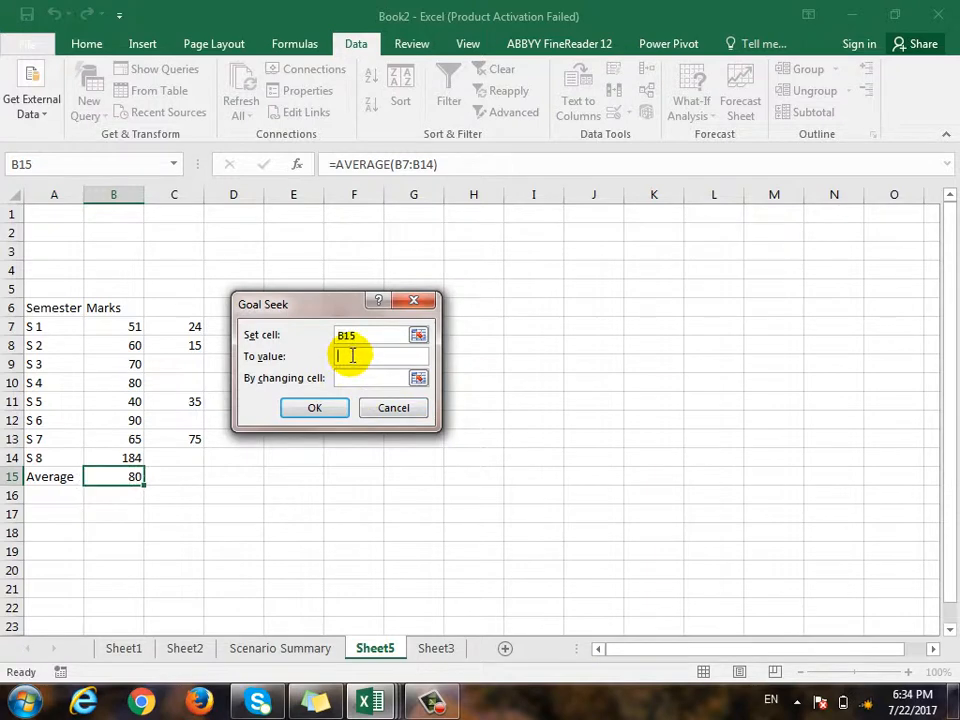
text(65)
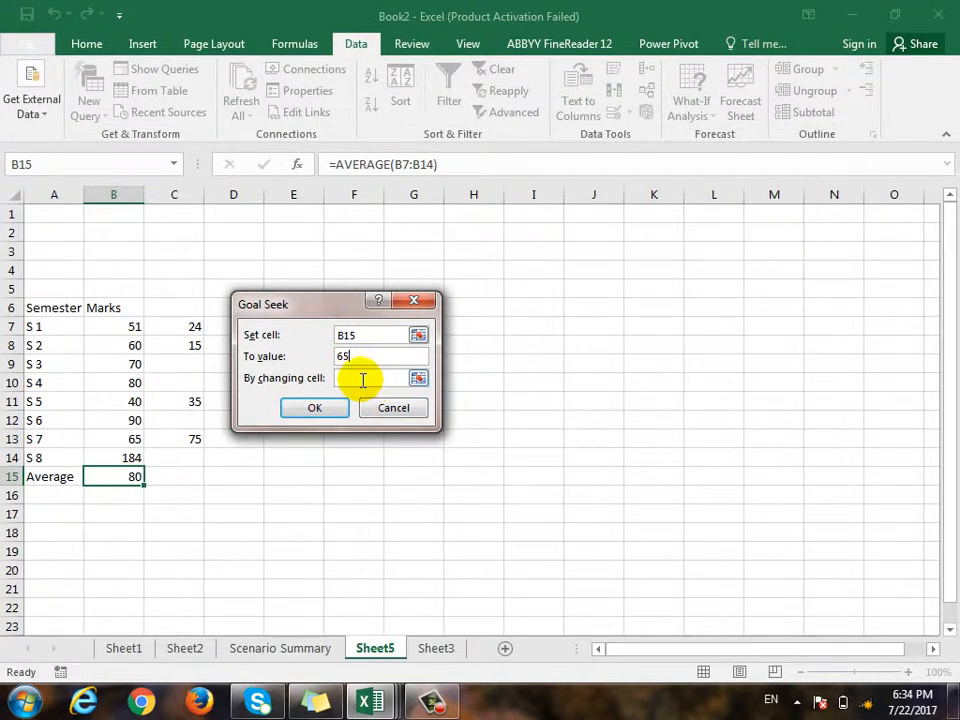
click(418, 378)
click(110, 458)
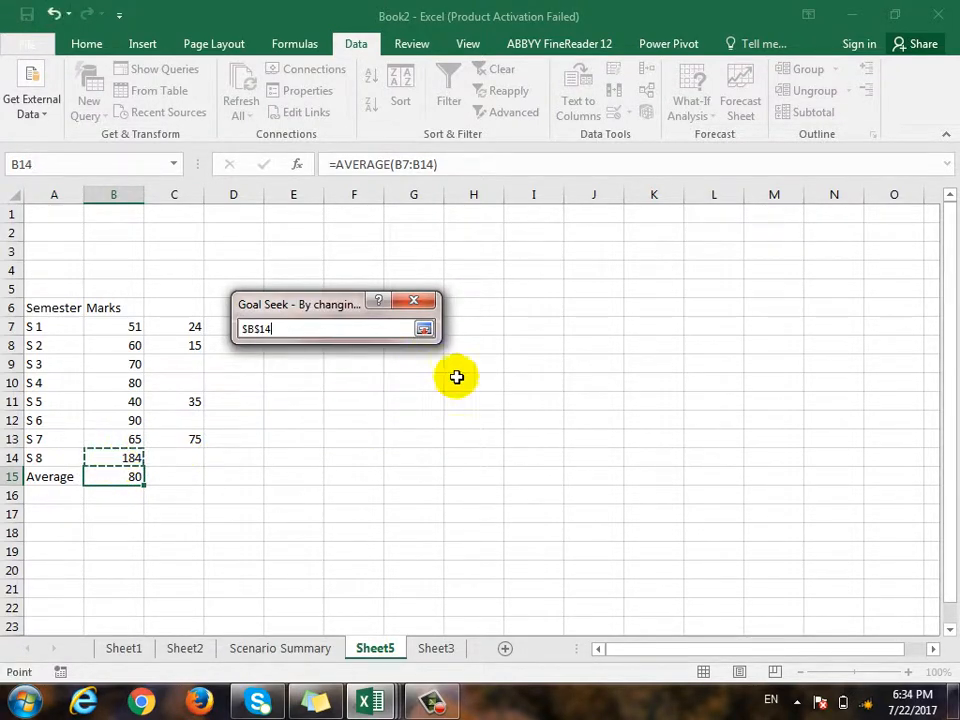
click(424, 328)
click(316, 413)
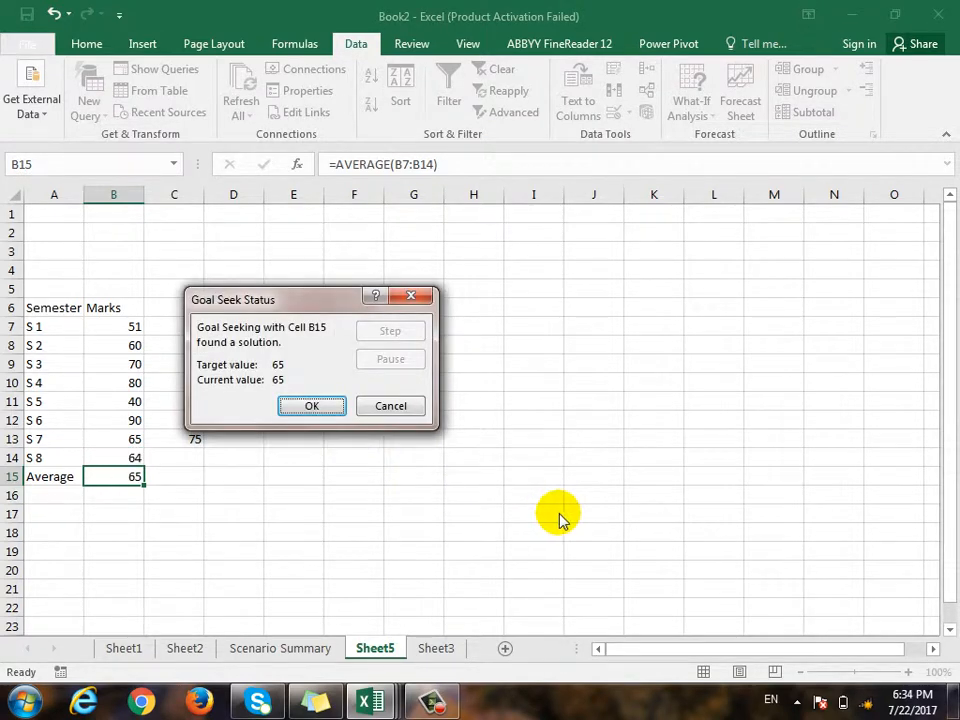
click(312, 408)
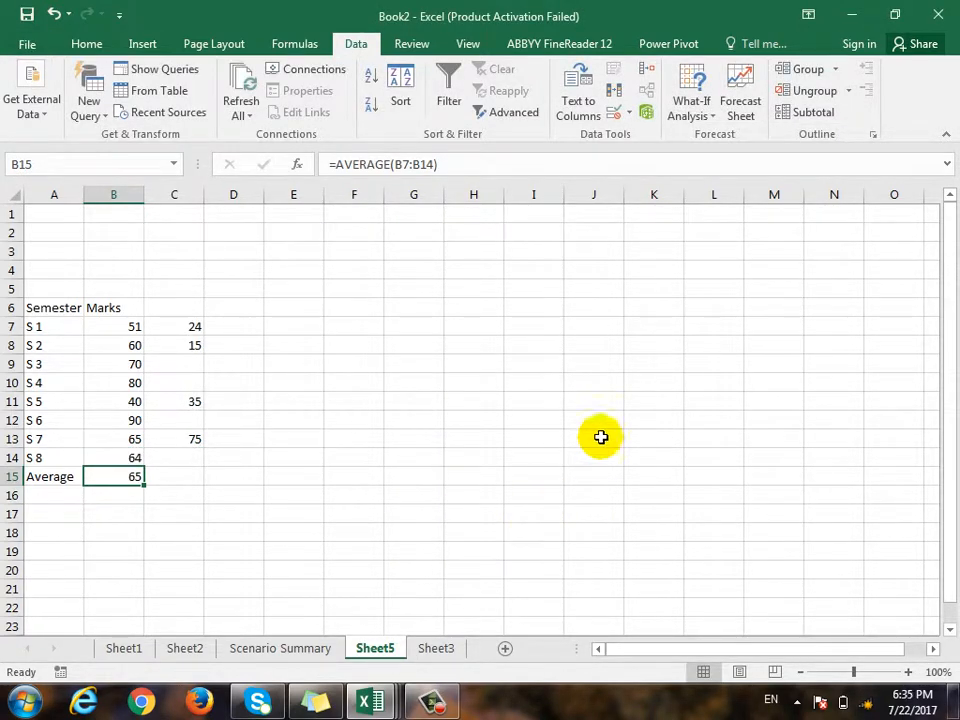
Add a new blank worksheet after Sheet3 and select cell A5 in it.
click(692, 112)
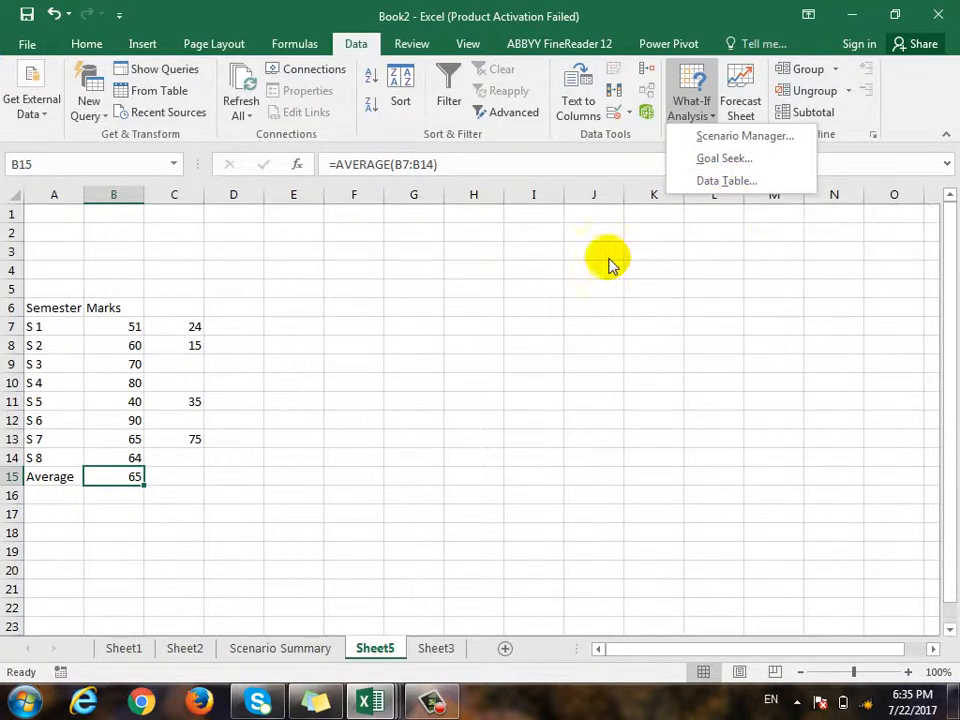
click(343, 438)
click(458, 649)
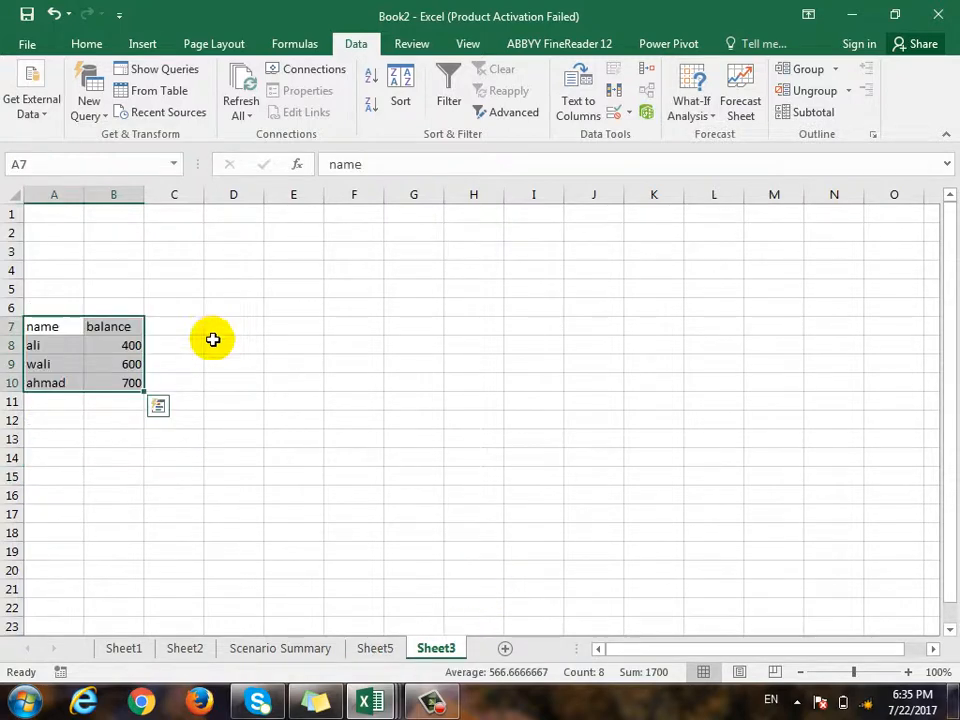
click(505, 648)
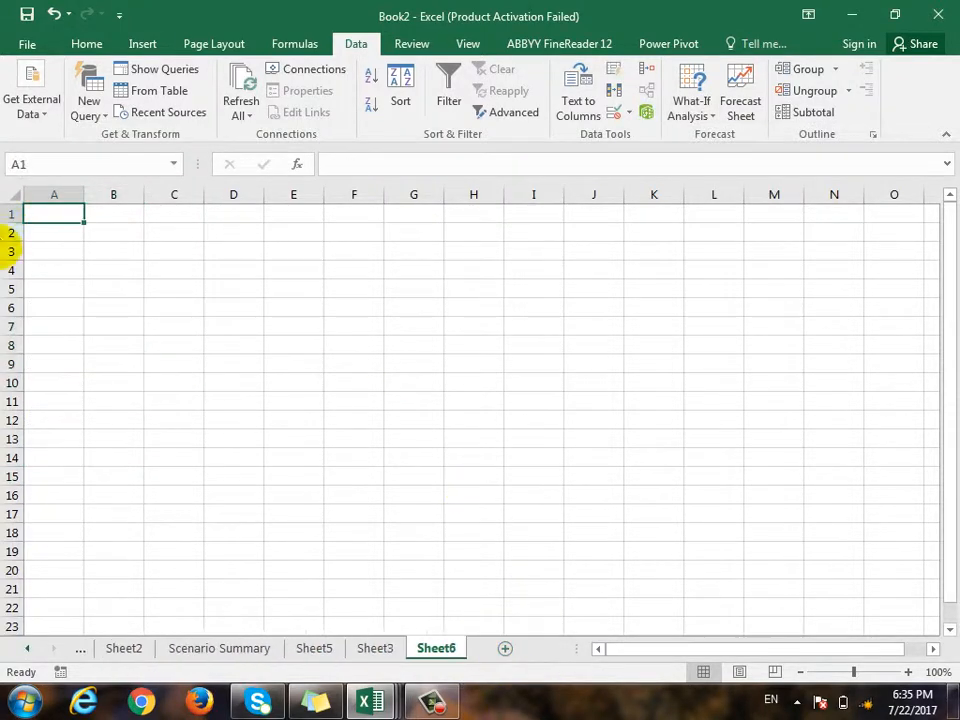
click(60, 289)
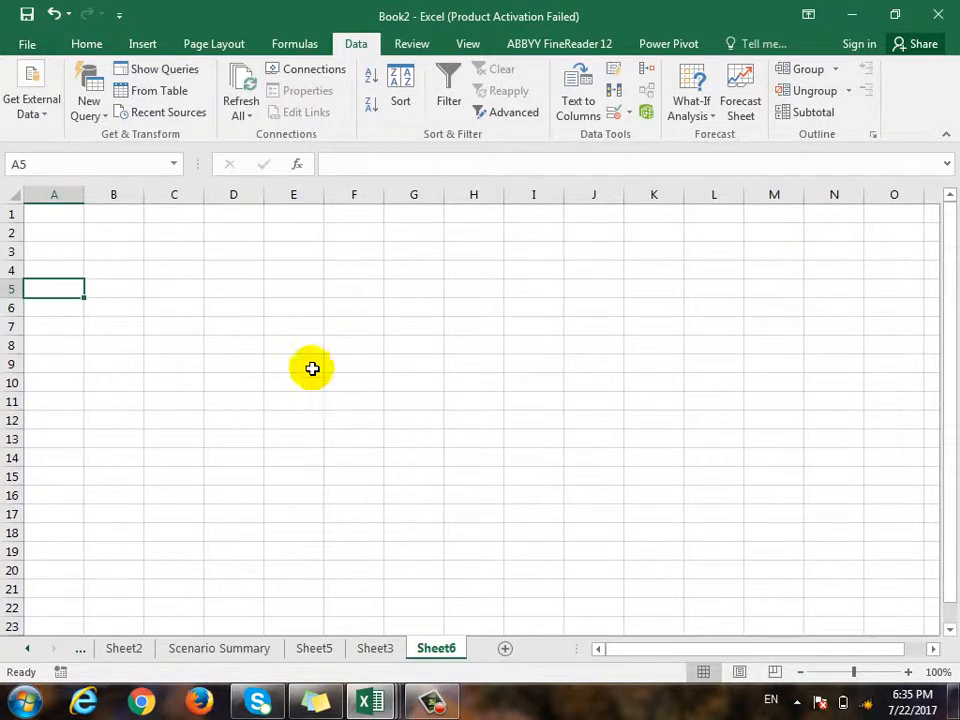
click(430, 706)
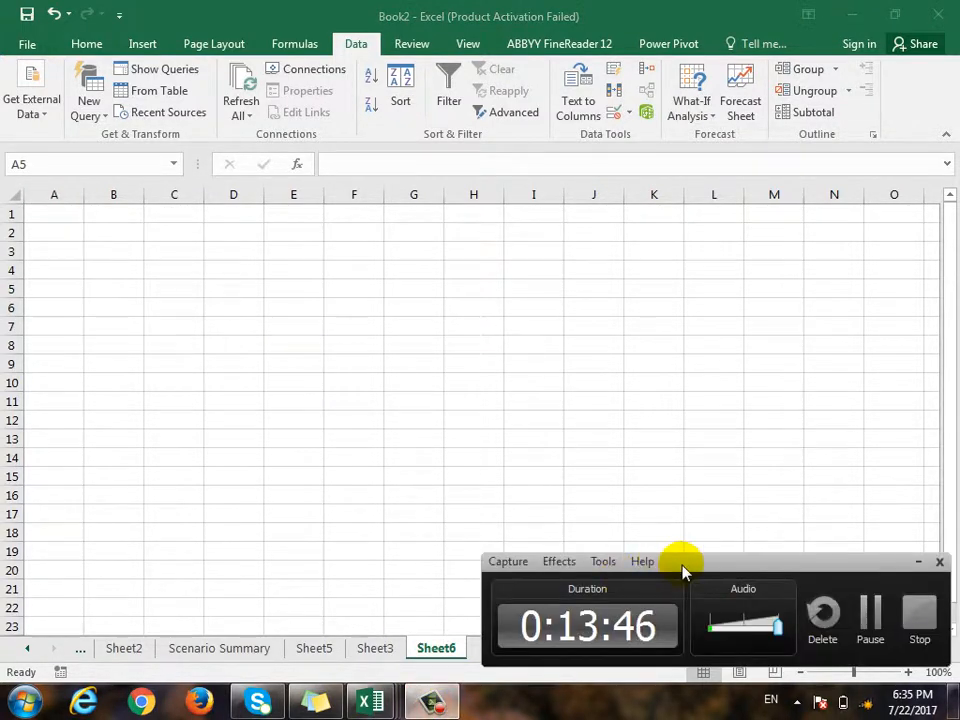
click(886, 627)
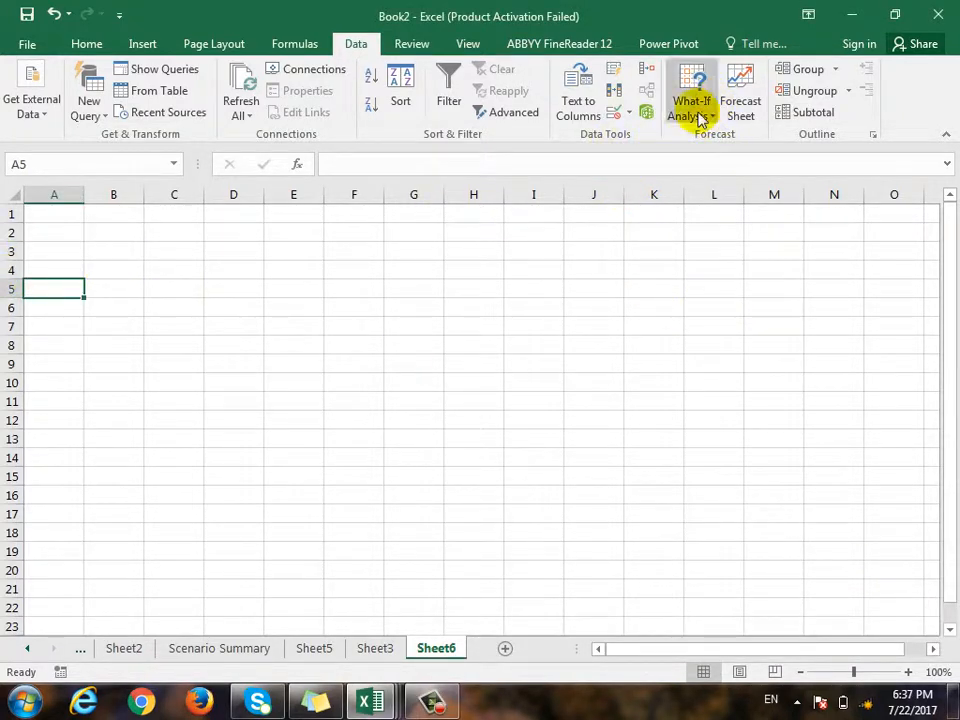
Enter the label Price in A5 and the value 75 in B5.
text(Price)
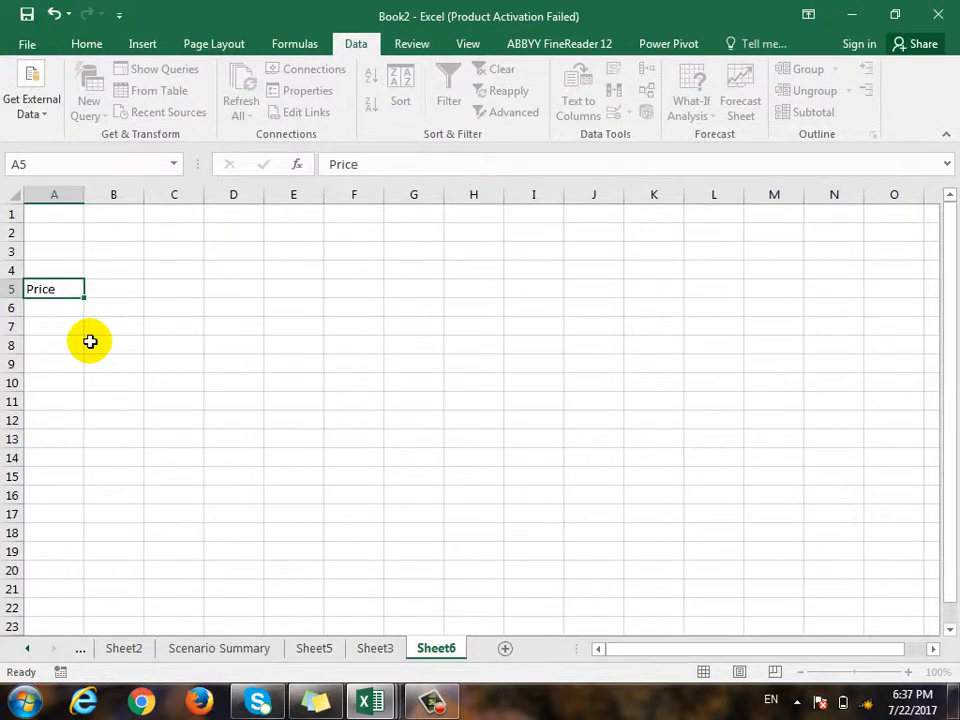
key(Return)
key(Right)
key(Up)
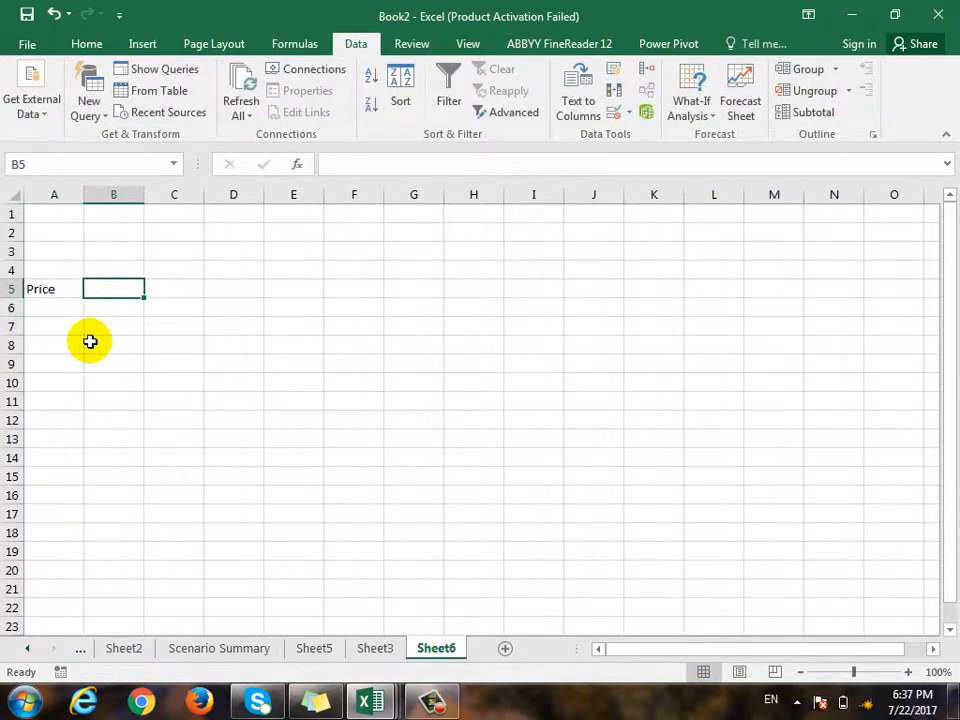
text(75)
key(Up)
Enter the label Qty in A6 and the value 5 in B6.
key(Down)
key(Down)
key(Left)
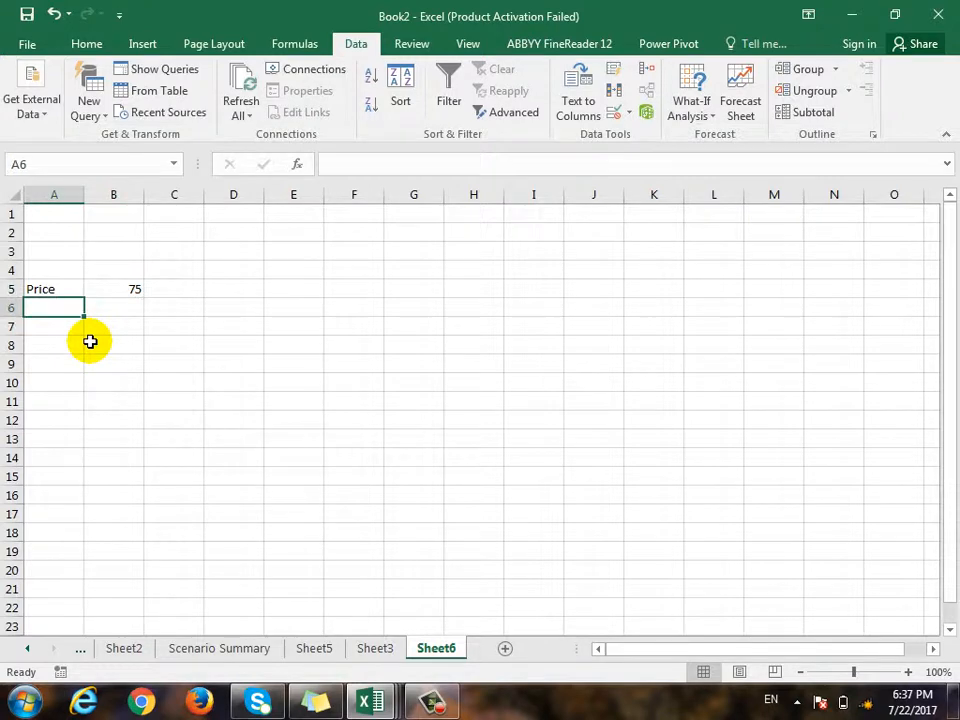
text(Qty)
key(Return)
key(Right)
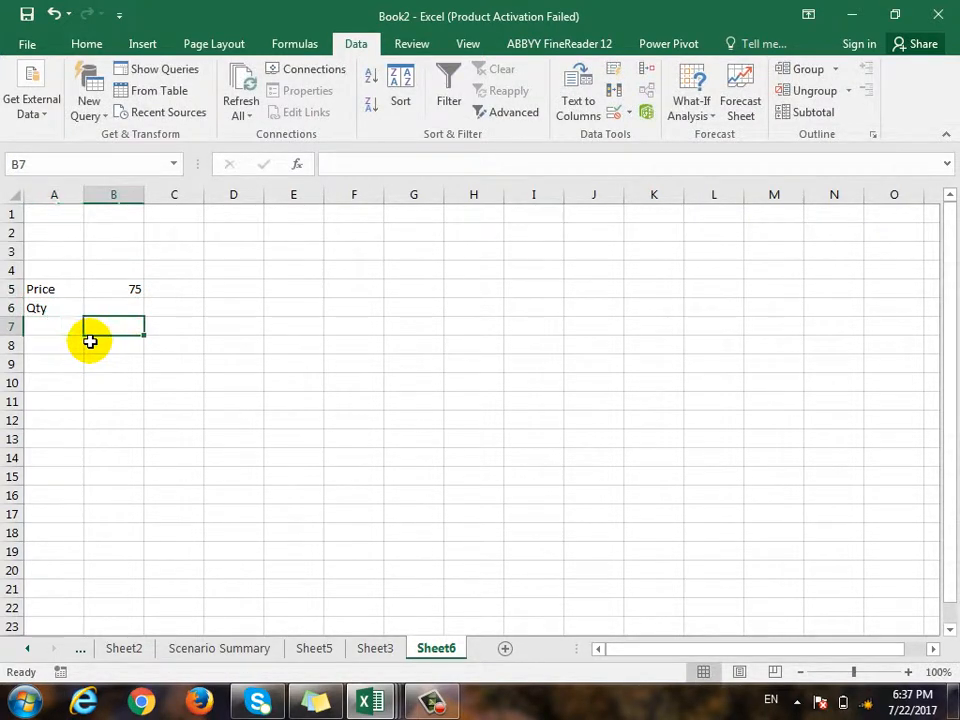
key(Up)
text(5)
key(Return)
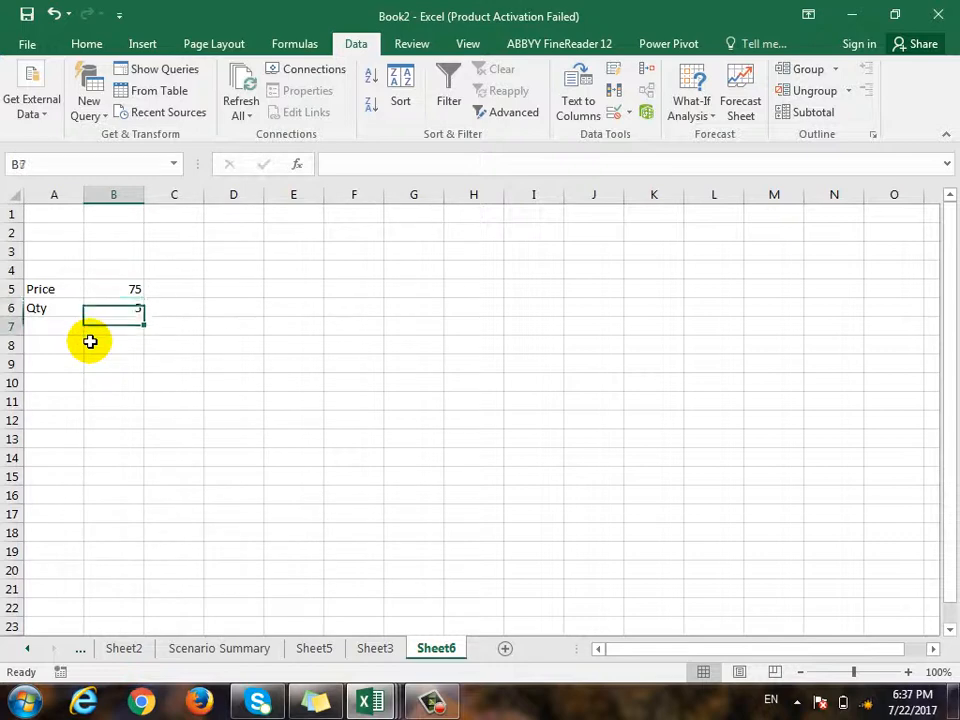
Enter the label Total in A7 and the formula =B5*B6 in B7.
key(Left)
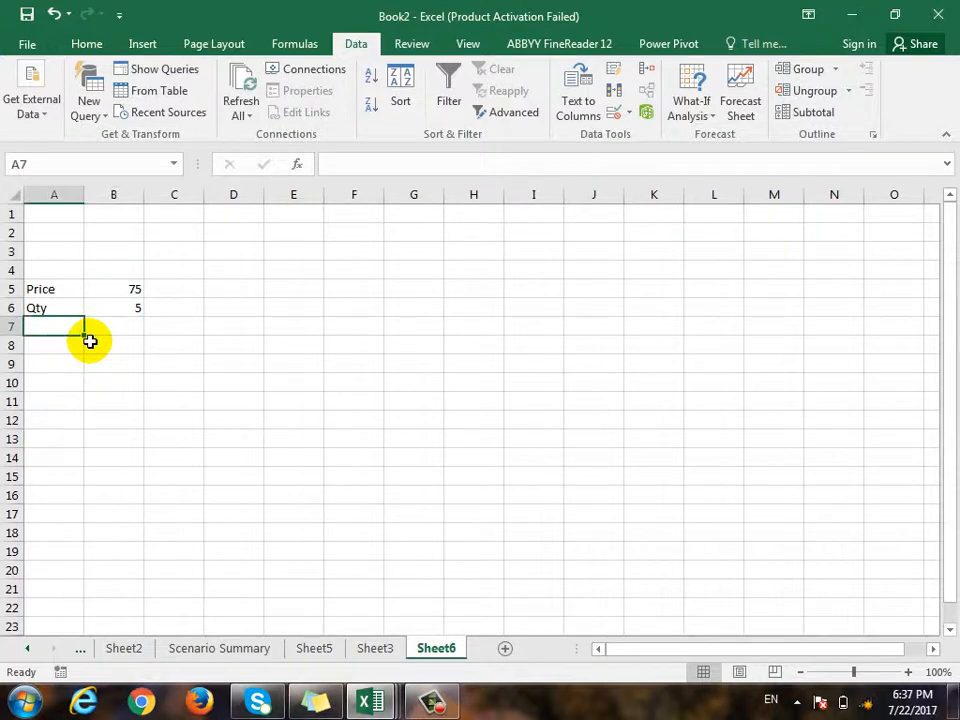
text(Total)
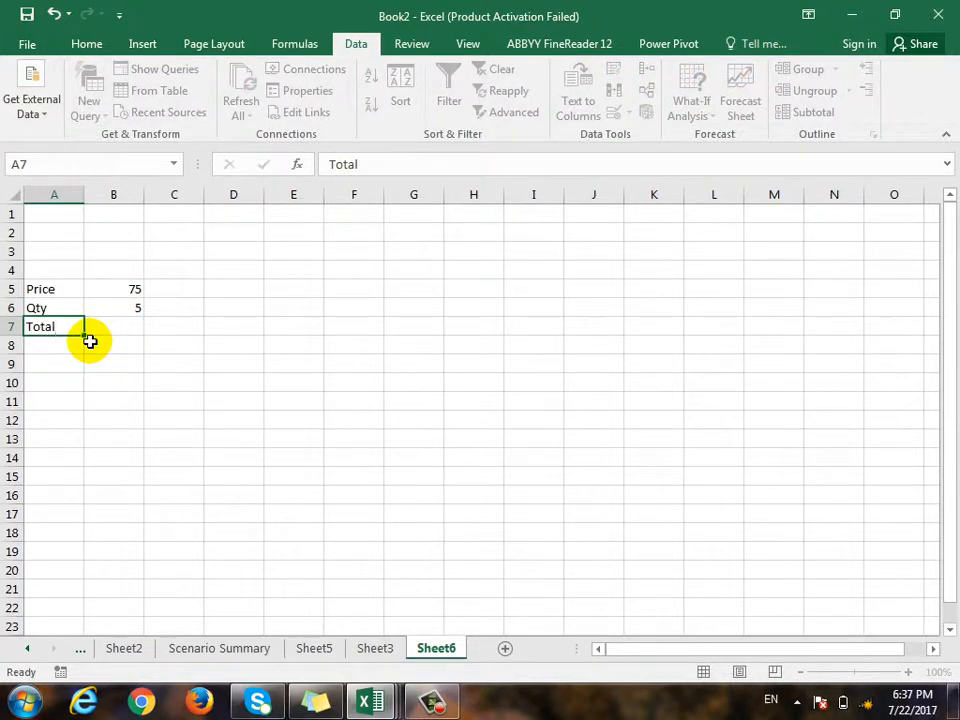
key(Tab)
text(=)
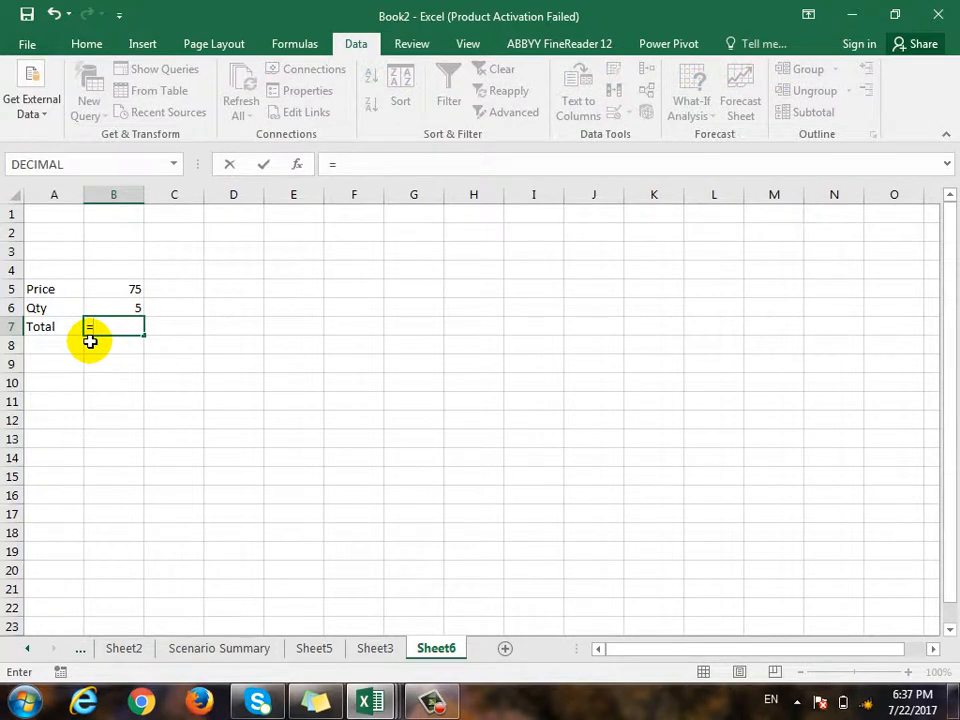
click(133, 285)
text(*)
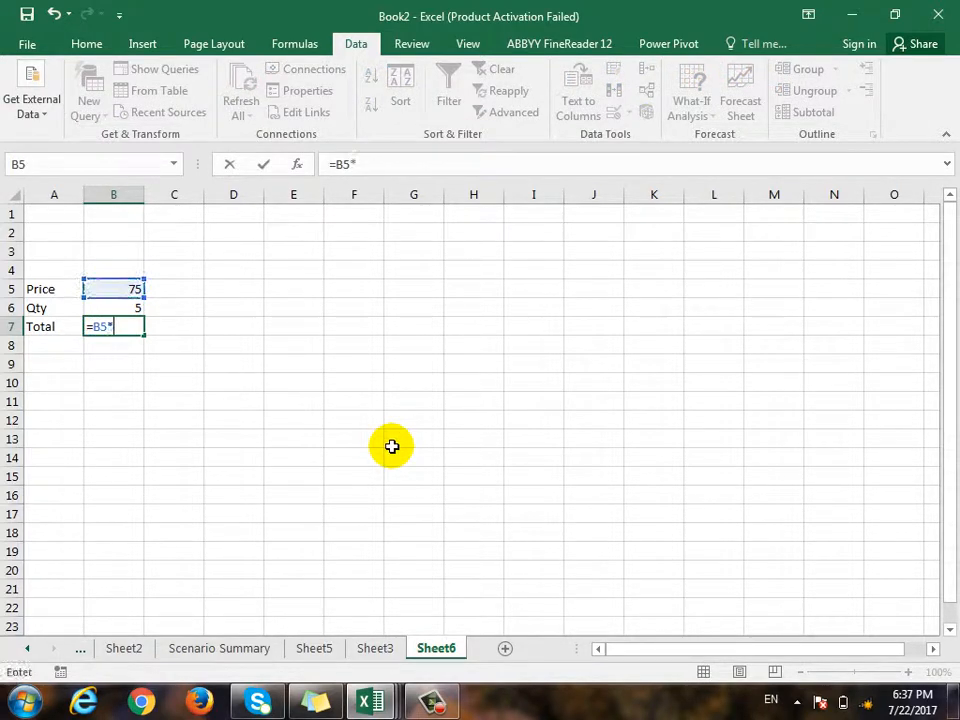
click(133, 310)
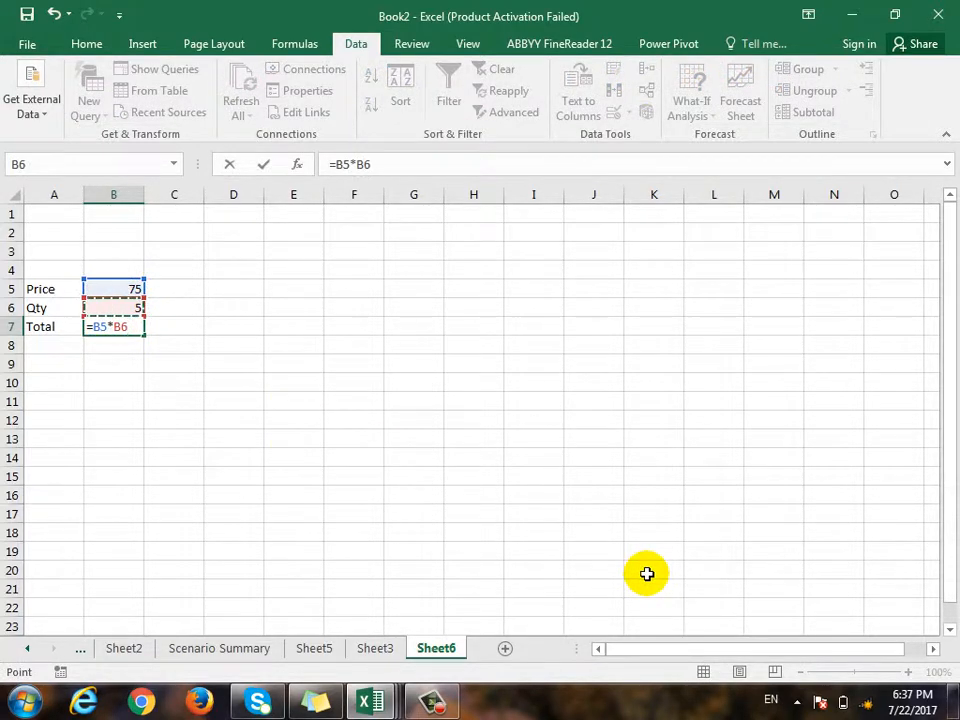
key(Return)
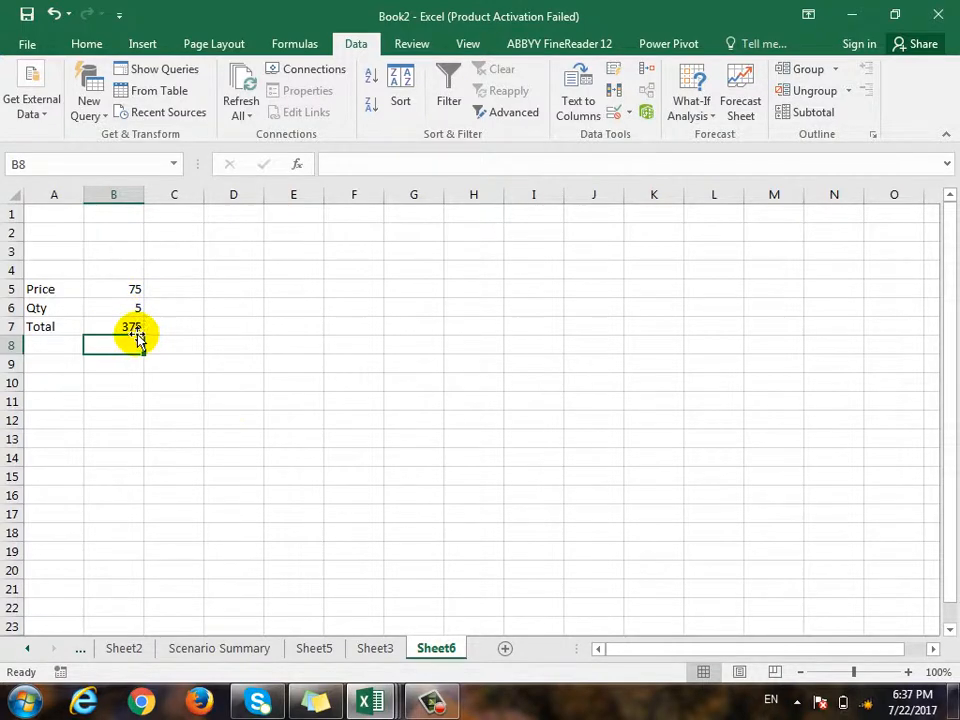
Move the Total label and its formula from A7:B7 down to A11:B11.
click(70, 421)
key(Down)
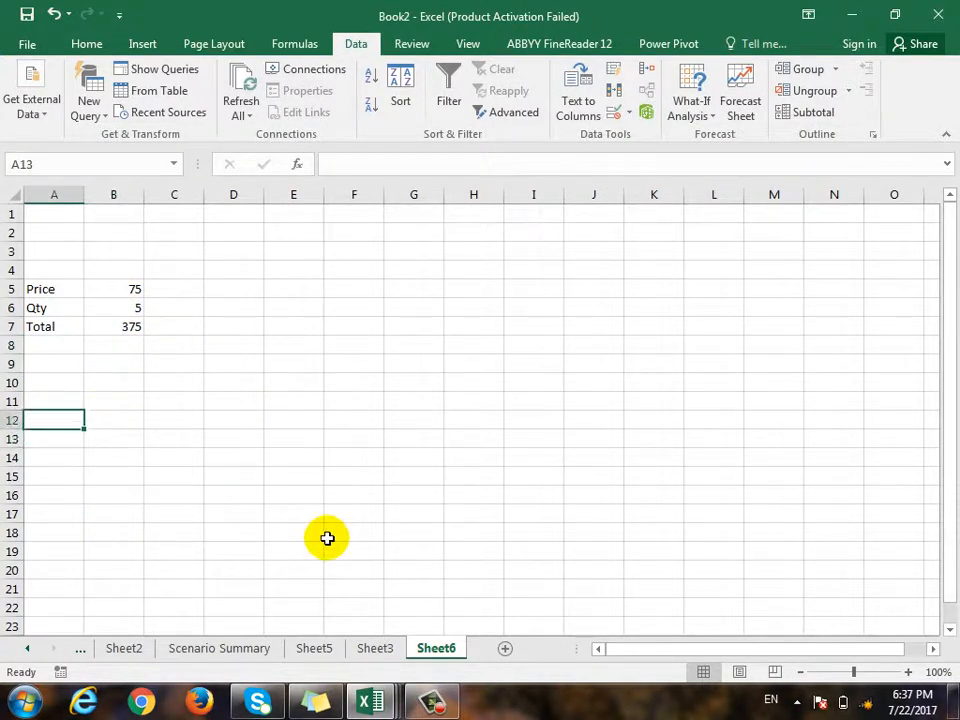
key(Up)
key(Up)
key(Up)
key(Down)
key(Up)
key(Up)
key(Up)
key(Up)
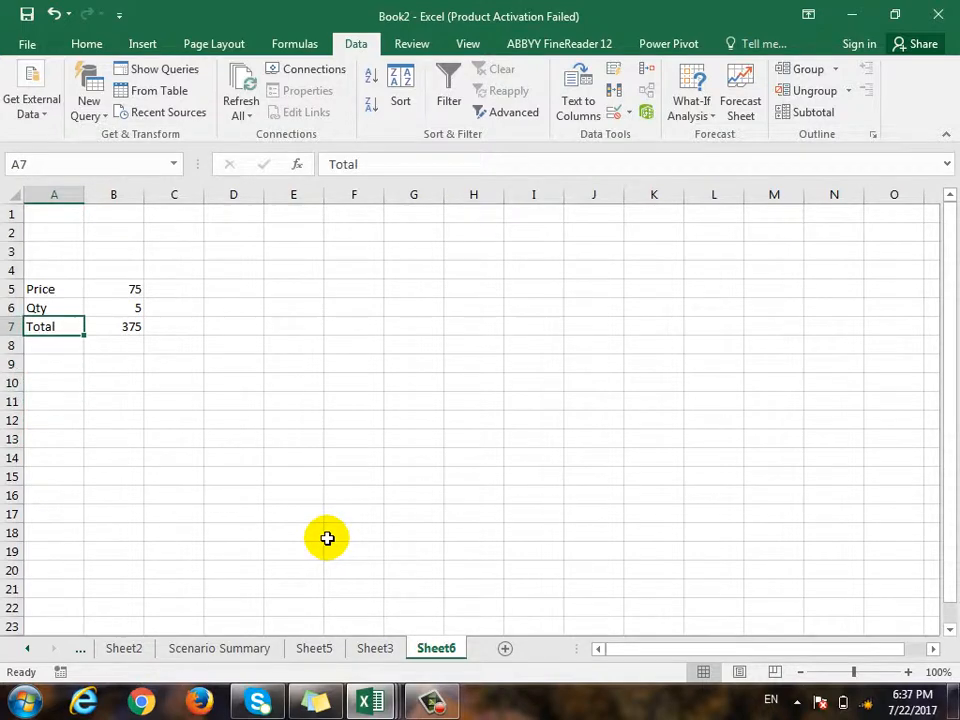
key(shift+Right)
key(ctrl+x)
key(Down)
key(Down)
key(Down)
key(Down)
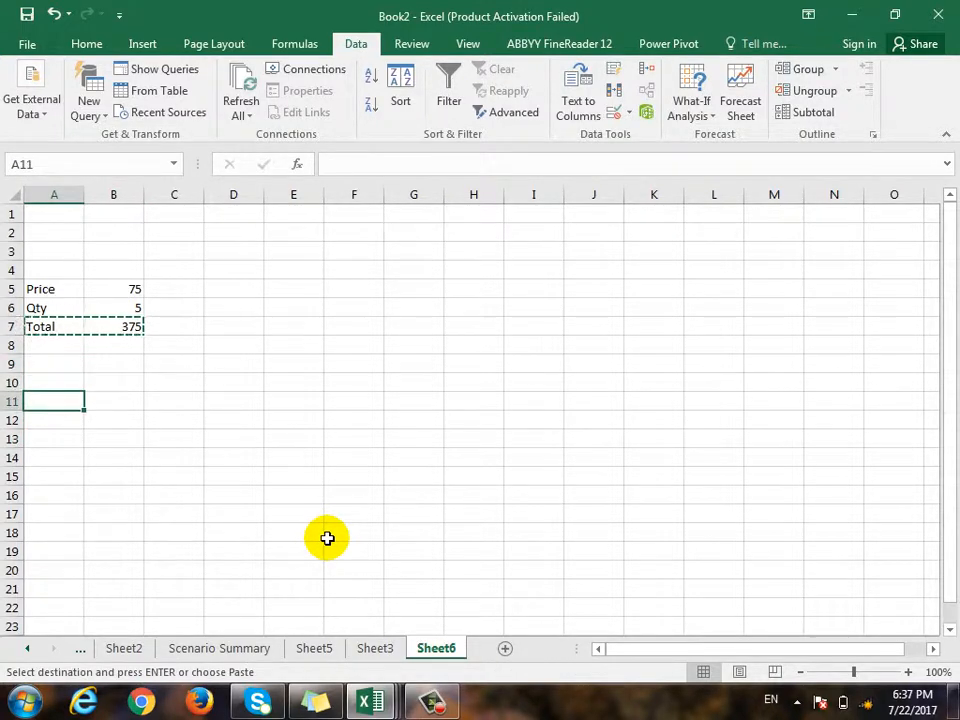
key(ctrl+v)
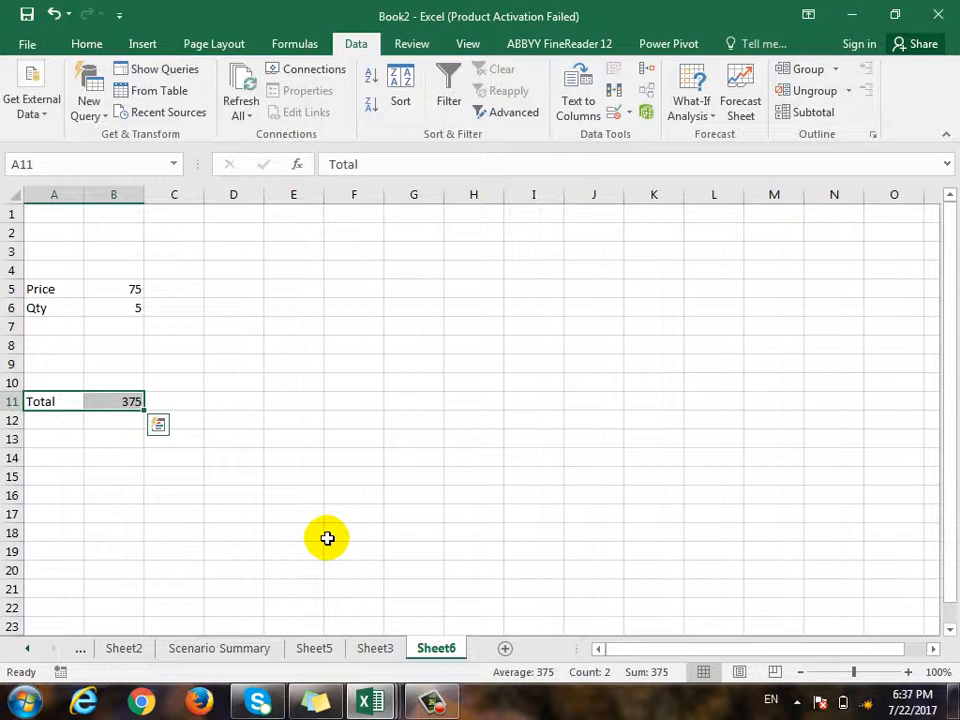
Enter the test prices 80, 60, 40, 30 and 90 across C11:G11, beside the total formula.
key(Right)
key(Right)
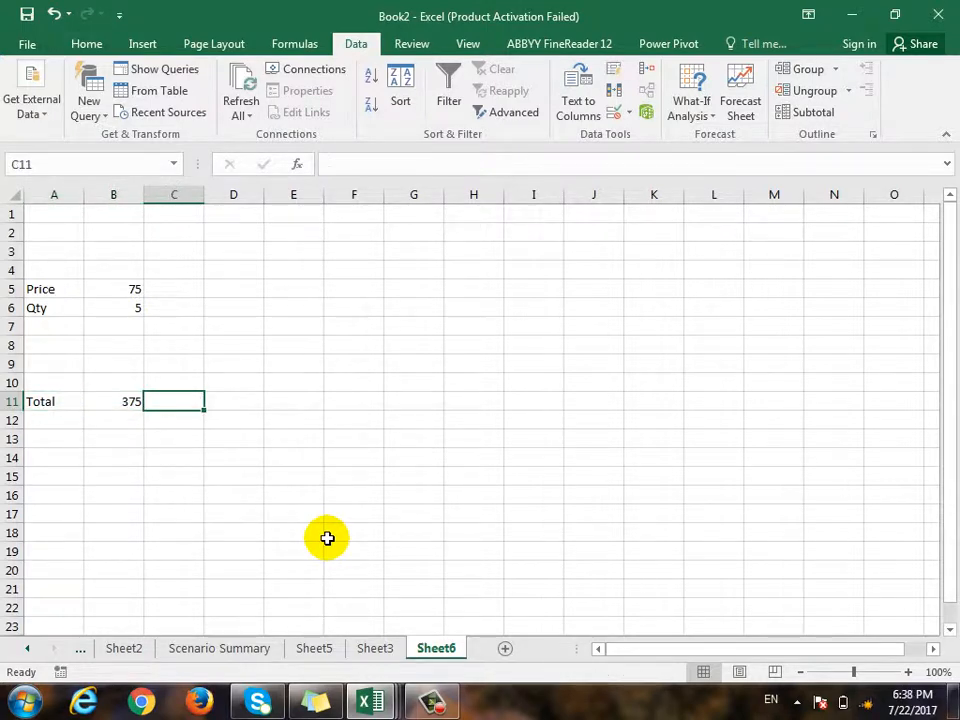
text(80)
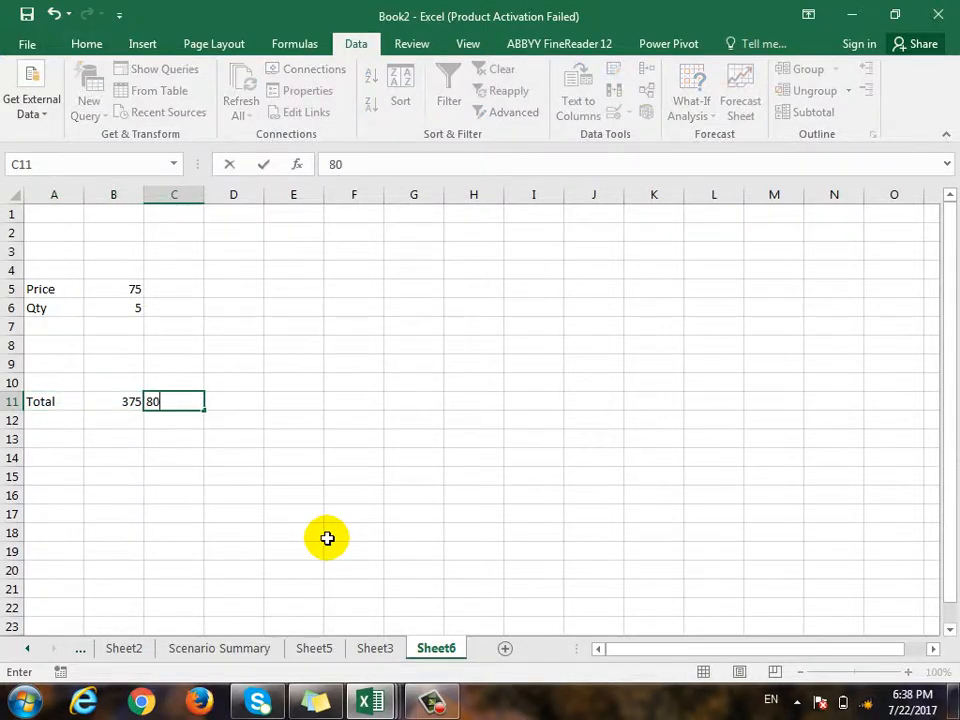
key(Tab)
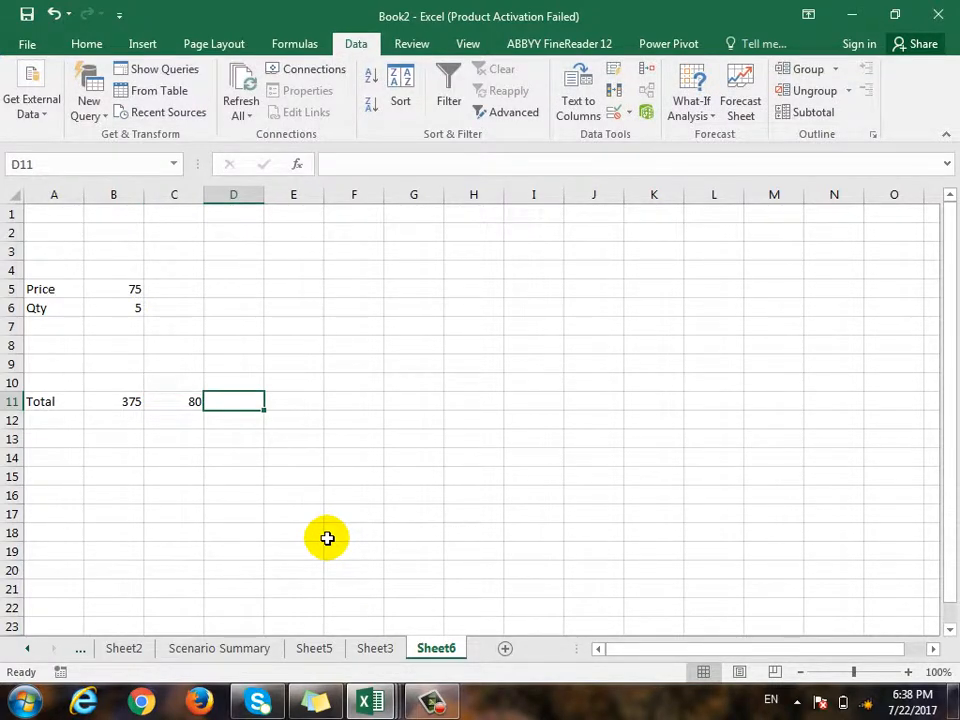
text(60)
key(Tab)
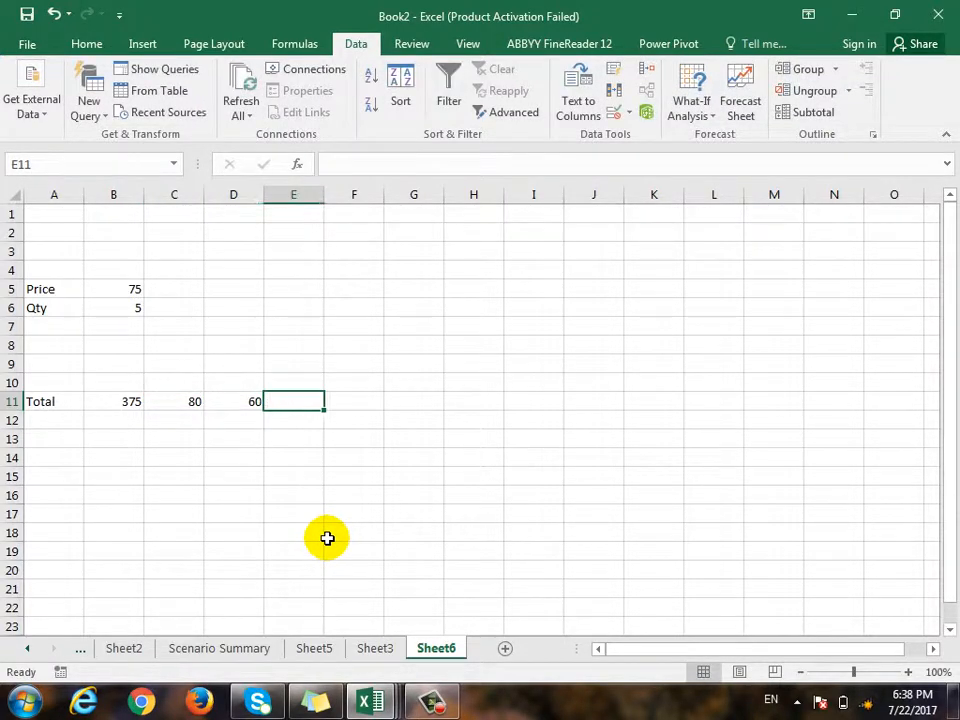
text(40)
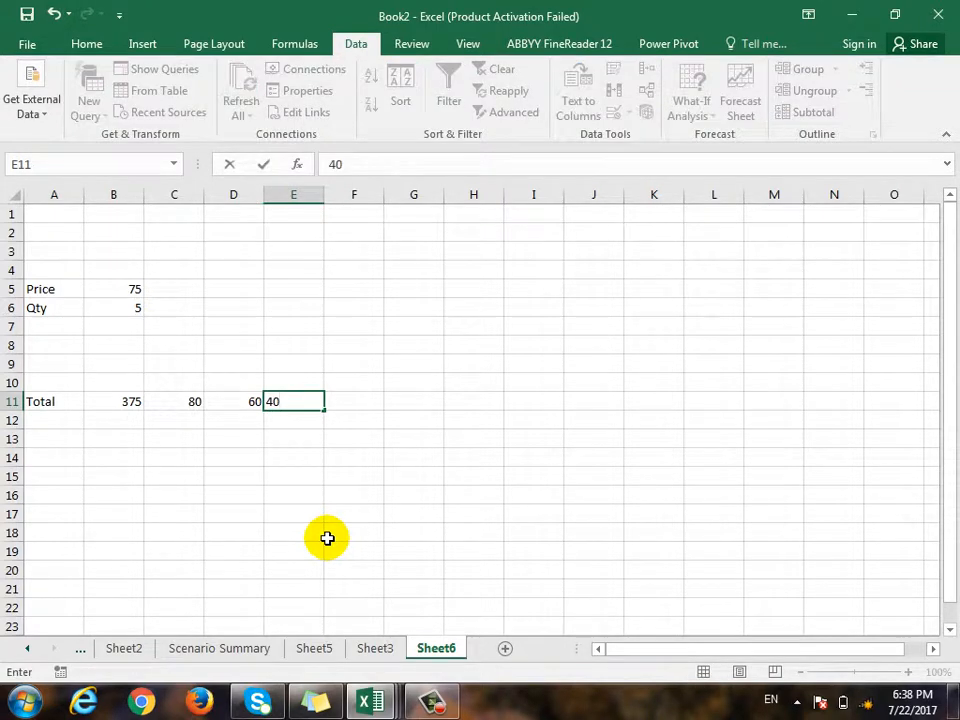
key(Tab)
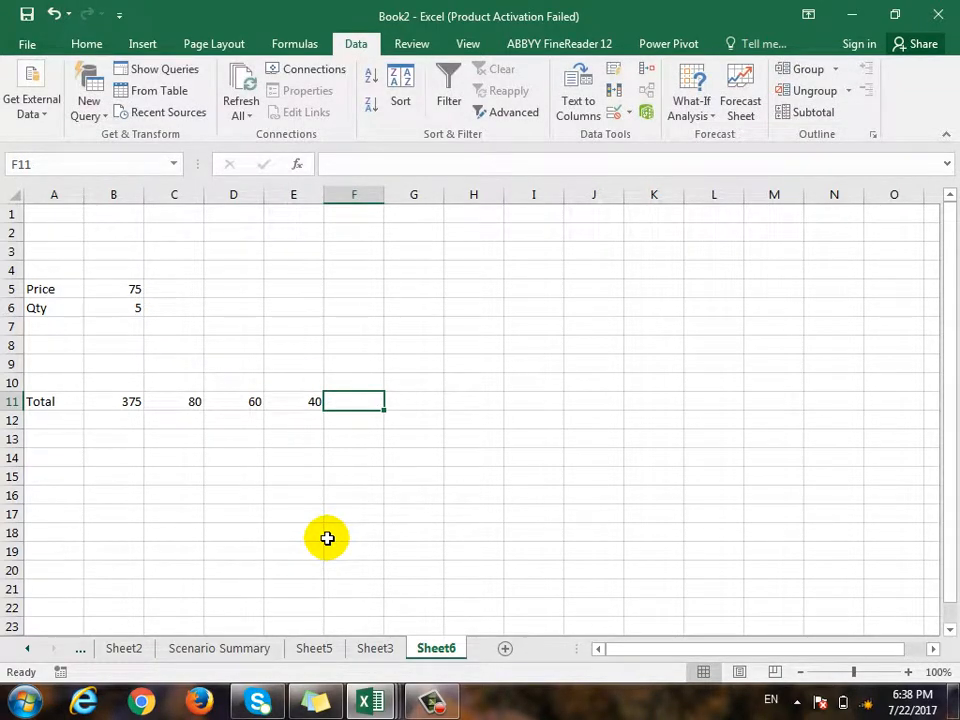
text(60)
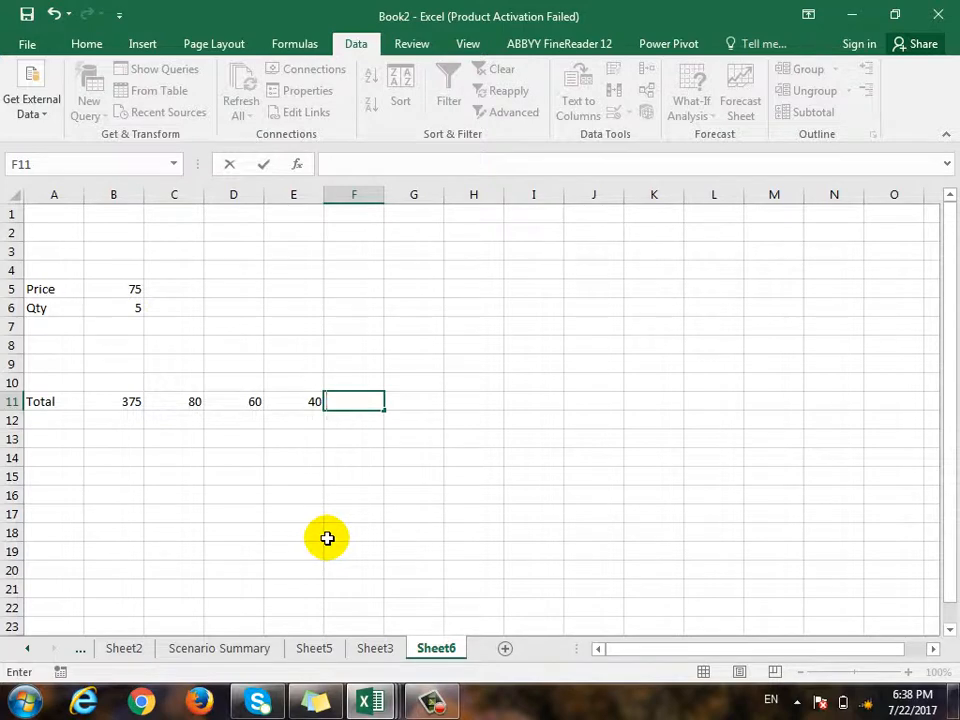
text(30)
key(Tab)
text(80)
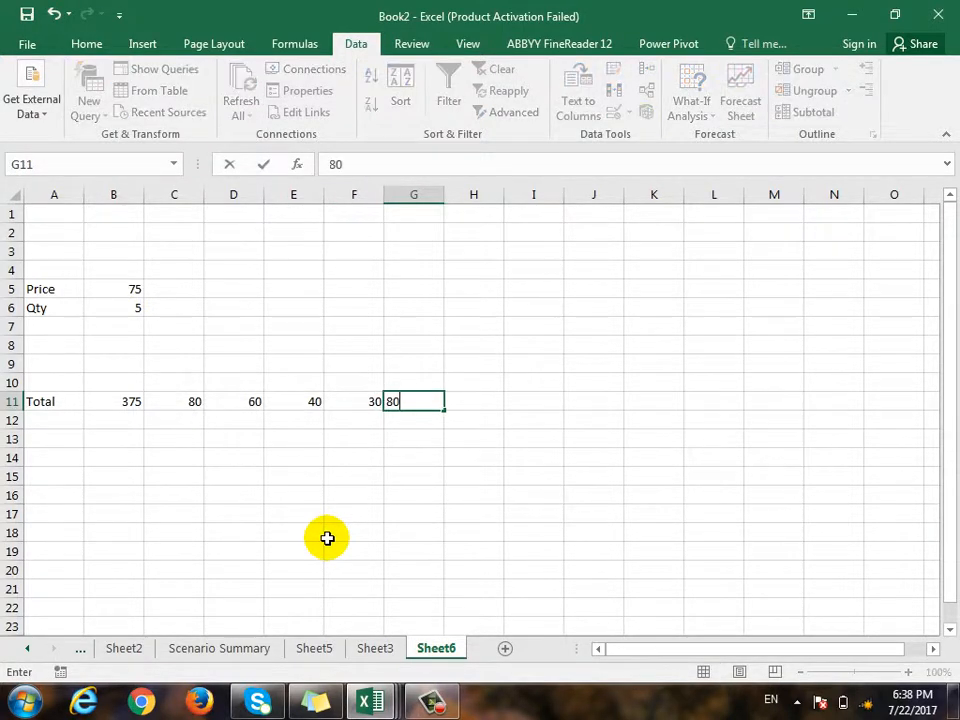
text(0)
key(Tab)
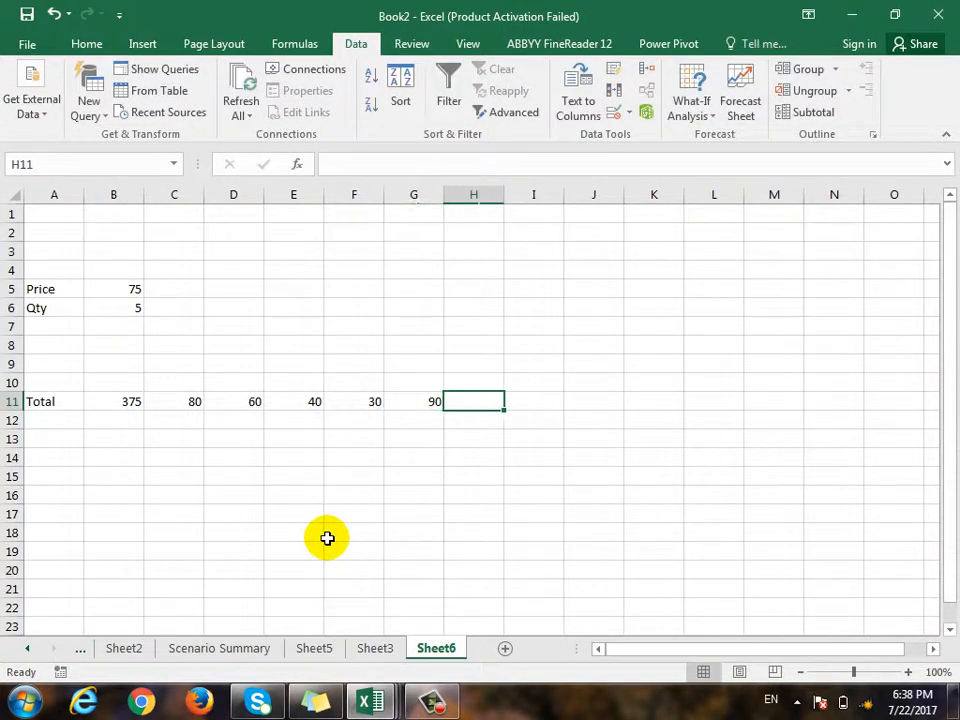
Examine the row of test prices beside the total formula in row 11.
key(Down)
key(Left)
key(Left)
key(Left)
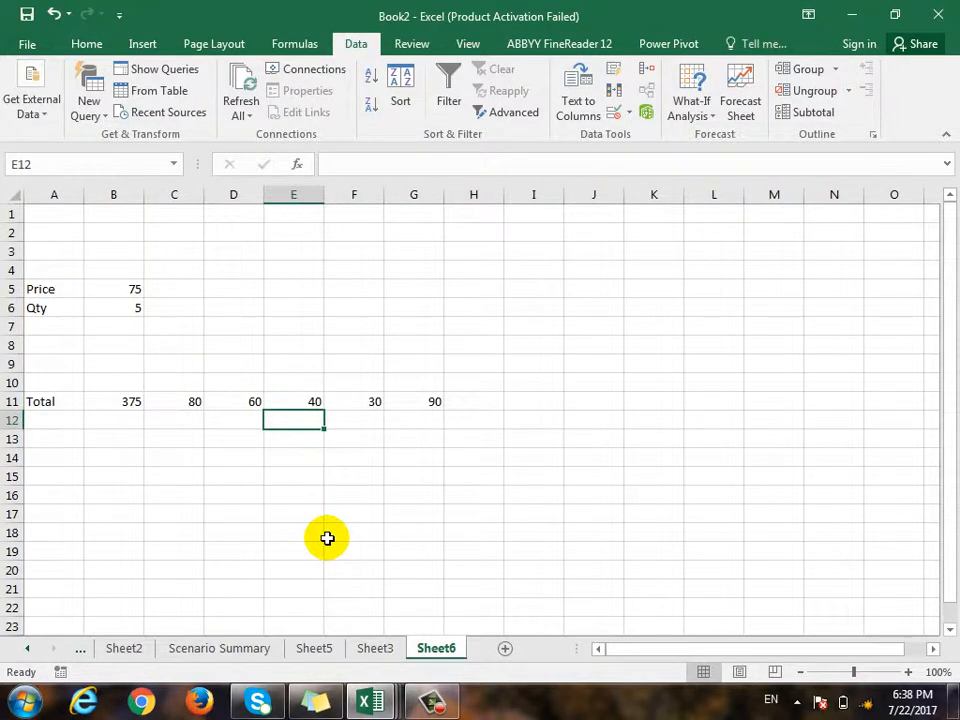
key(Left)
key(Left)
key(Up)
key(Right)
key(Right)
key(Right)
Enter the test quantities 10, 20, 4, 5, 76, 8 and 9 down B12:B18, below the total formula.
key(Down)
key(Left)
key(Left)
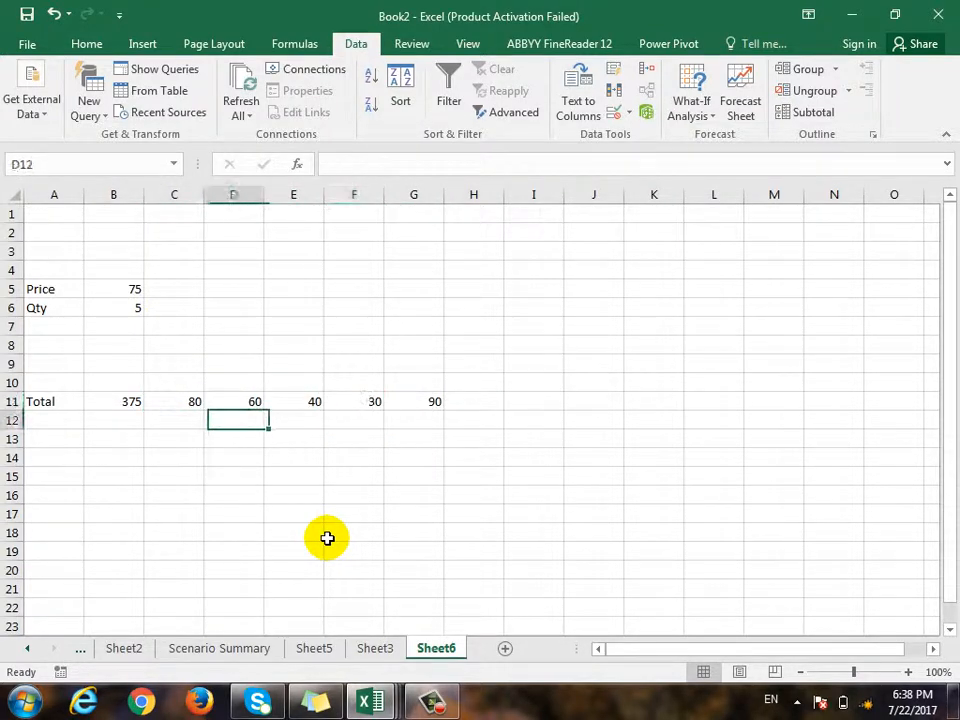
key(Left)
key(Left)
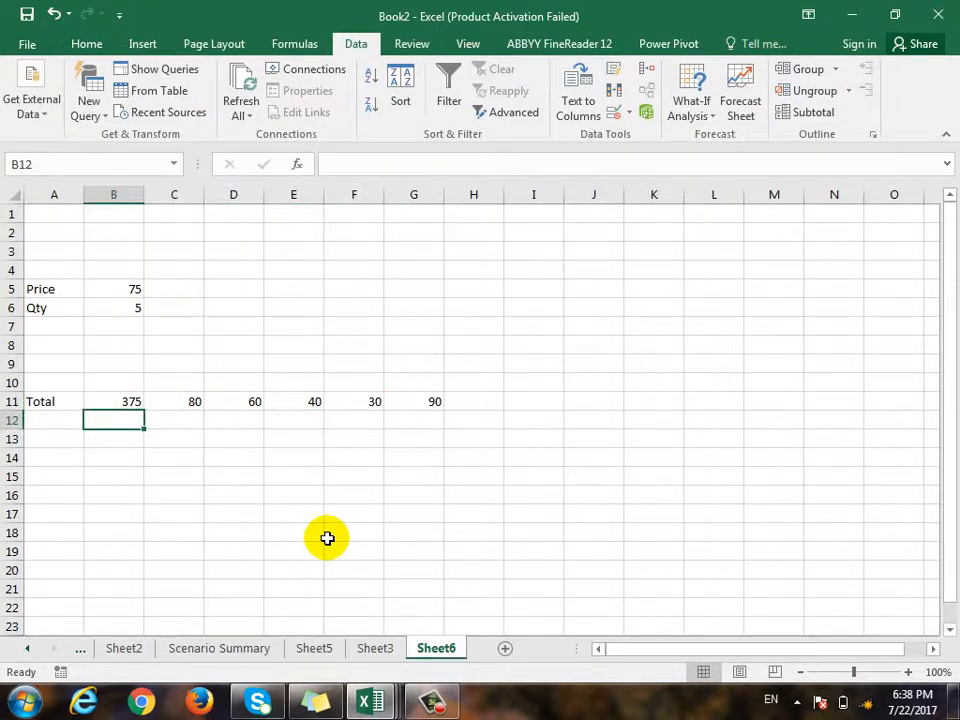
text(10)
key(Return)
text(20)
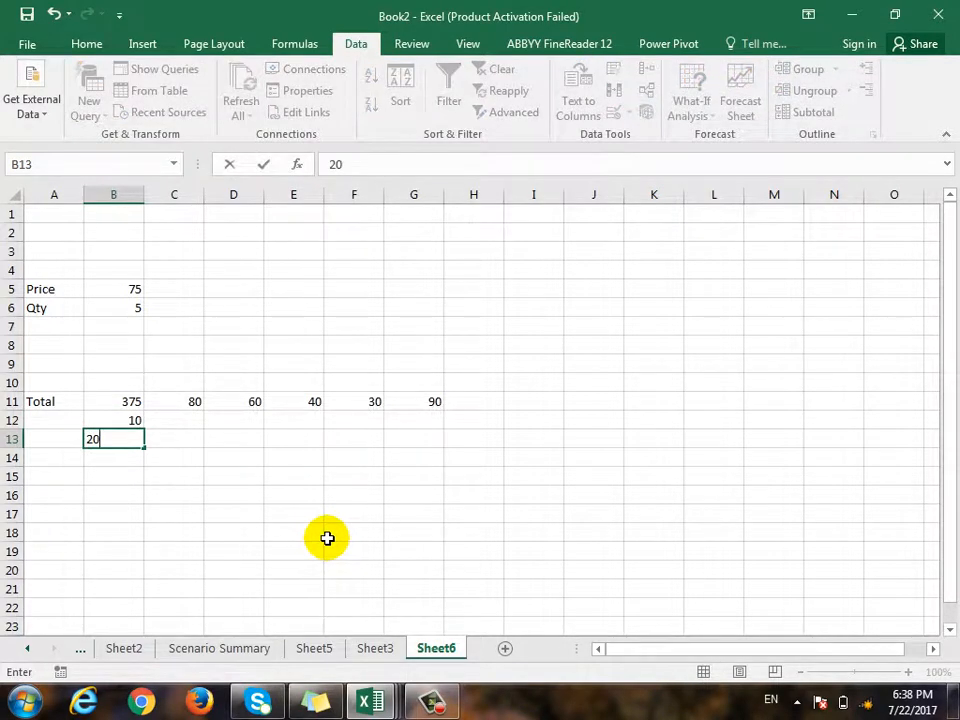
key(Return)
text(4)
key(Return)
text(5)
key(Return)
text(76)
key(Return)
text(8 9)
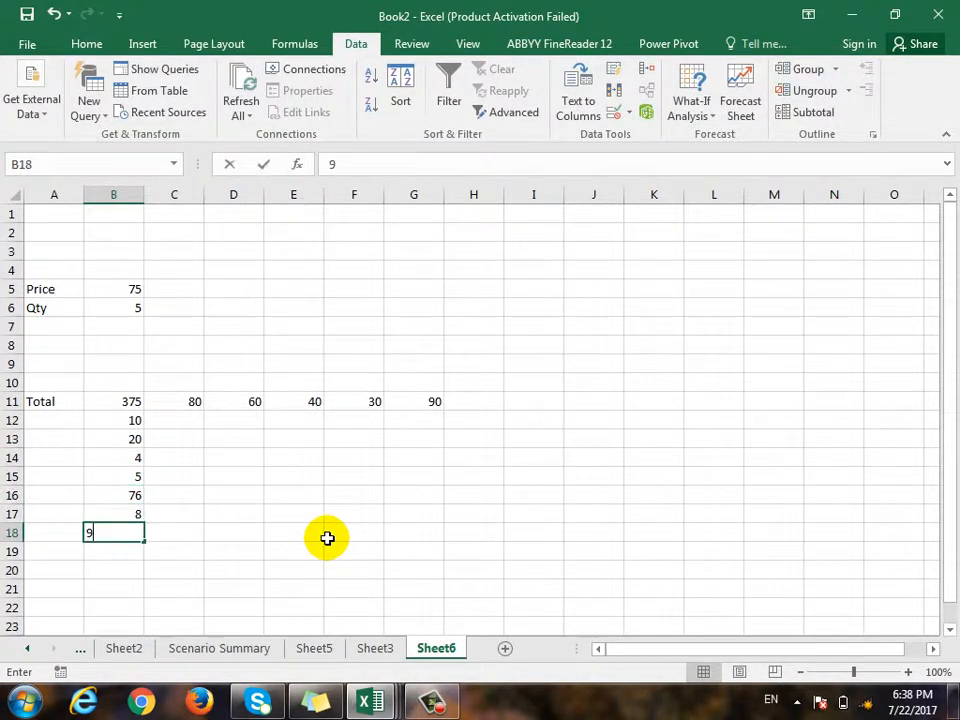
Correct the test quantities by setting B16 to 7 and B17 to 5.
key(Up)
key(Up)
text(7)
key(Return)
text(5)
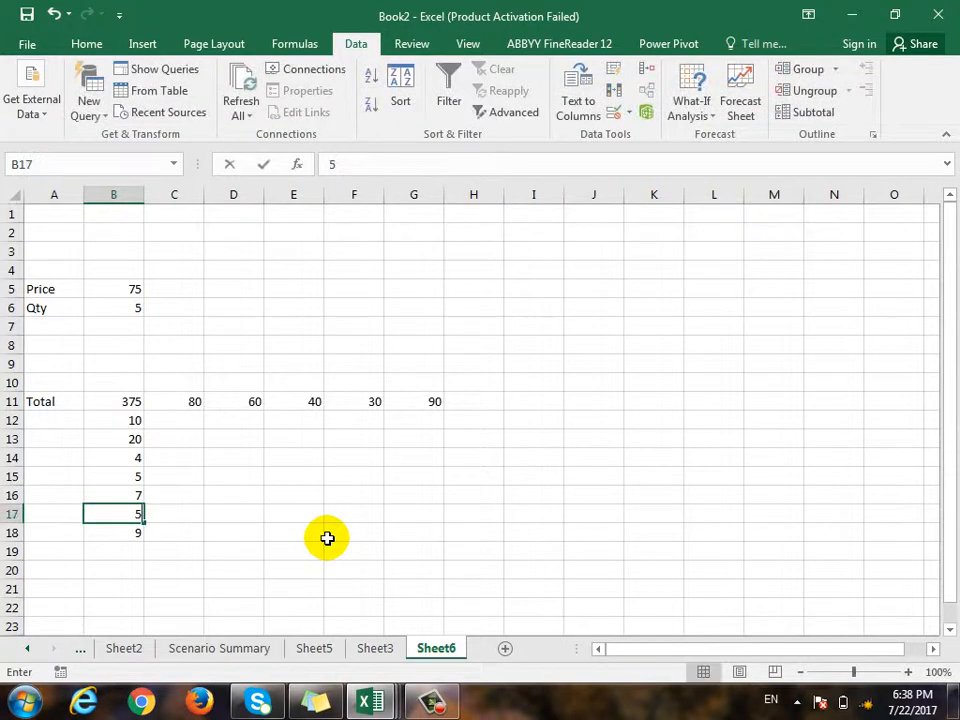
key(Return)
Examine how the quantities in column B line up with the prices in row 11 across the empty grid.
key(Up)
key(Up)
key(Up)
key(Up)
key(Up)
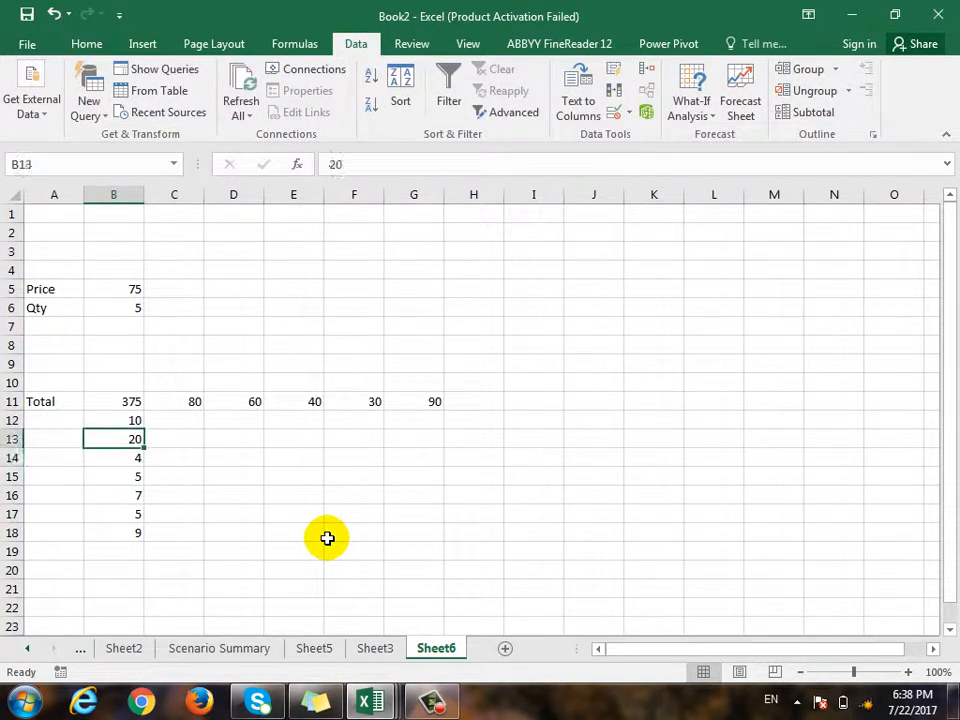
key(Up)
key(Right)
key(Up)
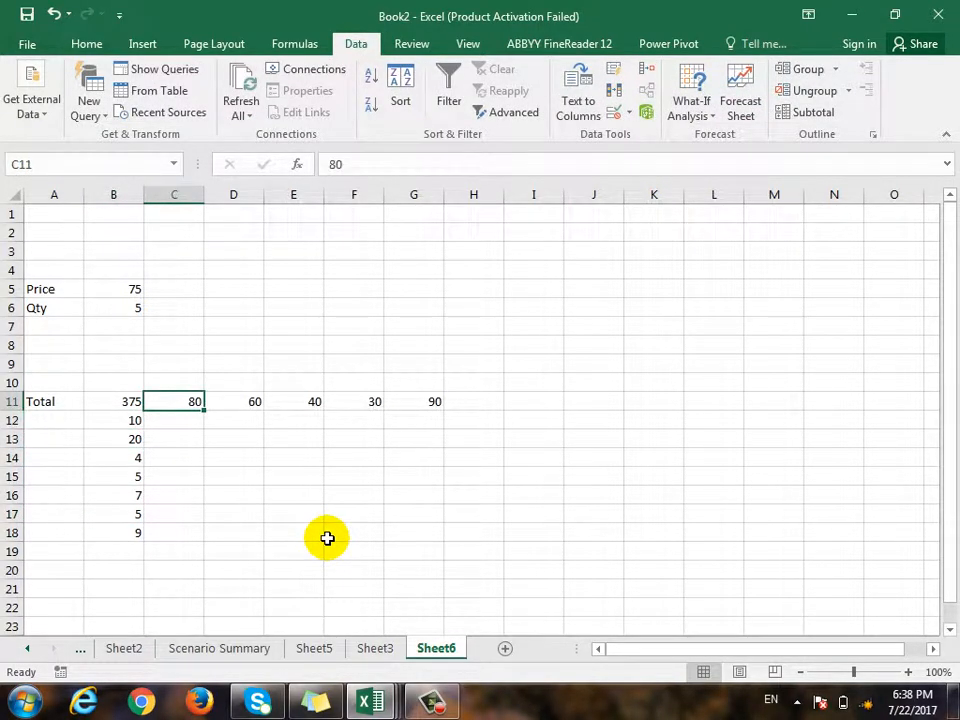
key(Down)
key(Left)
key(Right)
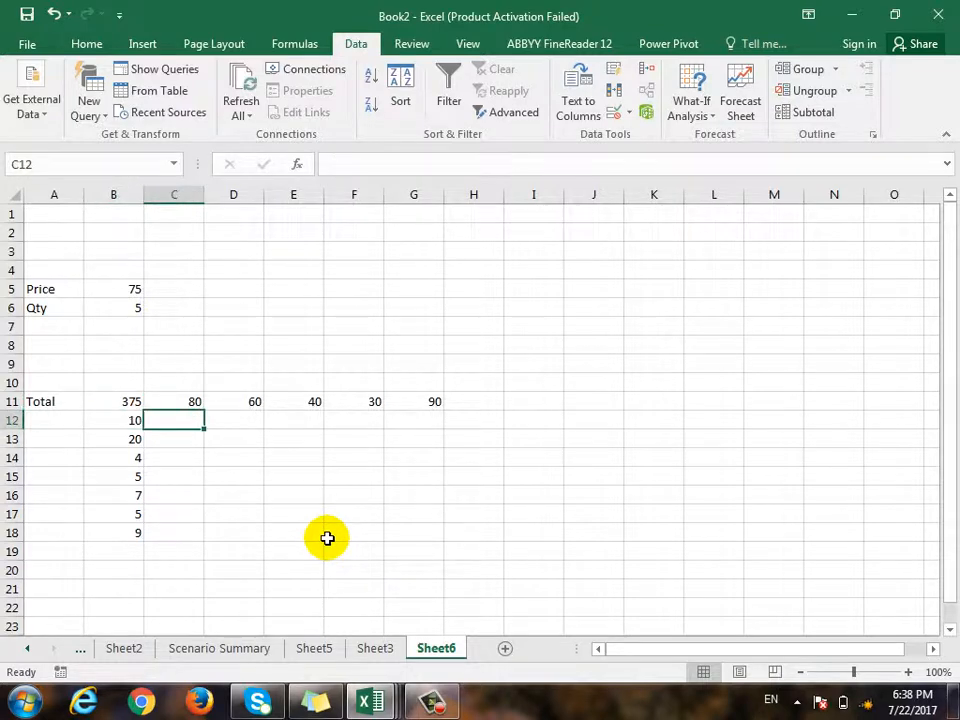
key(Right)
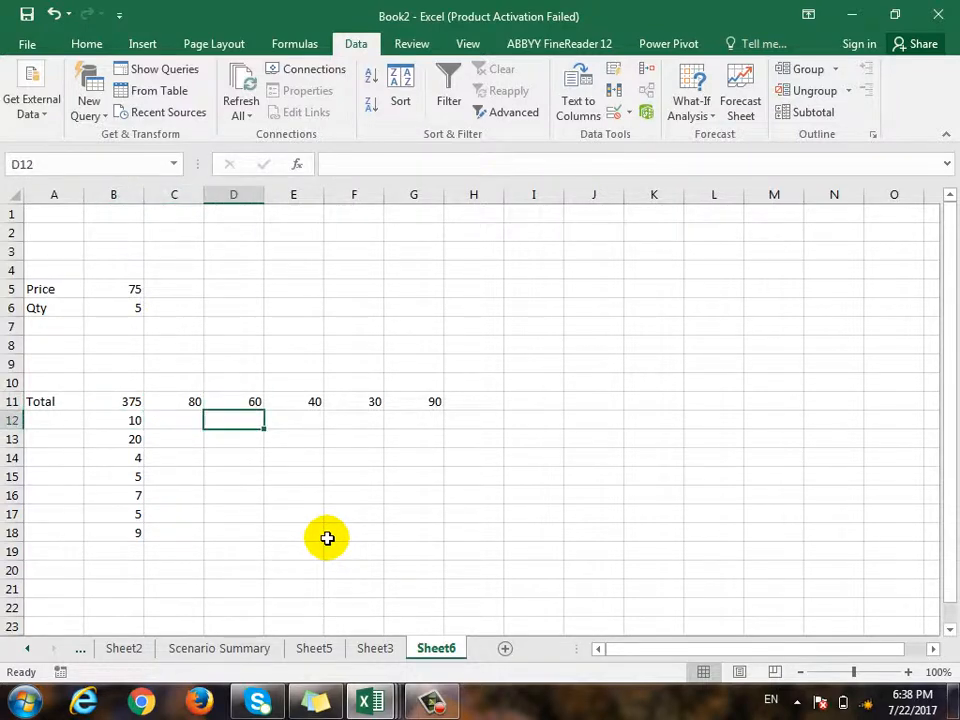
key(Left)
key(Right)
key(Right)
key(Left)
key(Right)
key(Up)
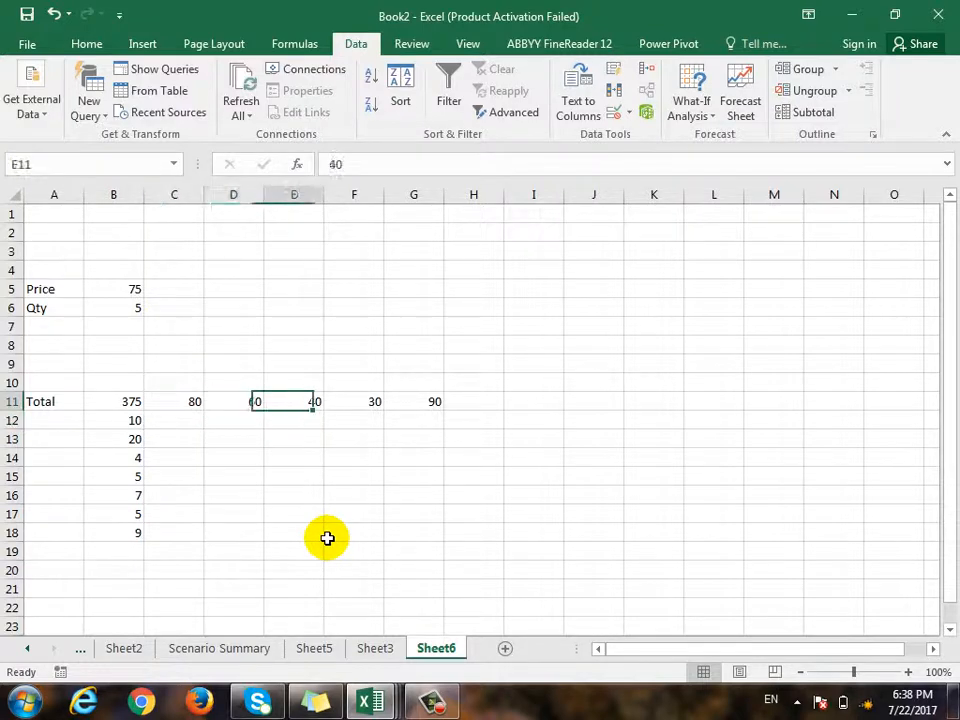
key(Down)
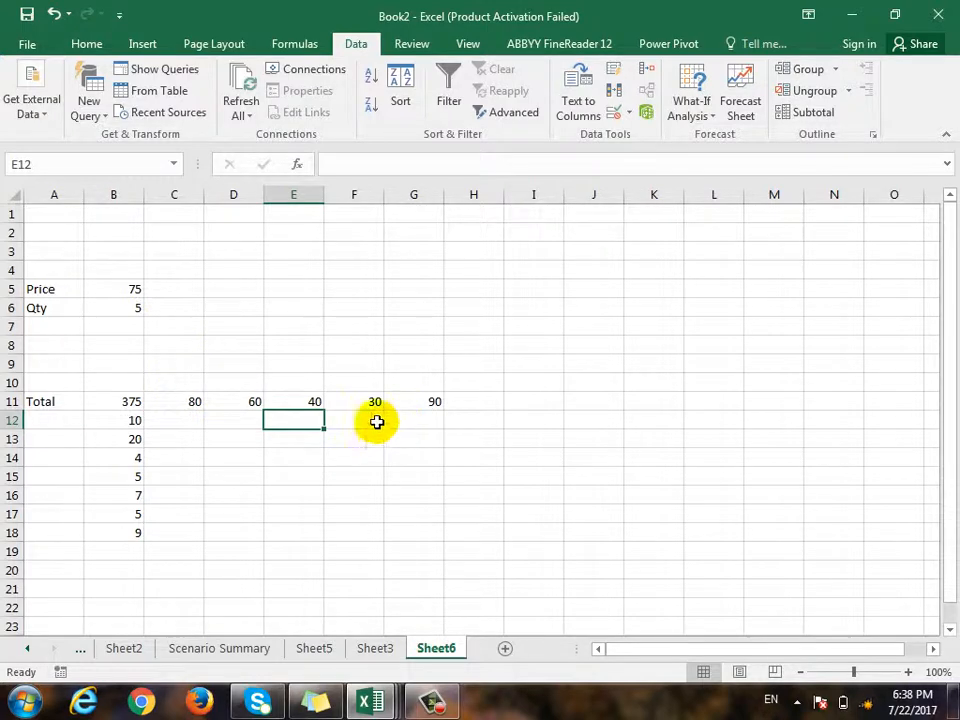
Open the Data Table tool for the range B11:G18, keeping the dialog clear of the price and quantity cells.
drag(55, 404, 399, 527)
click(113, 458)
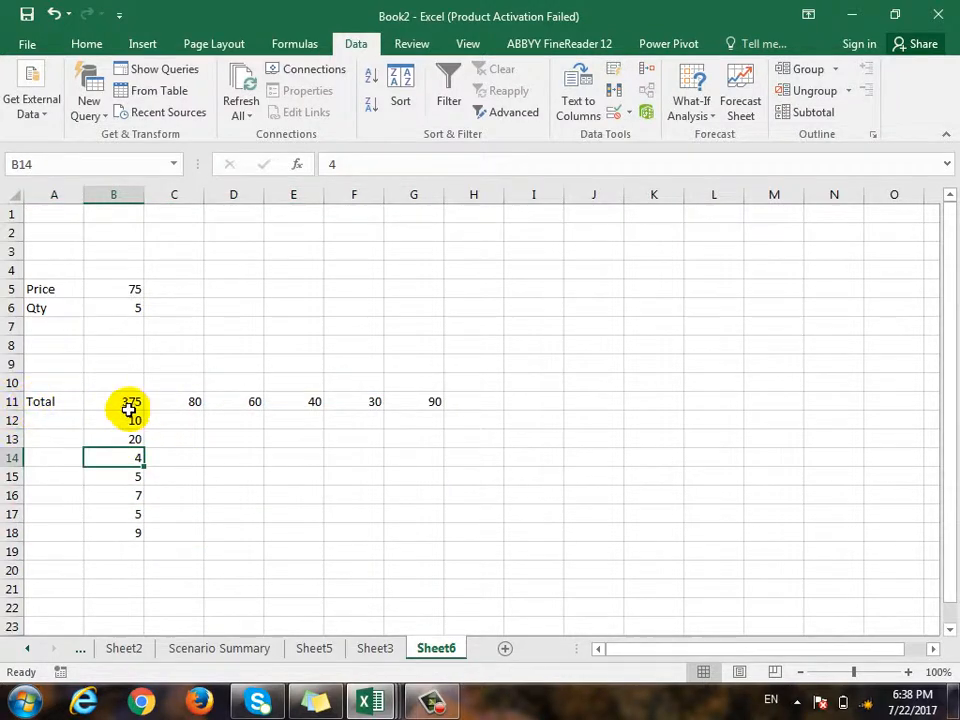
drag(127, 405, 405, 526)
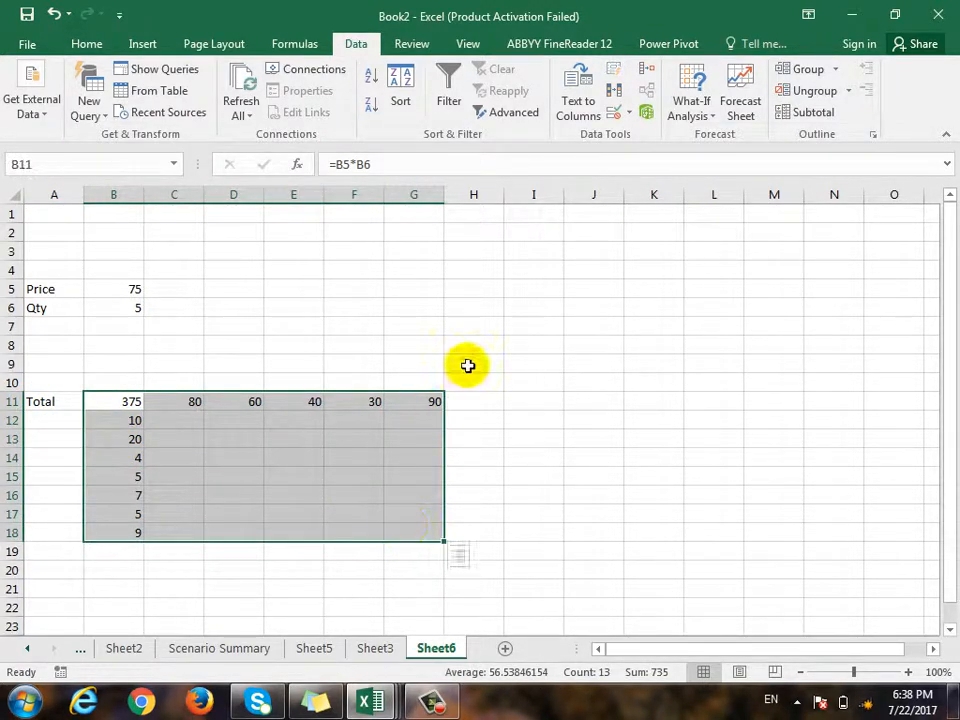
click(694, 108)
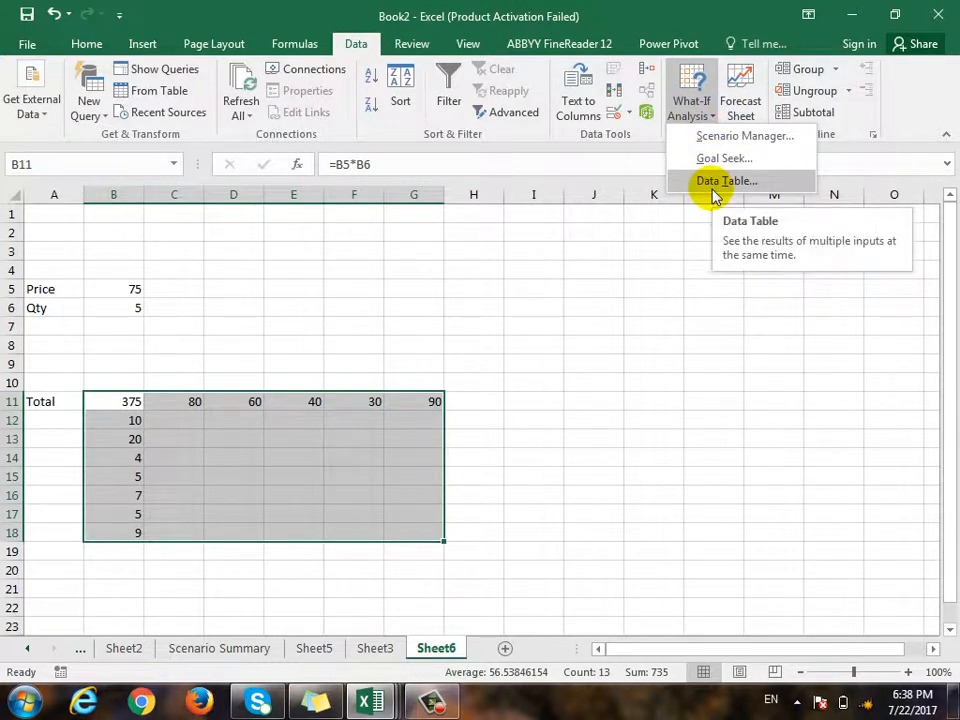
click(714, 186)
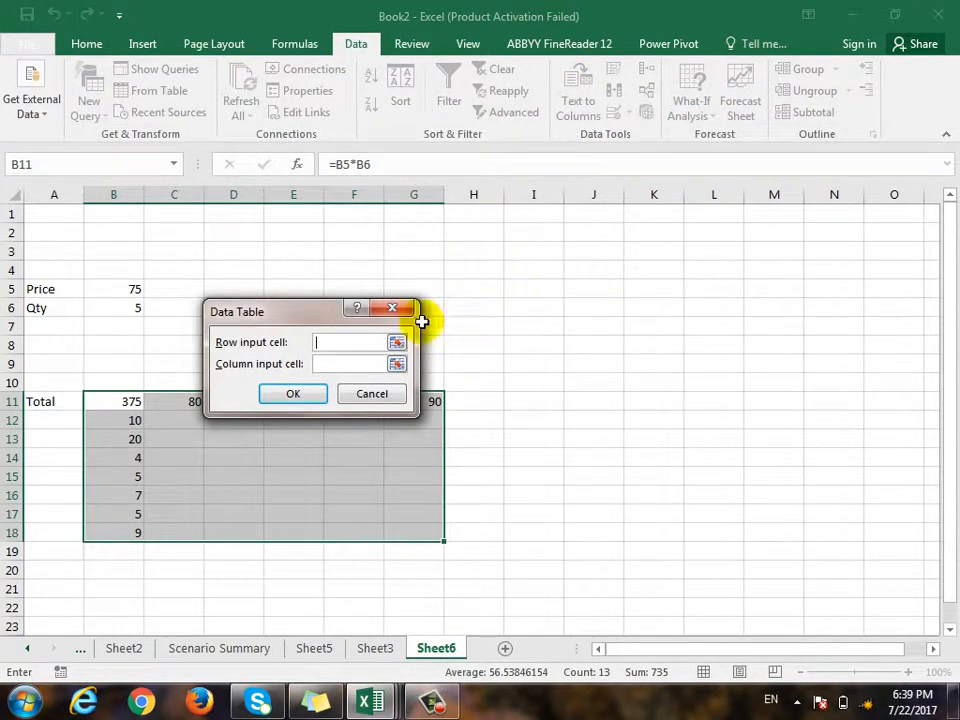
drag(303, 311, 355, 278)
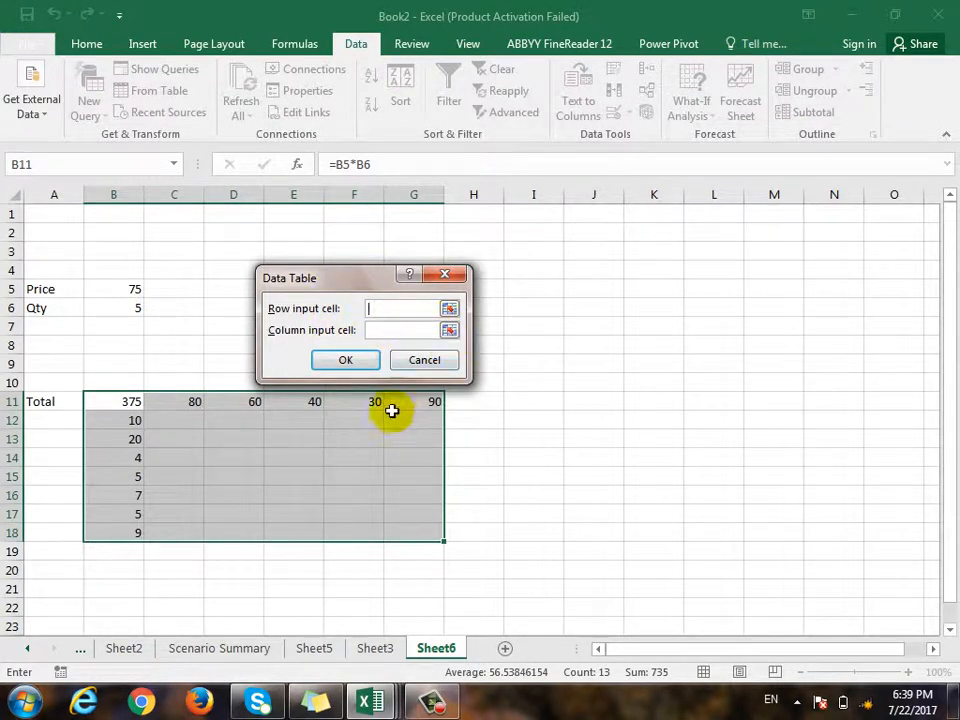
drag(378, 288, 364, 272)
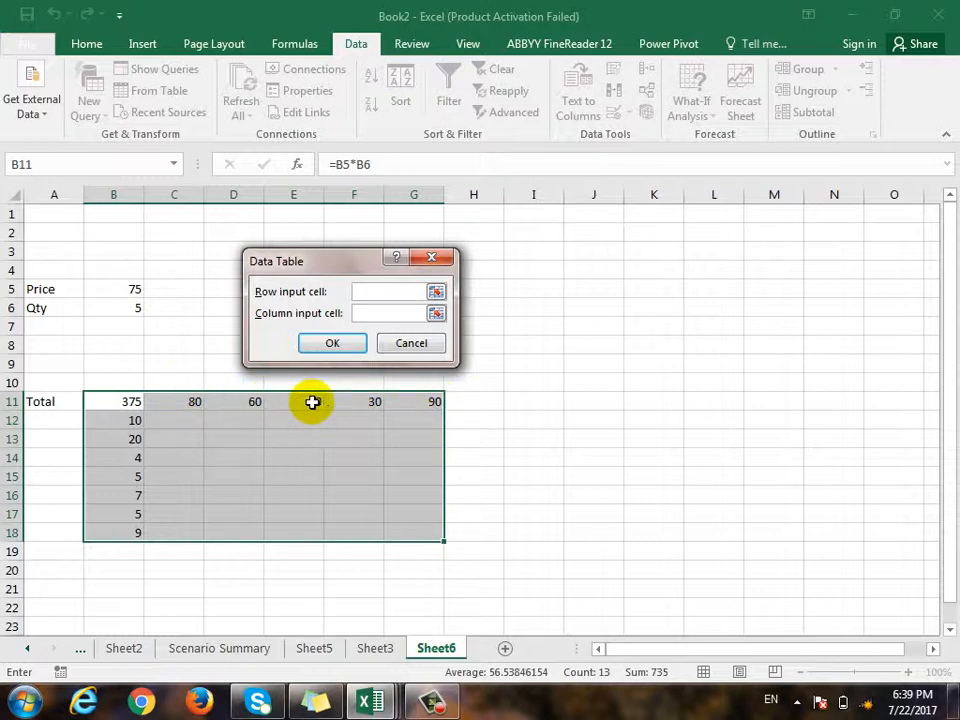
Create the two-variable data table with row input cell $B$5 (price) and column input cell $B$6 (quantity).
click(436, 291)
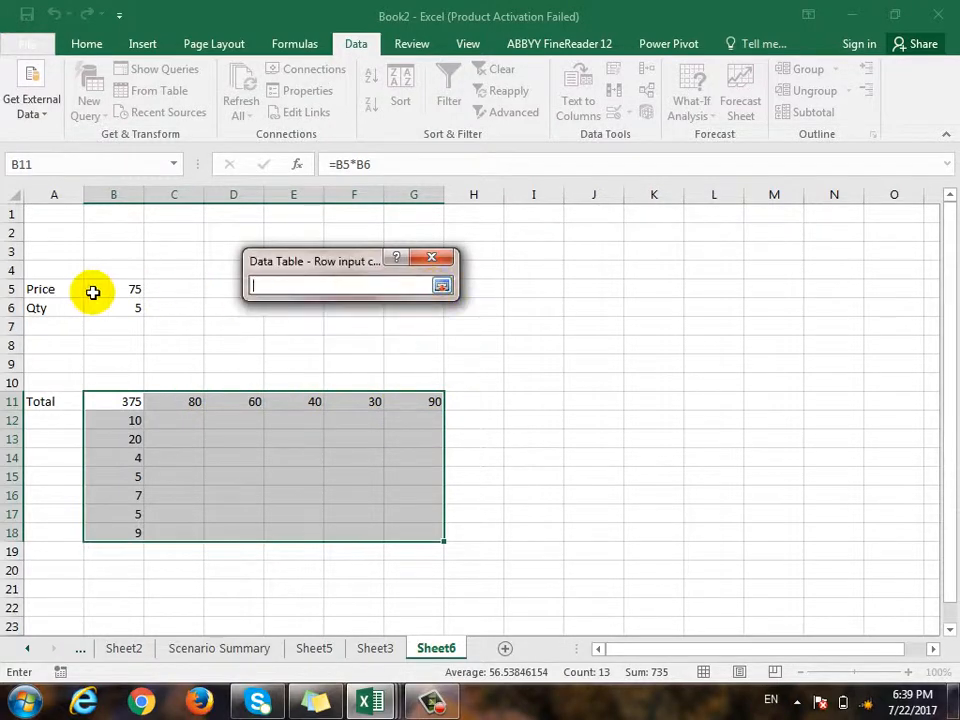
click(113, 290)
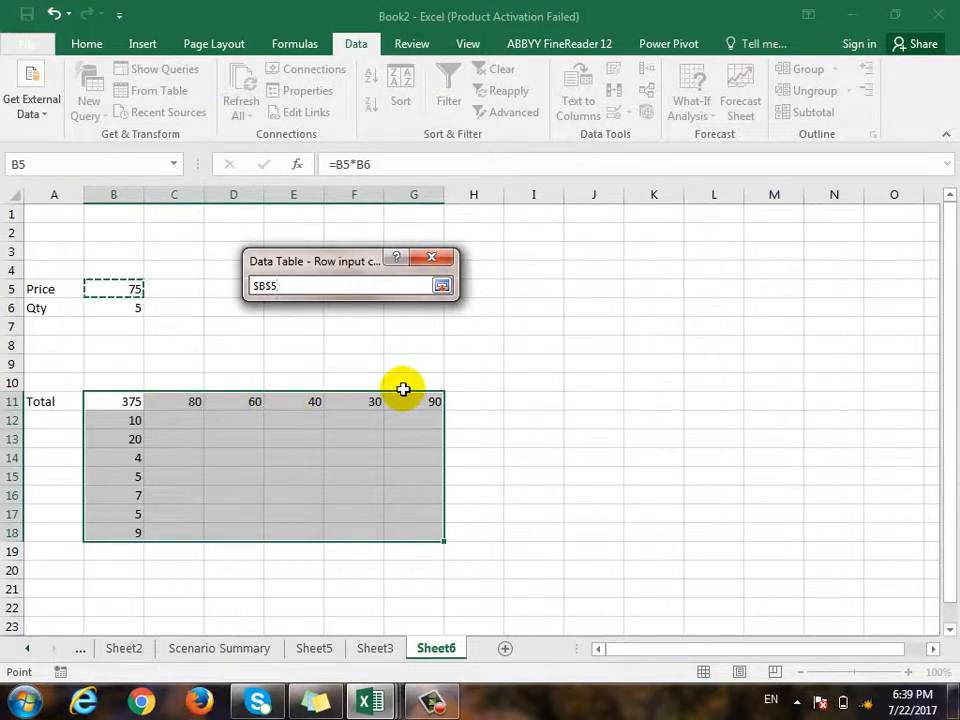
click(441, 286)
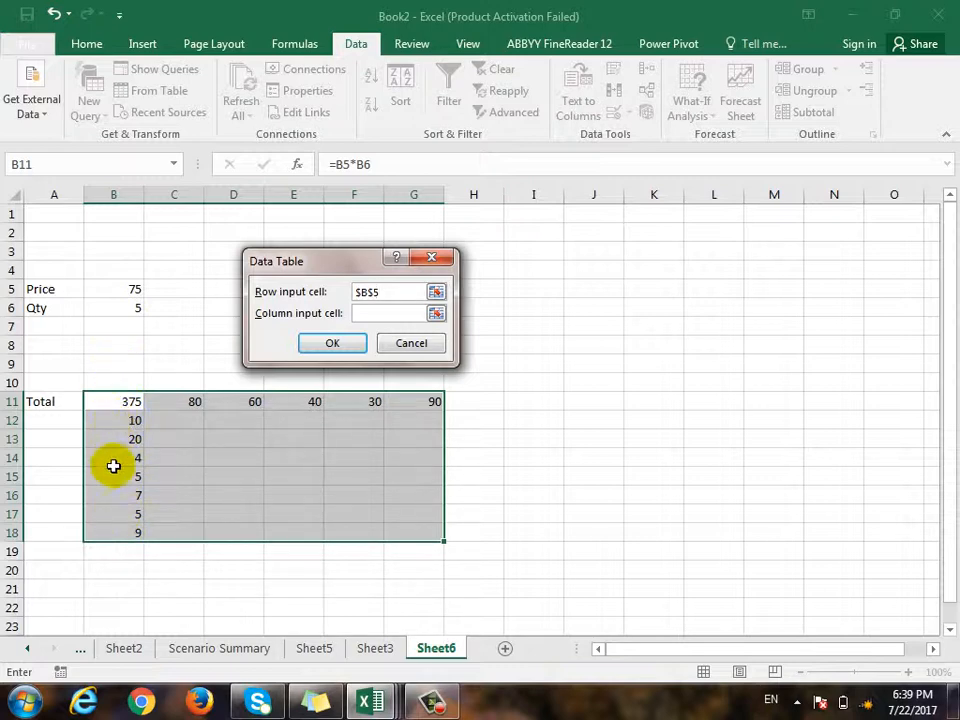
click(436, 313)
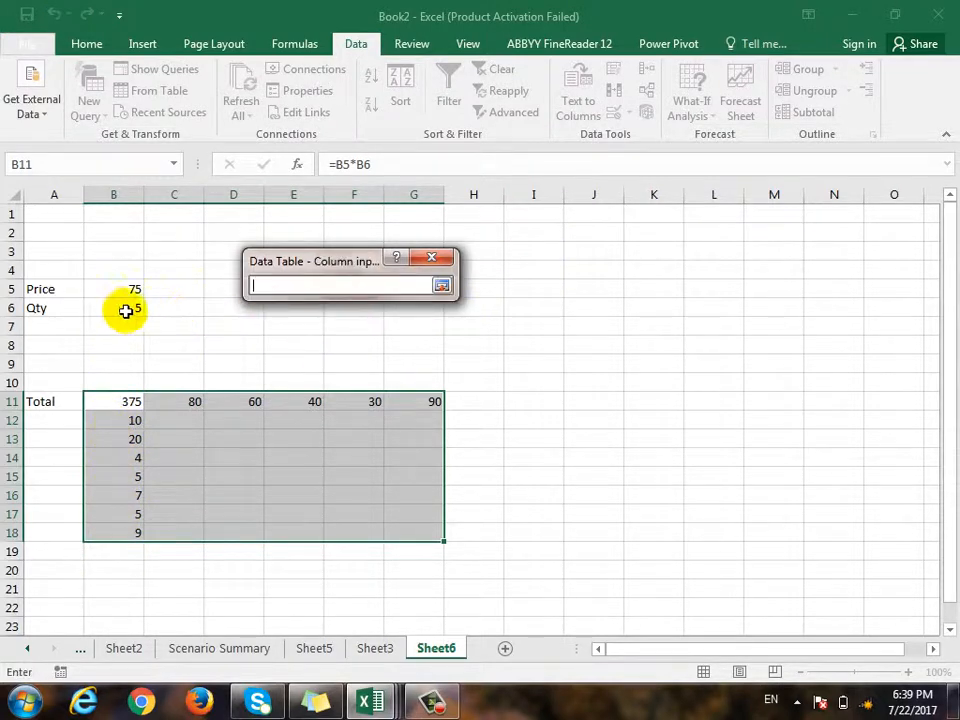
click(118, 307)
click(441, 286)
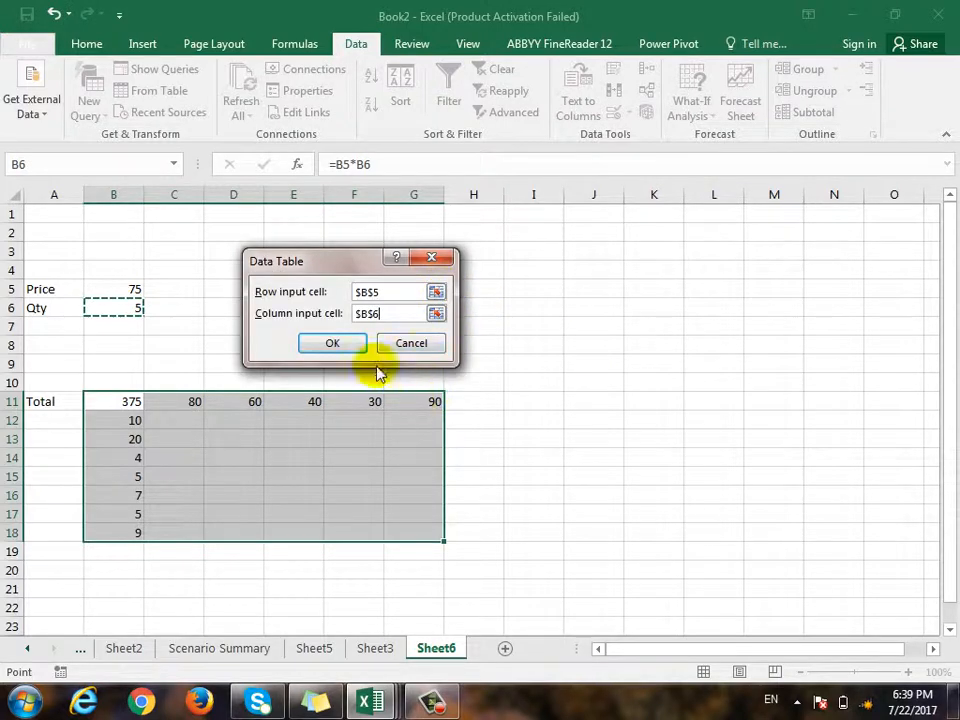
click(332, 343)
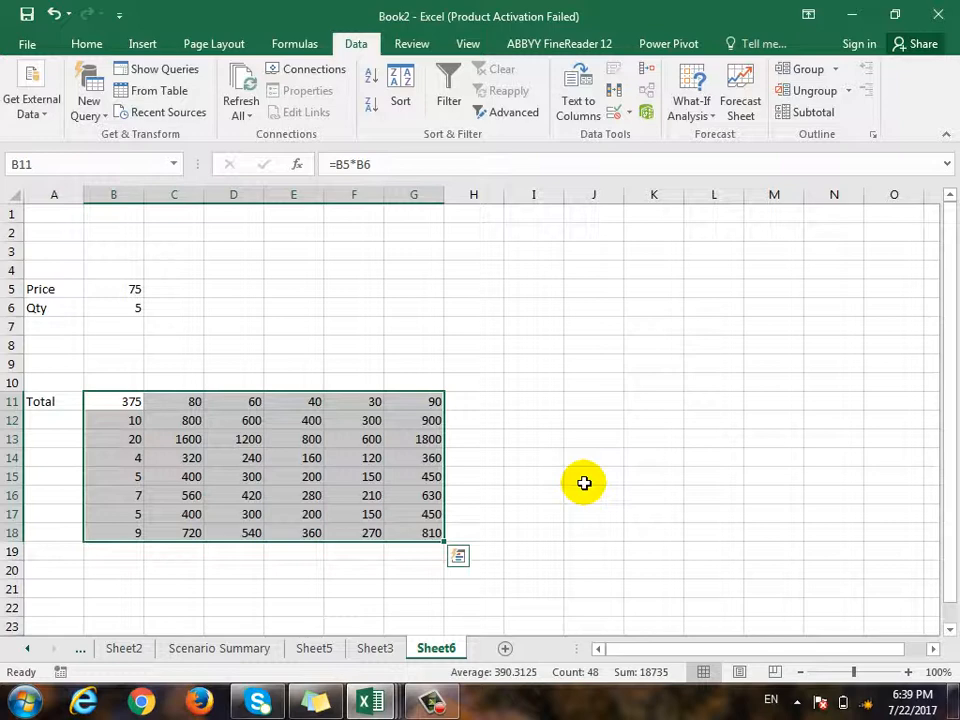
click(702, 112)
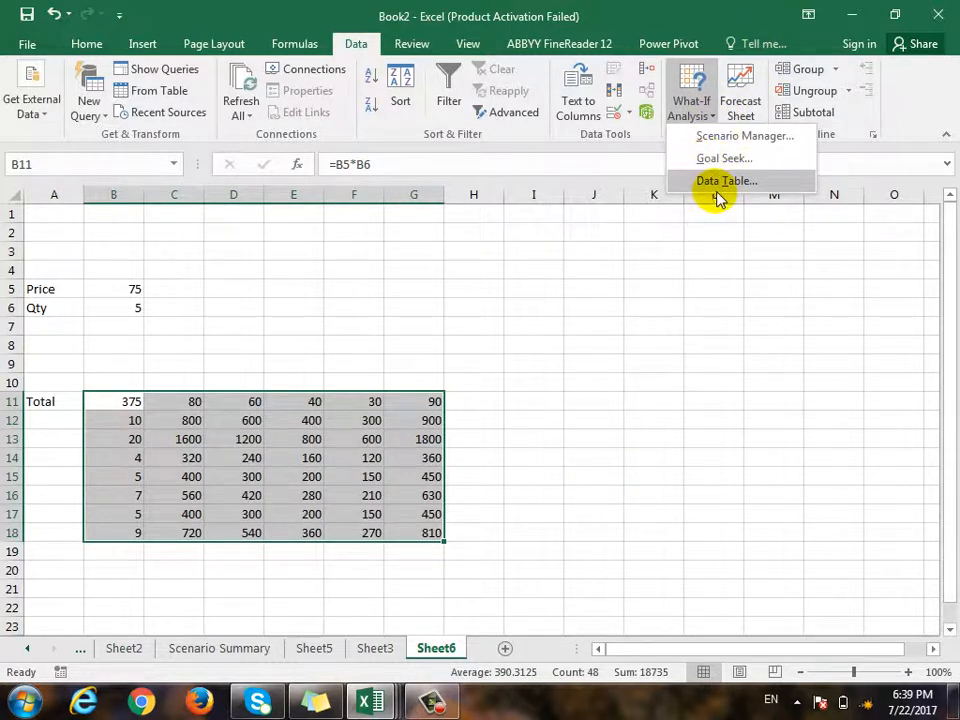